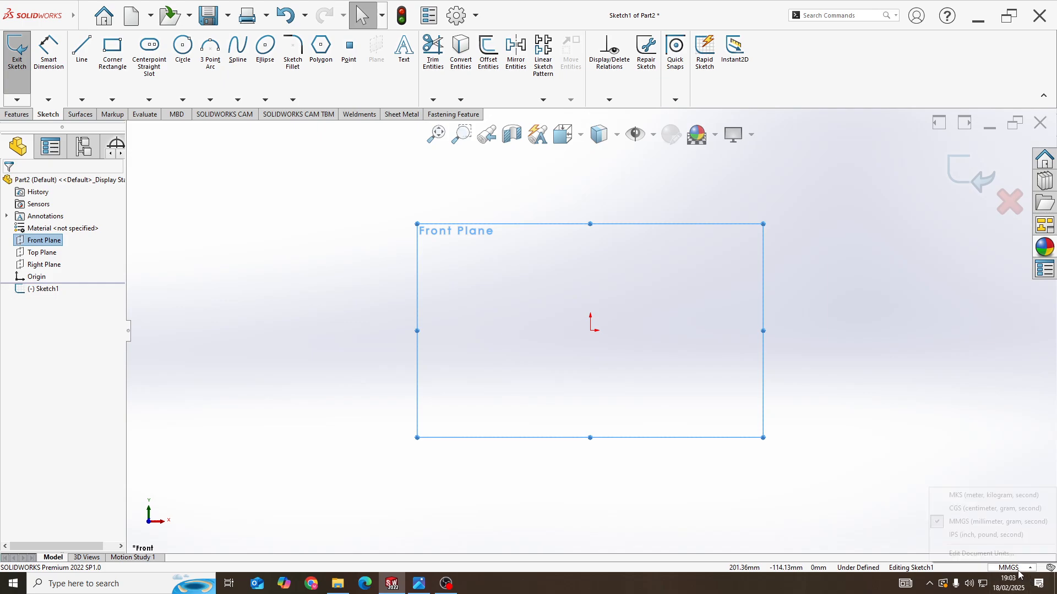
Set the document units to MMGS (millimeter, gram, second)
click(955, 524)
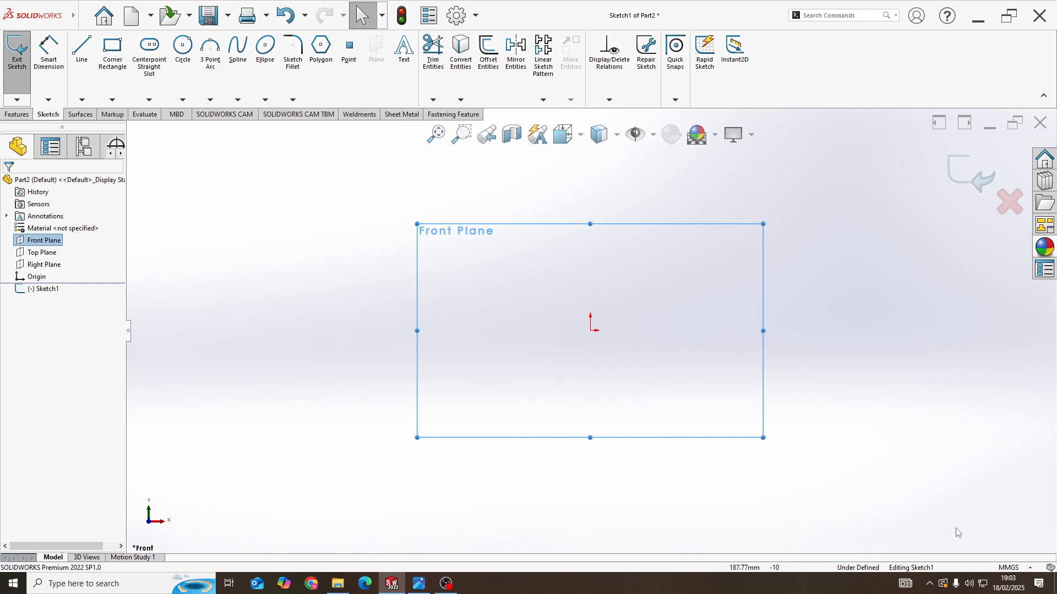
click(1009, 567)
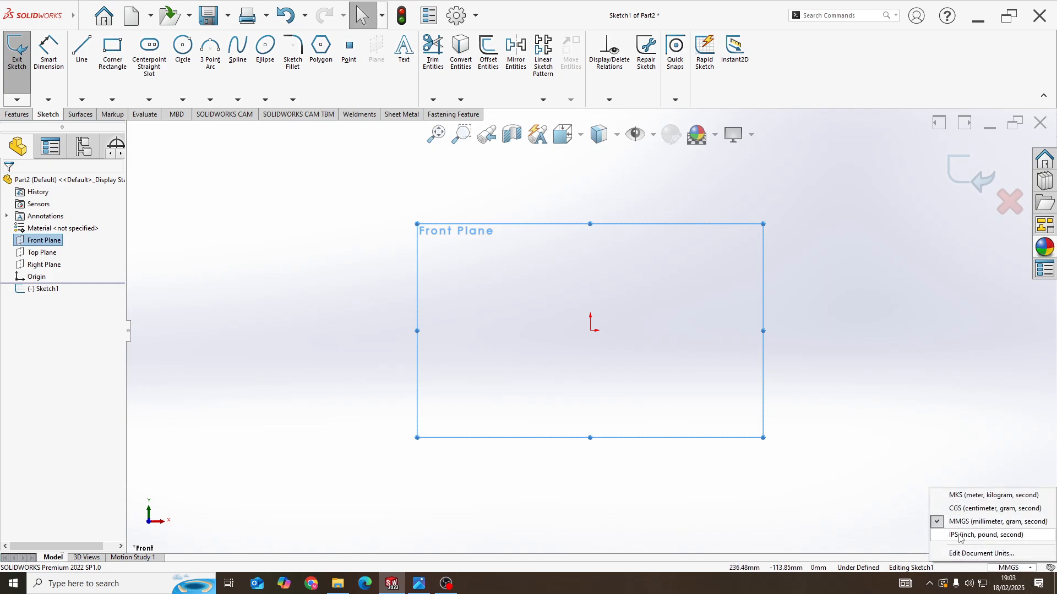
click(985, 525)
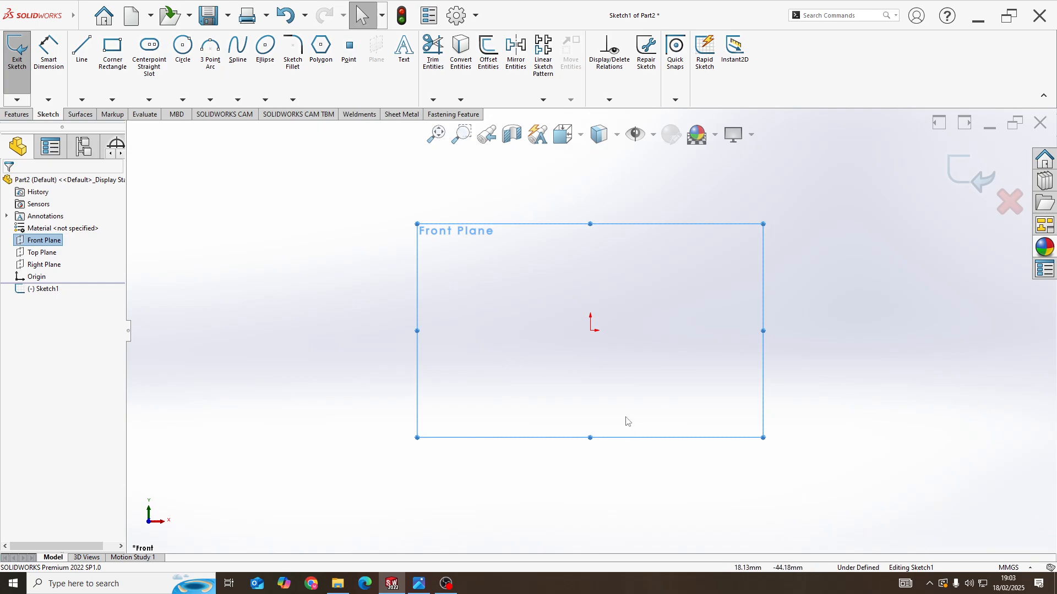
Check the Part 51 reference image, then sketch two concentric circles at the origin with radii of about 51 mm and 34 mm
key(alt+Tab)
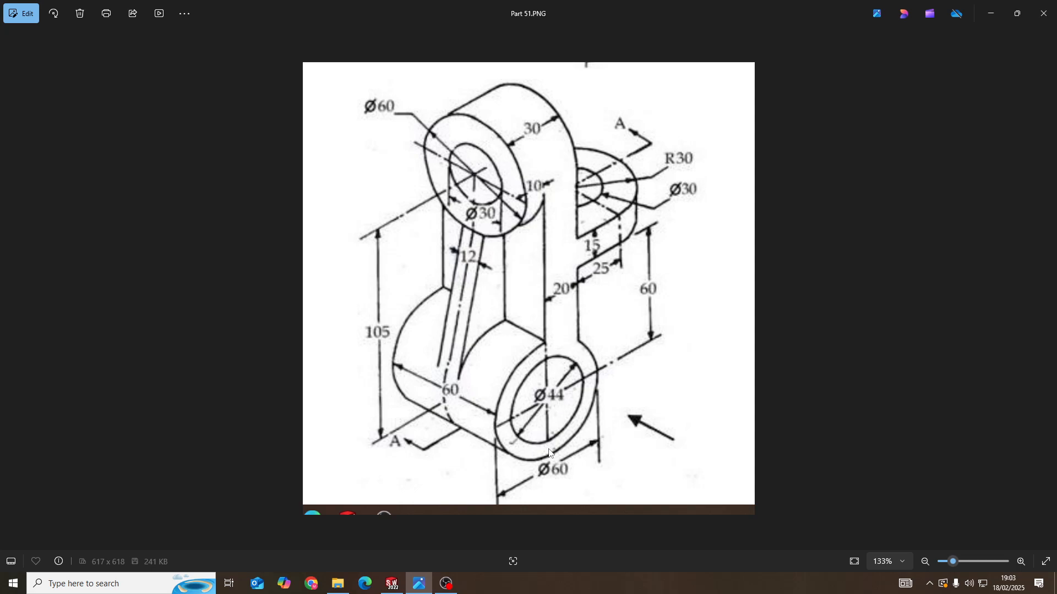
key(alt+Tab)
click(182, 50)
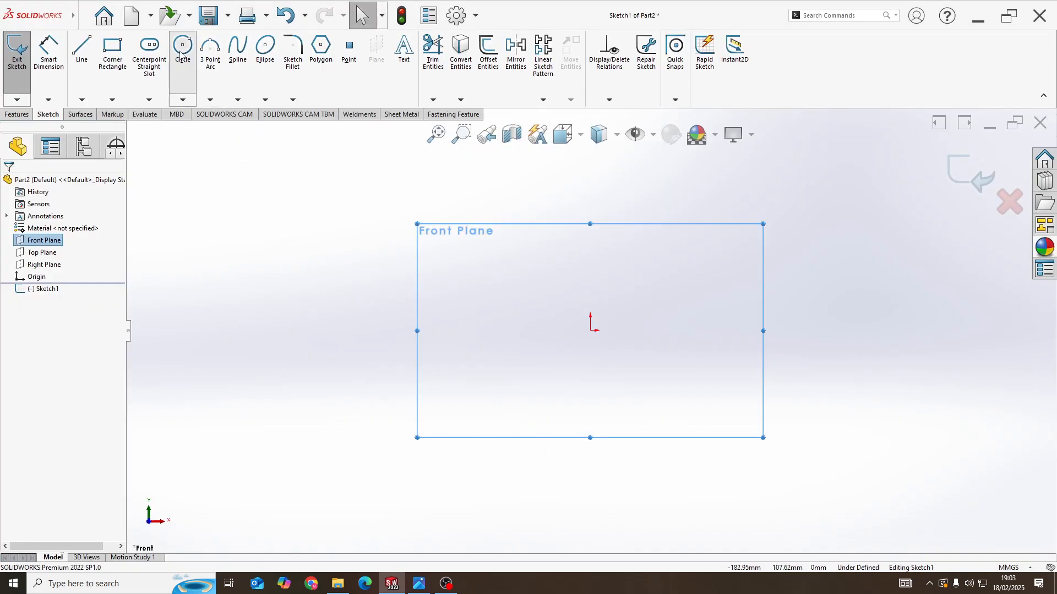
click(591, 331)
click(653, 410)
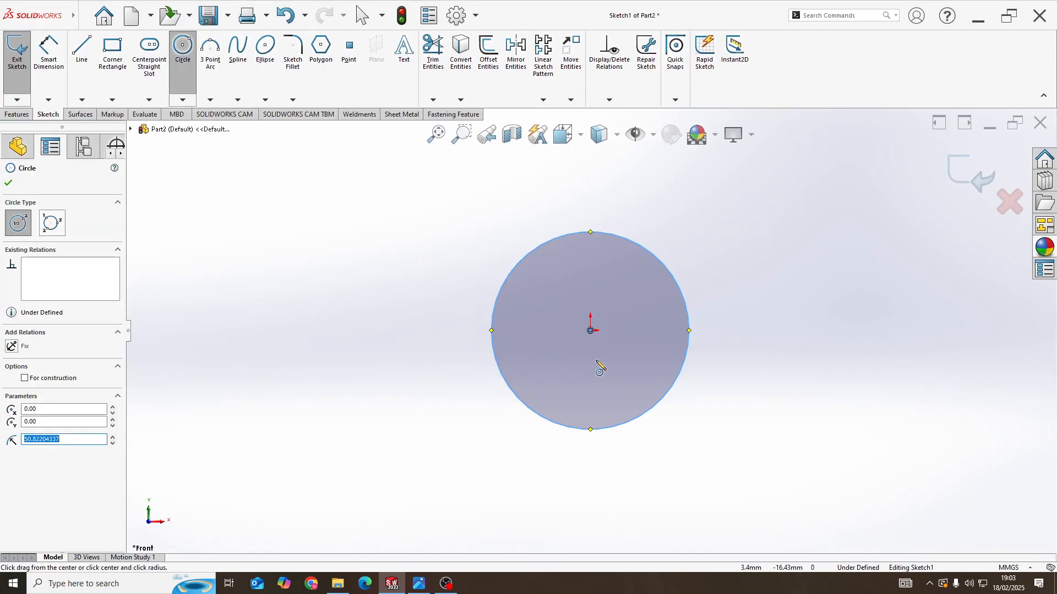
click(590, 331)
click(615, 391)
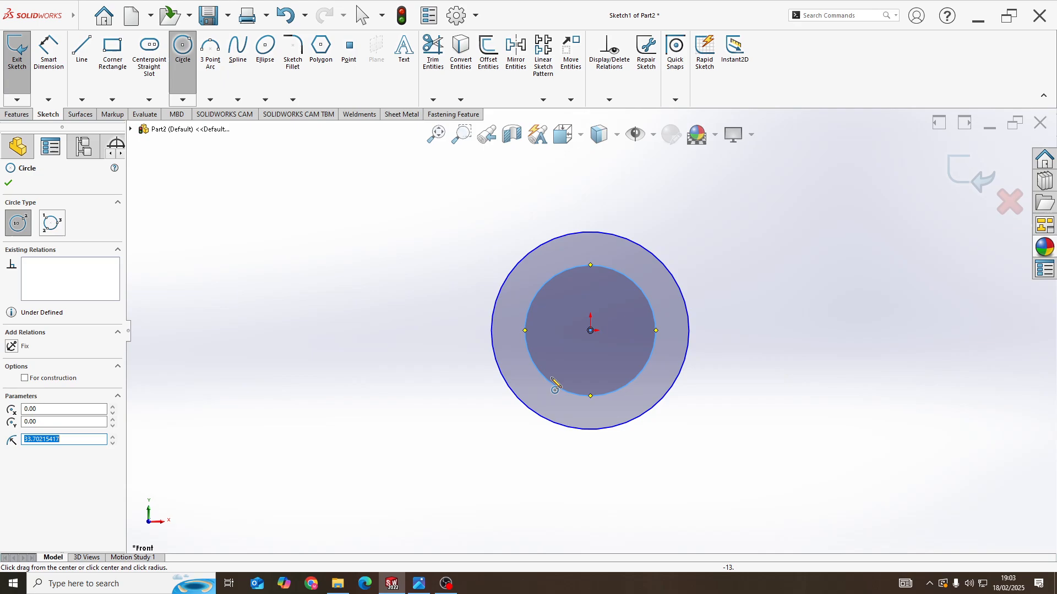
Dimension the inner circle's diameter as 44 mm and the outer circle's diameter as 60 mm
click(57, 70)
click(596, 395)
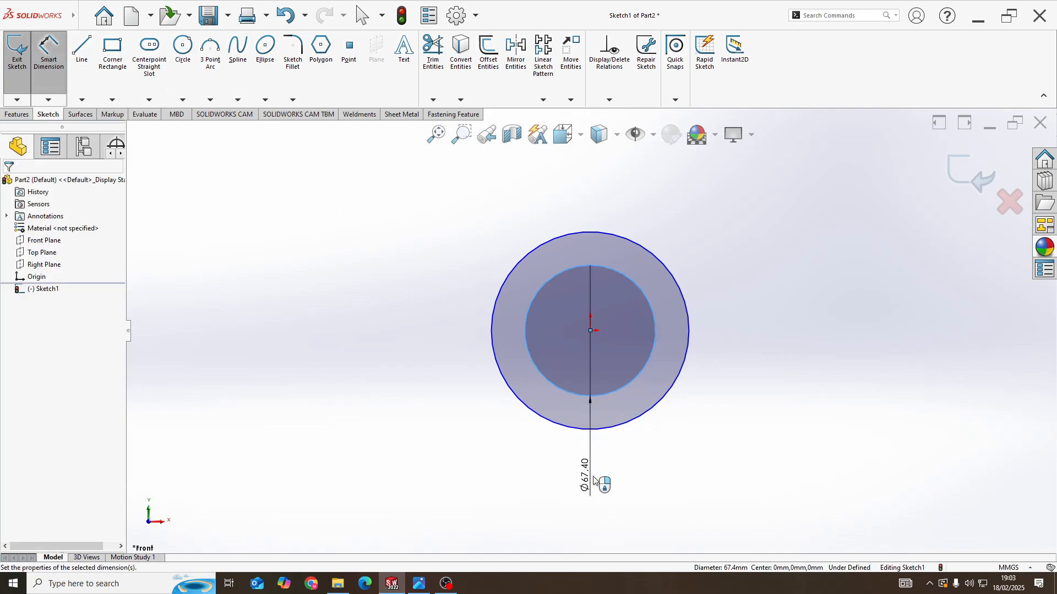
click(601, 483)
text(44)
key(Return)
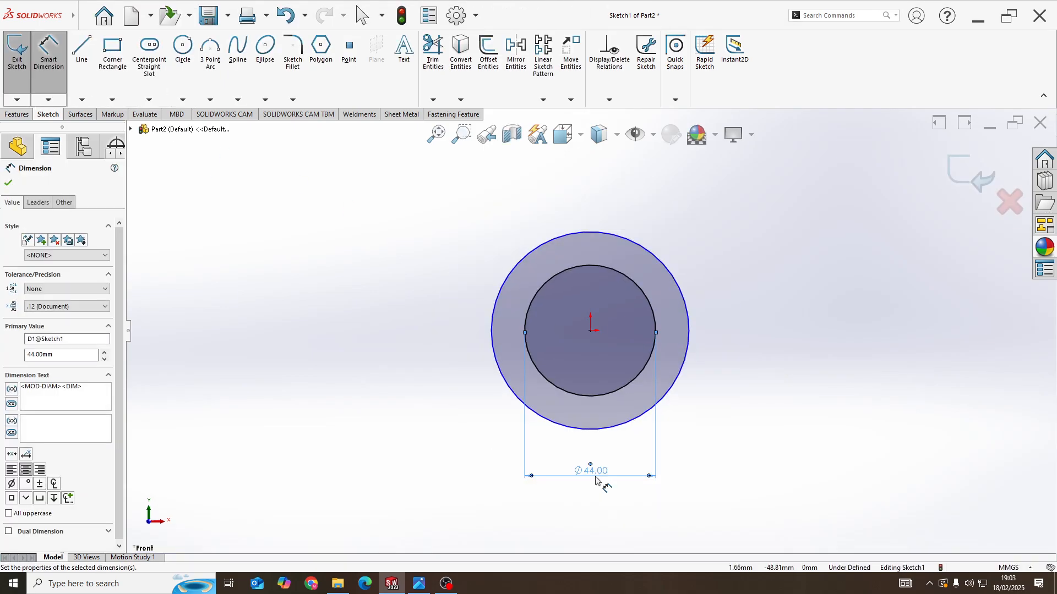
click(600, 429)
click(597, 518)
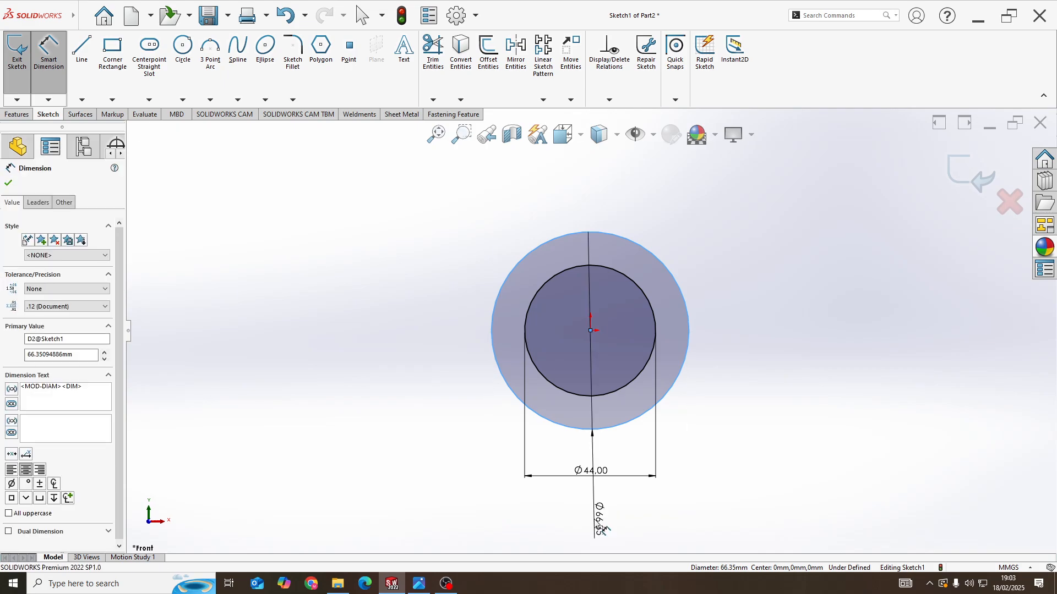
text(60)
key(Return)
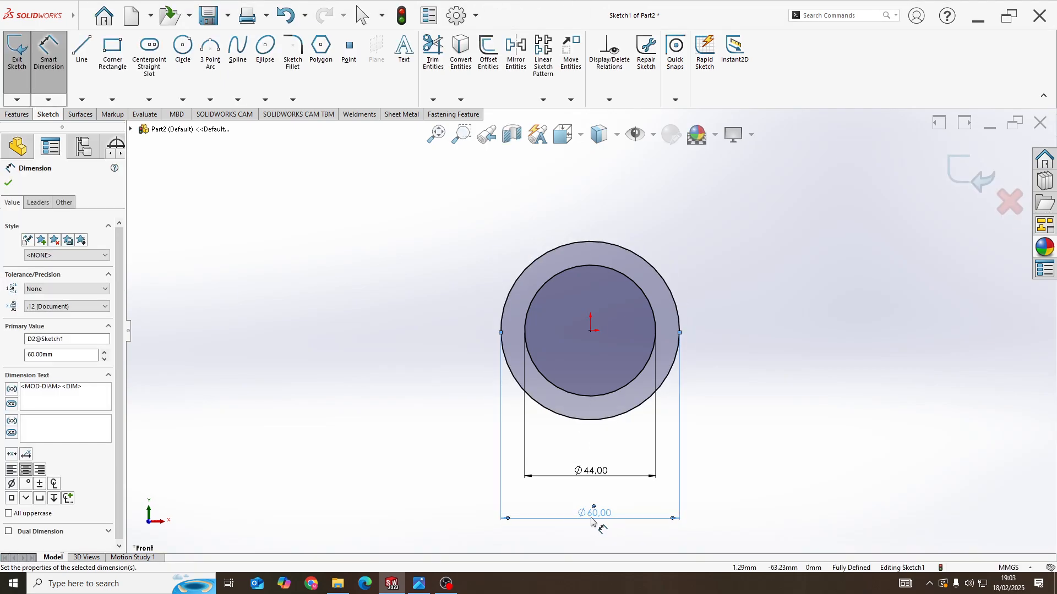
Sketch connected lines from the outer circle's top point: about 48 mm up, 55 mm right, 19 mm down, 36 mm left, then down to the circle
key(alt+Tab)
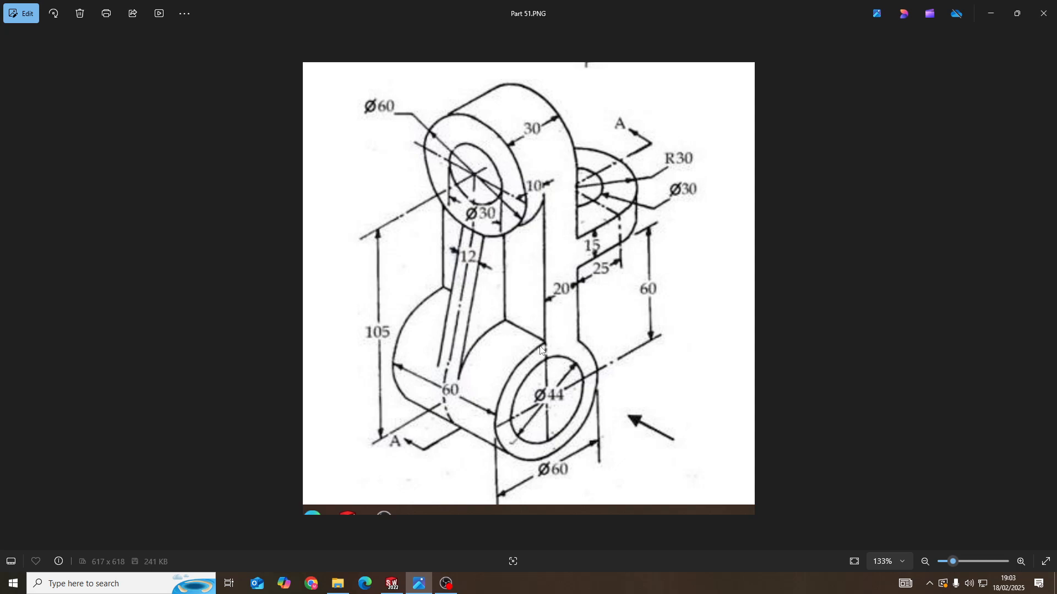
key(alt+Tab)
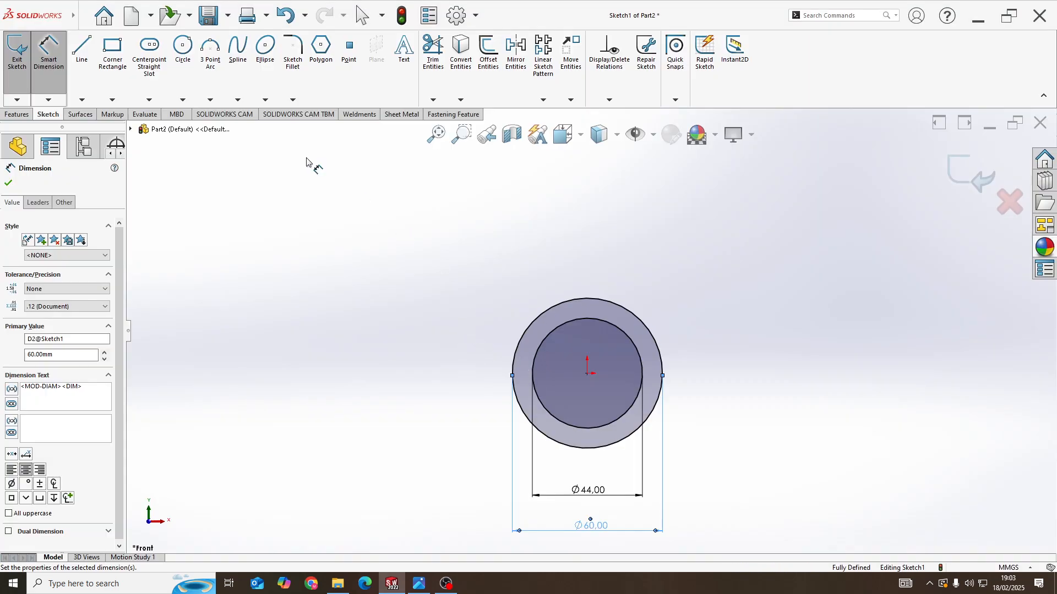
click(81, 52)
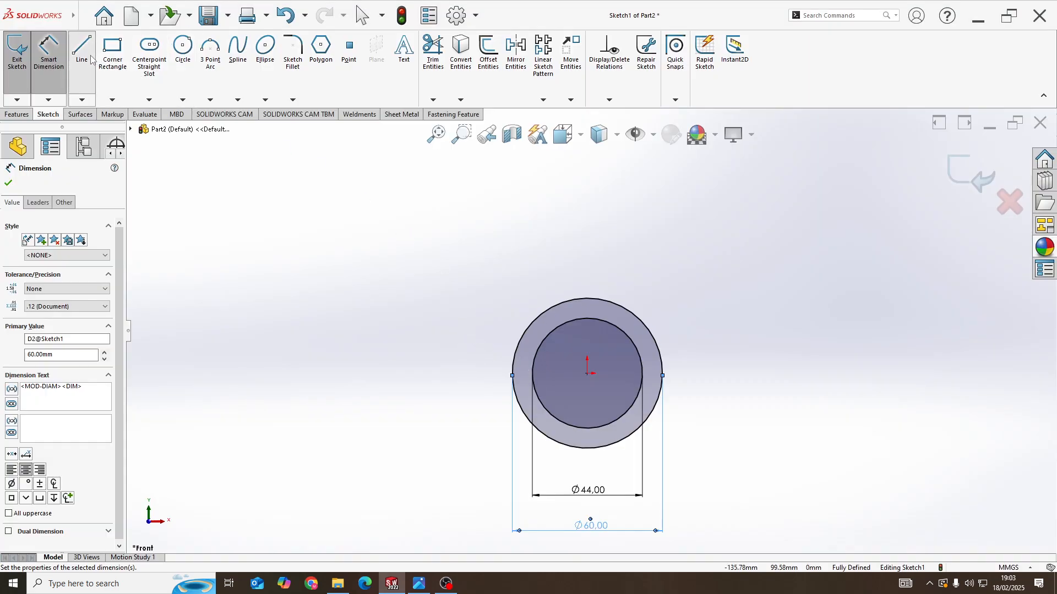
click(587, 299)
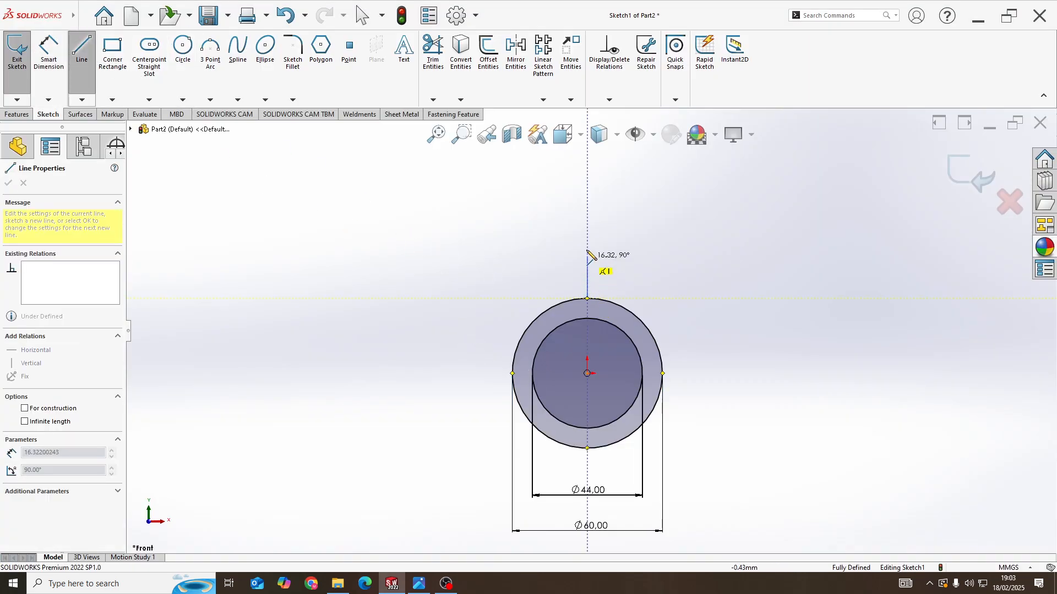
click(587, 179)
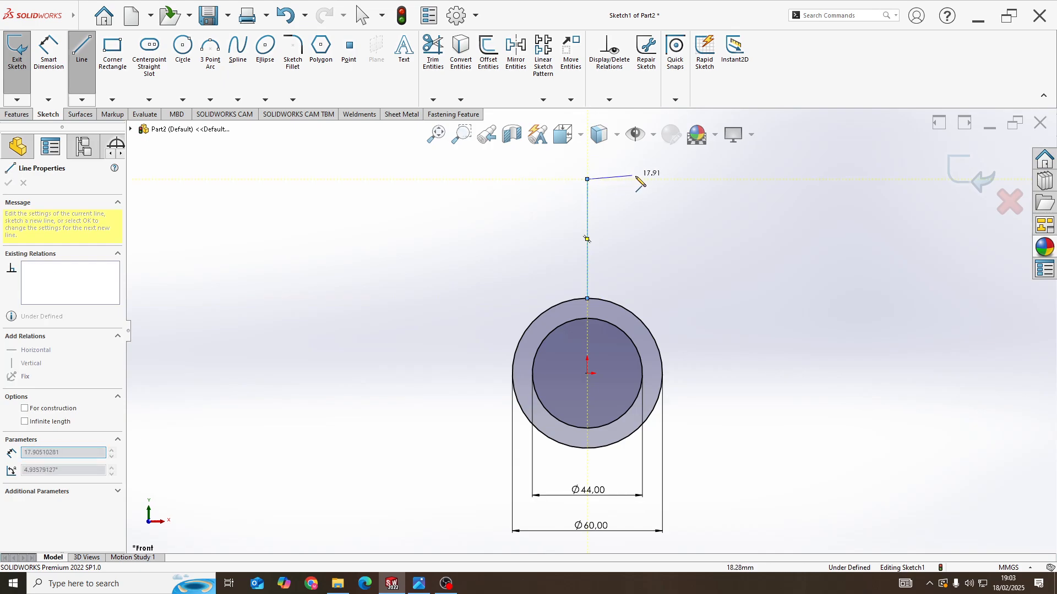
click(724, 179)
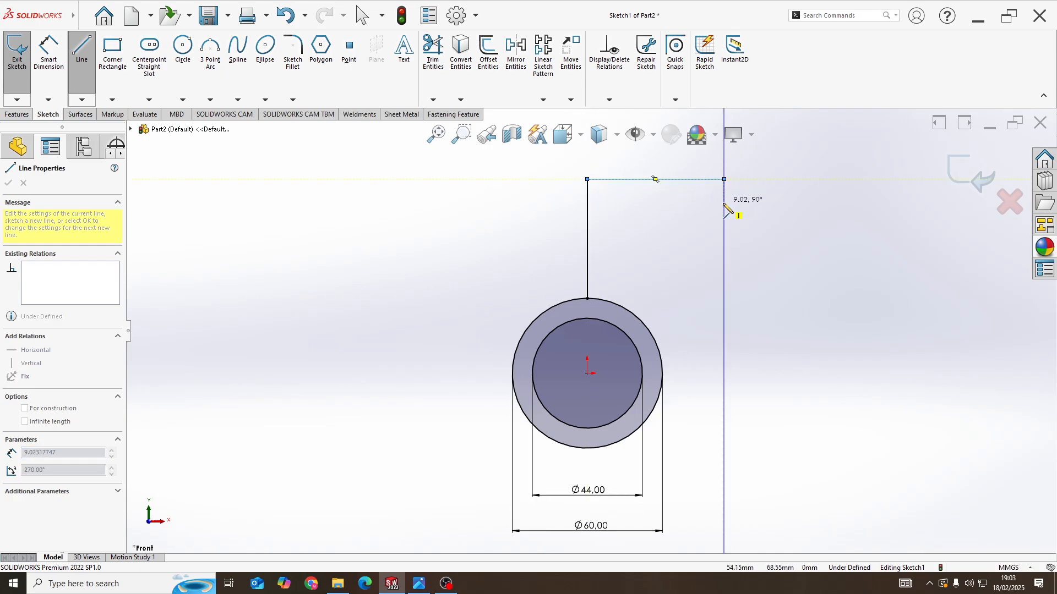
click(724, 227)
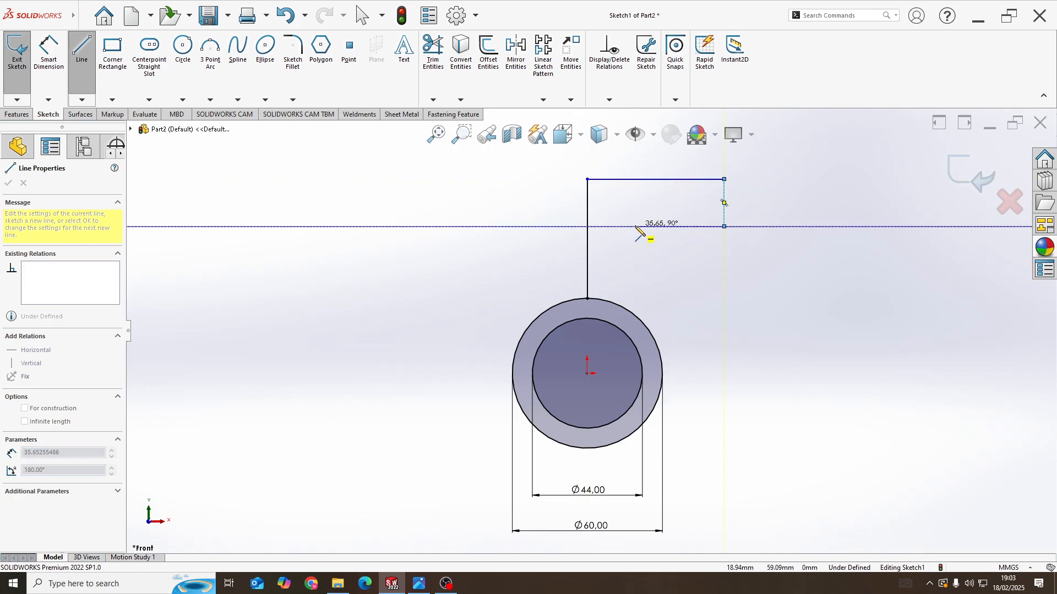
click(635, 226)
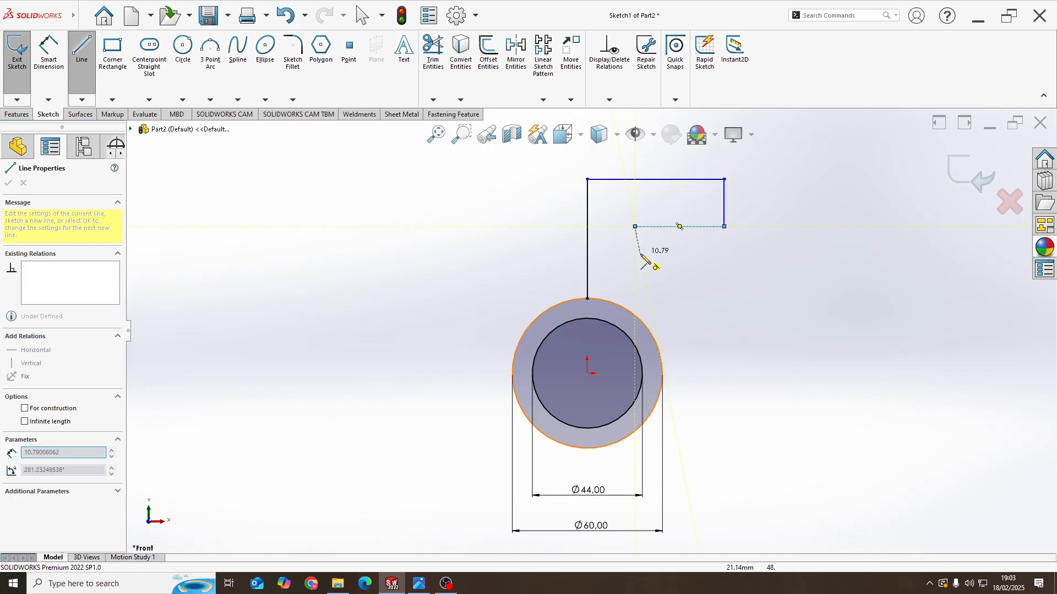
click(637, 316)
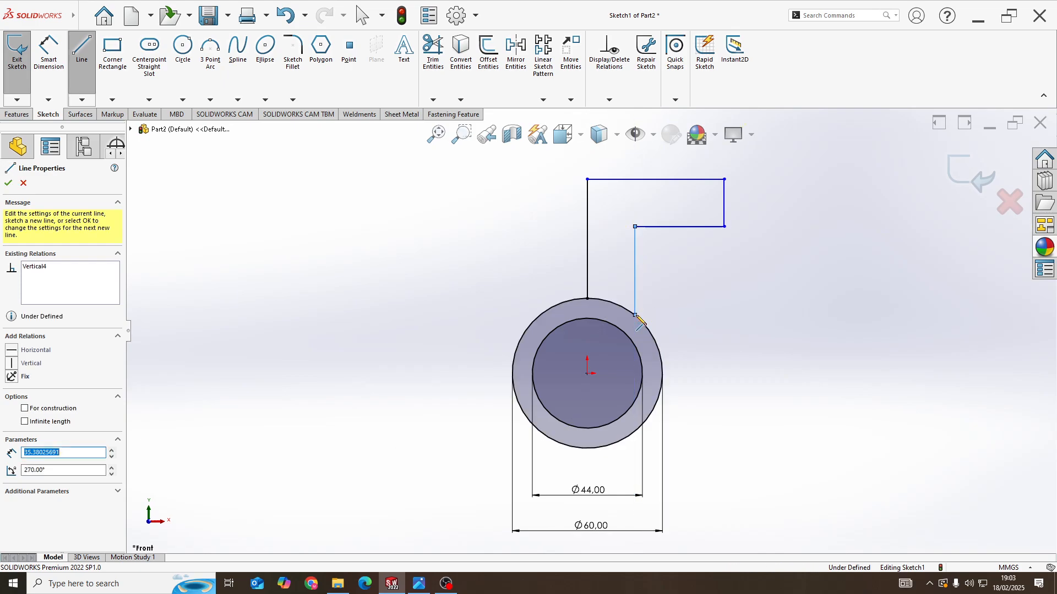
key(Escape)
Check the reference image and dimension the arm's lower horizontal line 60 mm above the circles' centre
key(alt+Tab)
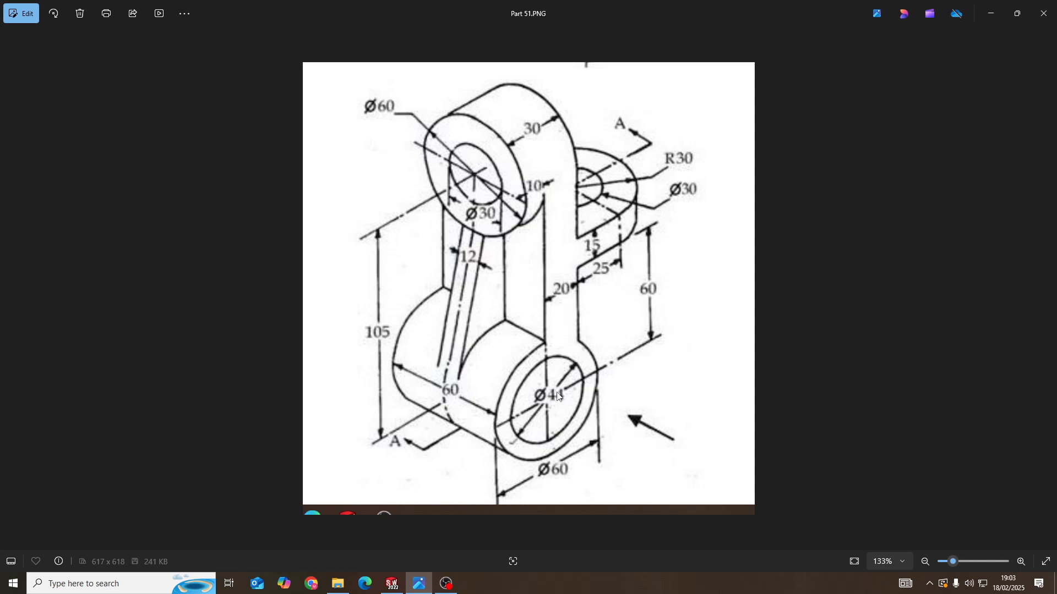
key(alt+Tab)
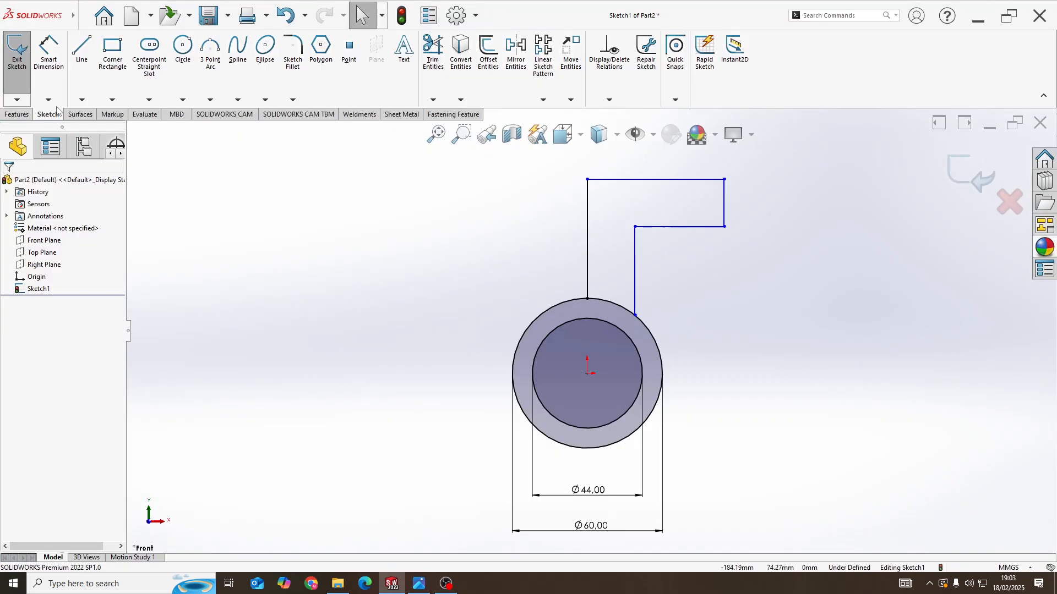
key(d)
click(674, 227)
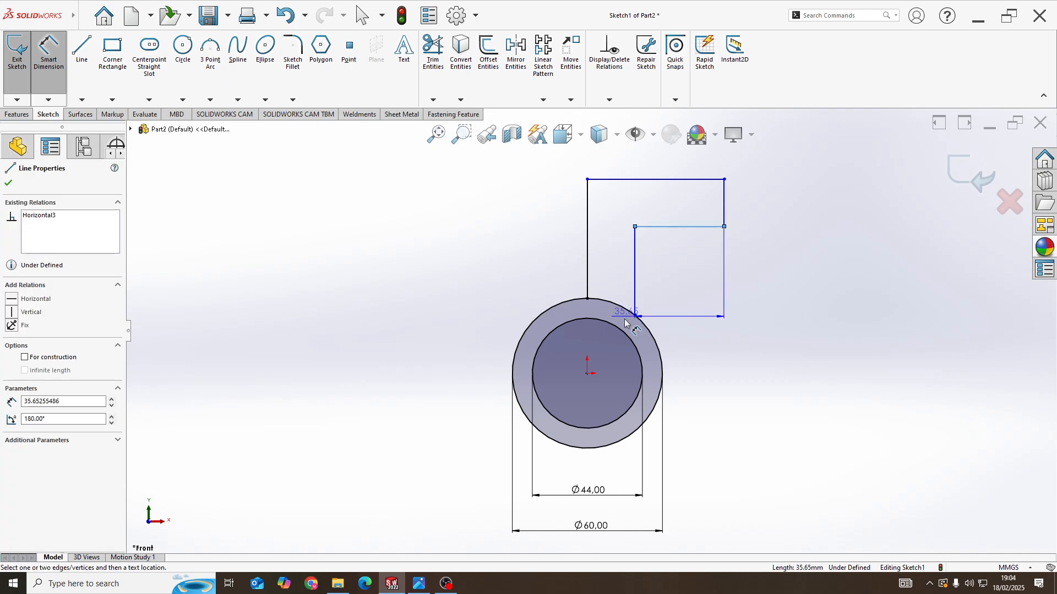
click(588, 372)
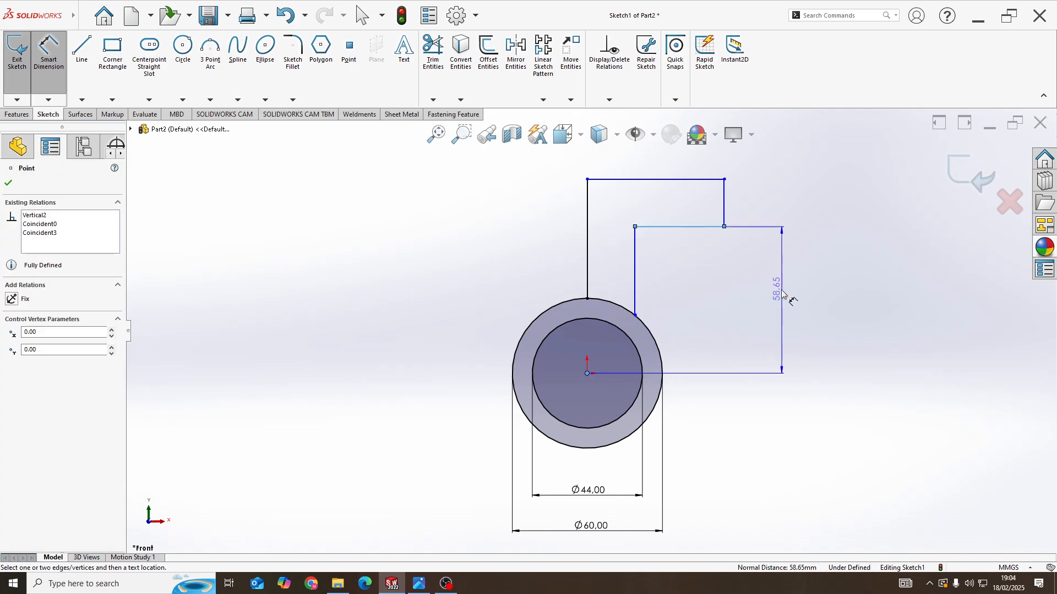
click(781, 301)
text(60)
key(Return)
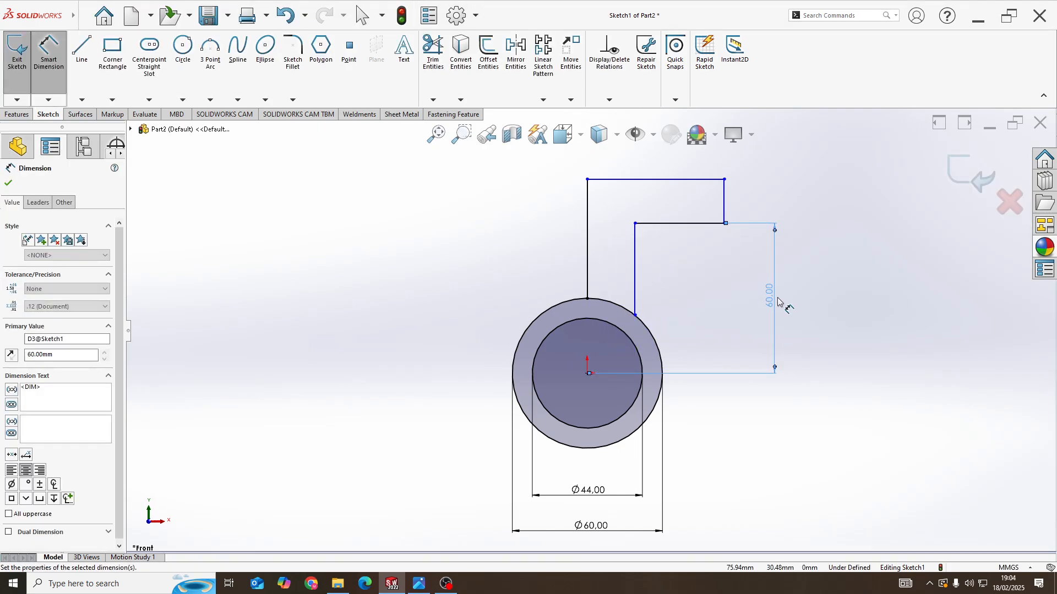
Dimension the spacing between the two long vertical lines above the circles as 20 mm, consulting the reference image
click(587, 272)
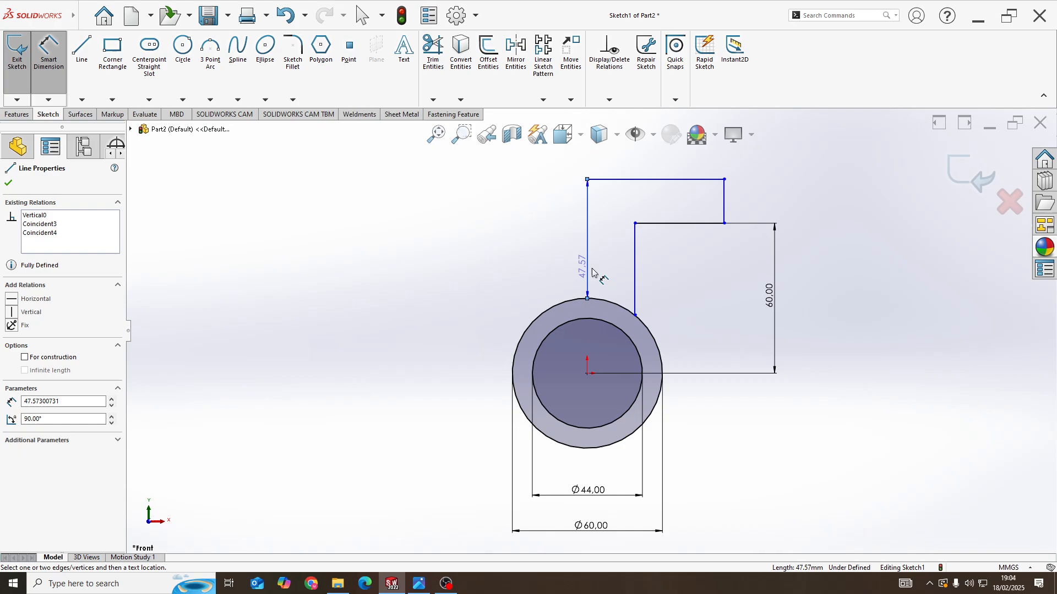
click(635, 275)
click(524, 262)
key(alt+Tab)
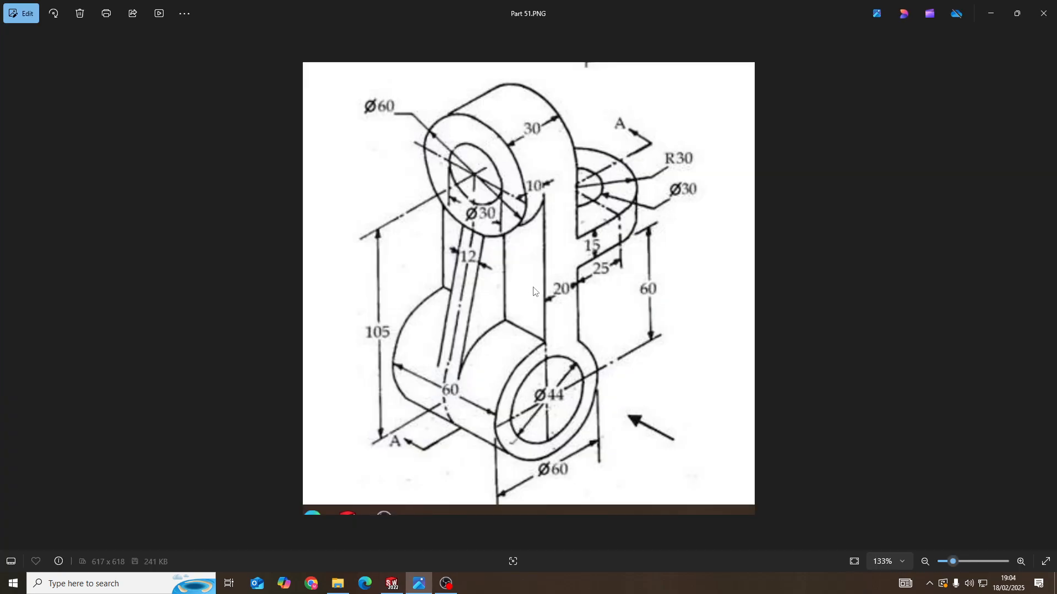
key(alt+Tab)
text(20)
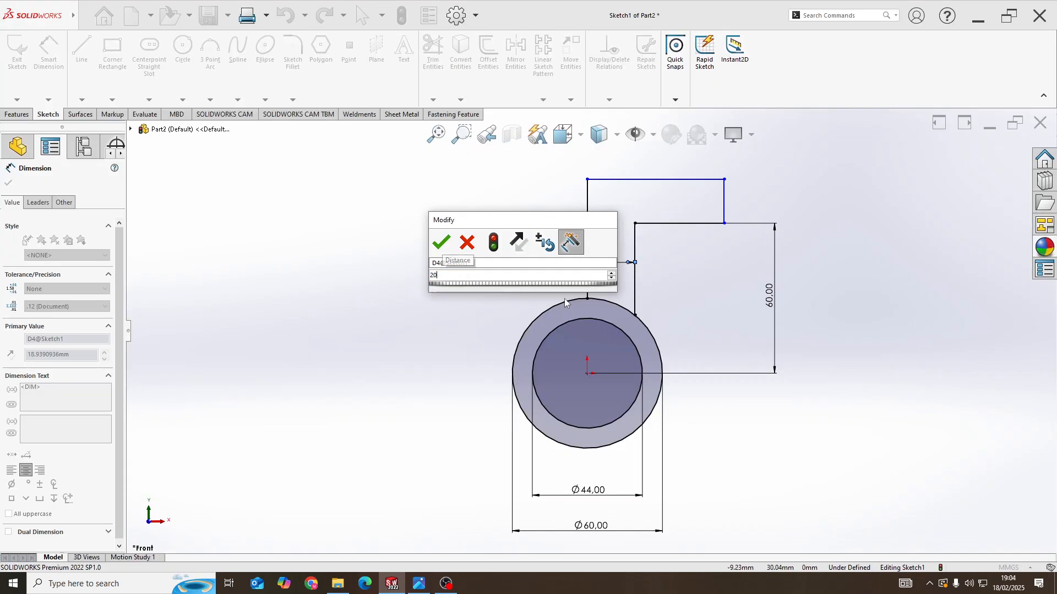
key(Return)
Check the reference image and set the length of the arm's lower horizontal line to 25 mm
key(alt+Tab)
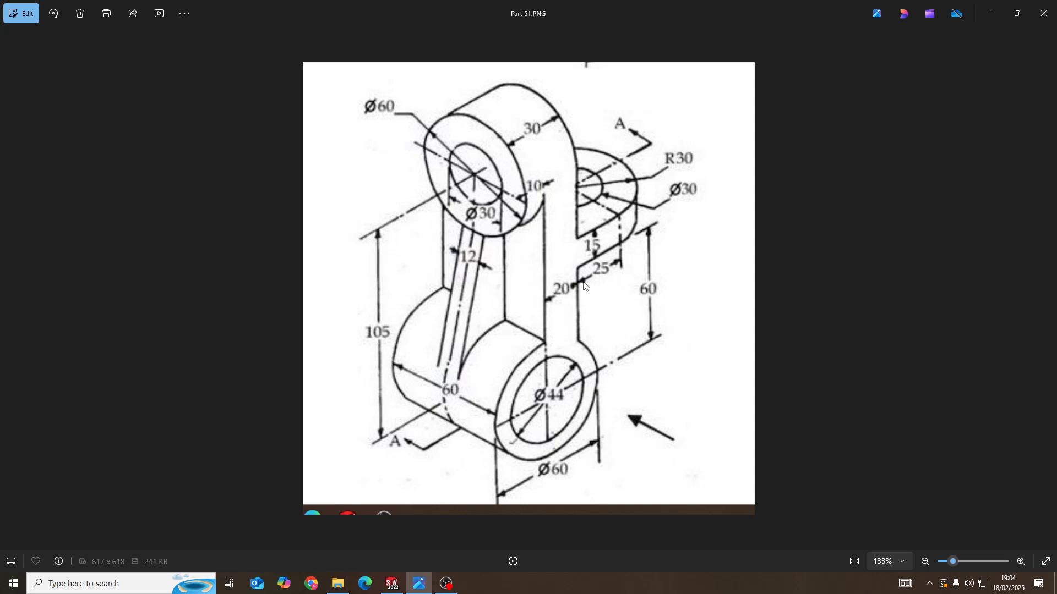
key(alt+Tab)
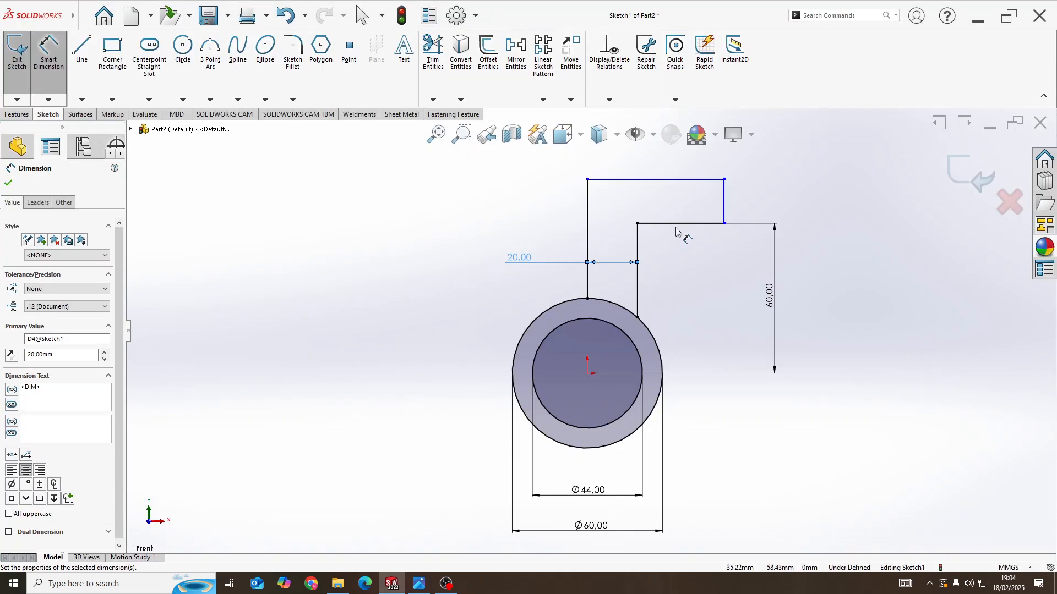
click(675, 223)
click(677, 266)
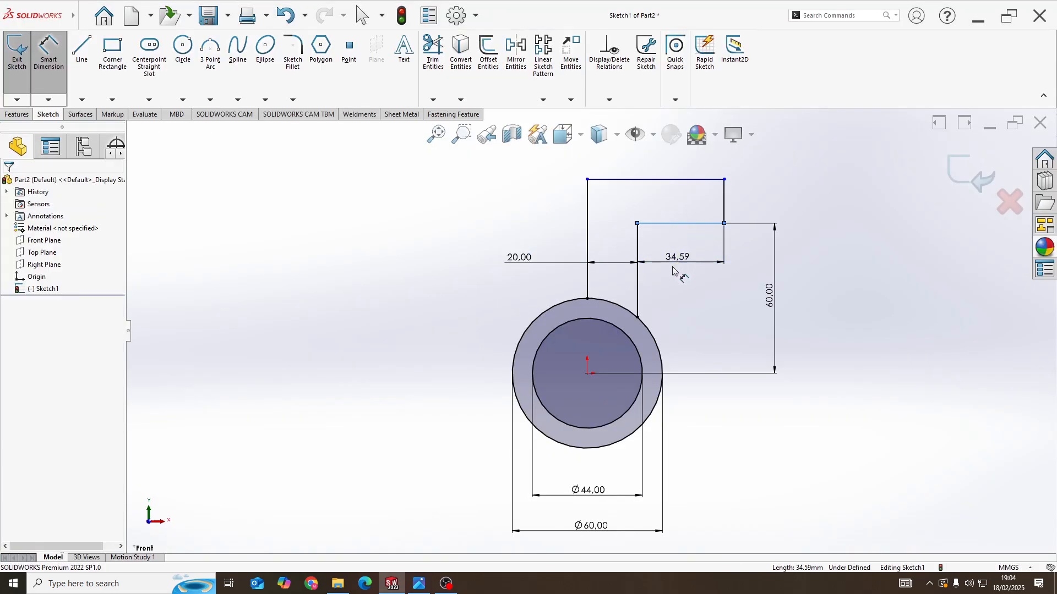
text(25)
key(Return)
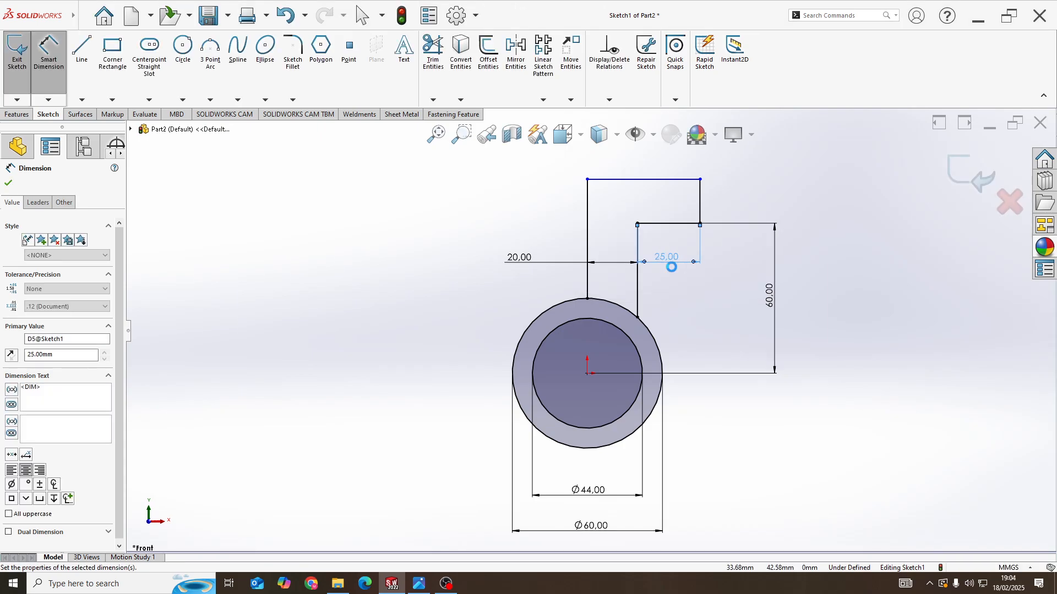
Check the reference image and dimension the side arm's thickness between its upper and lower horizontal lines as 15 mm
key(alt+Tab)
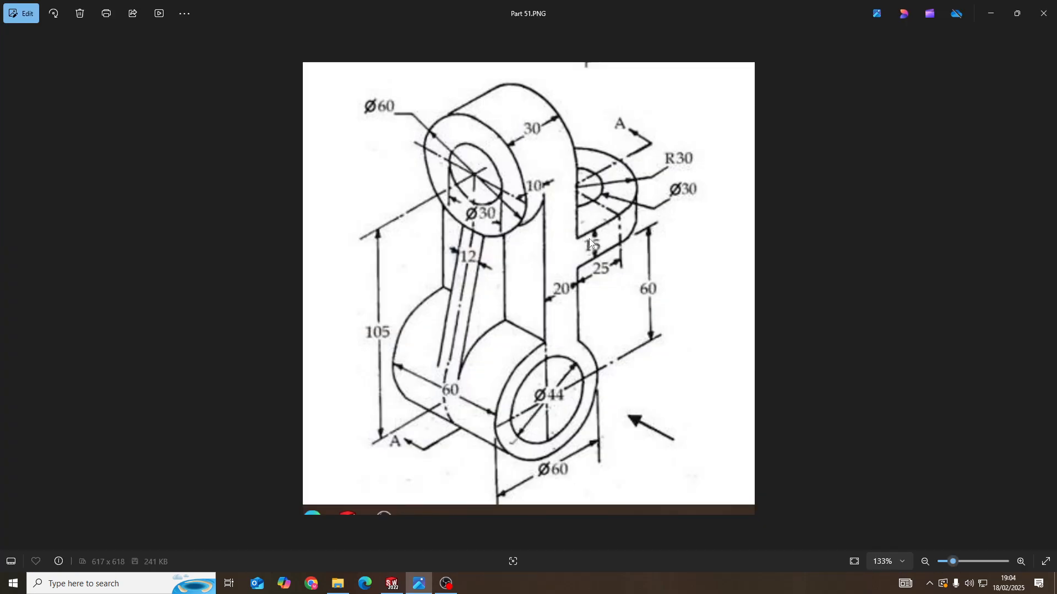
key(alt+Tab)
click(644, 224)
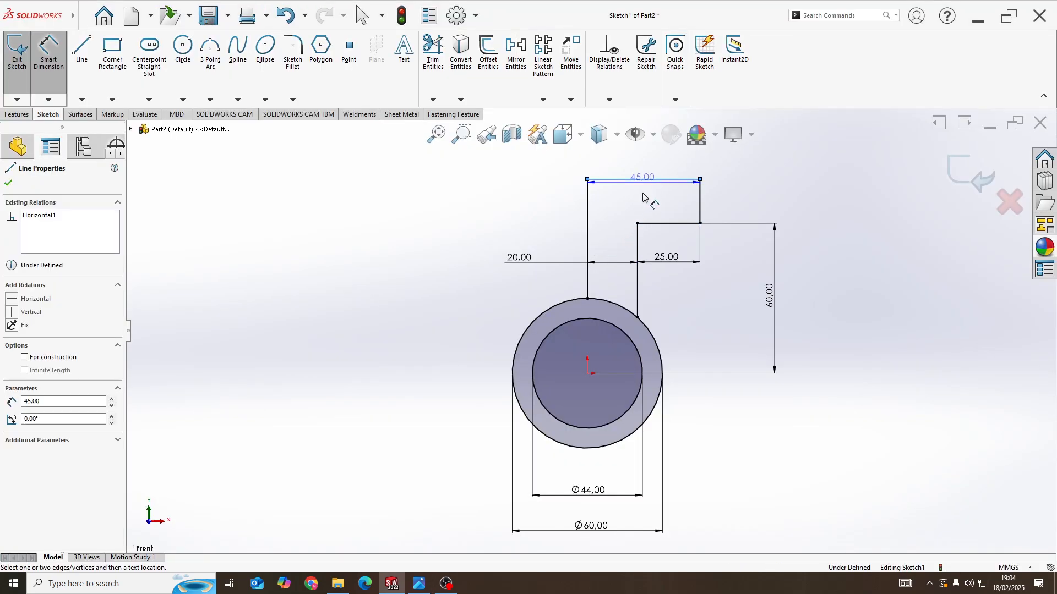
click(554, 207)
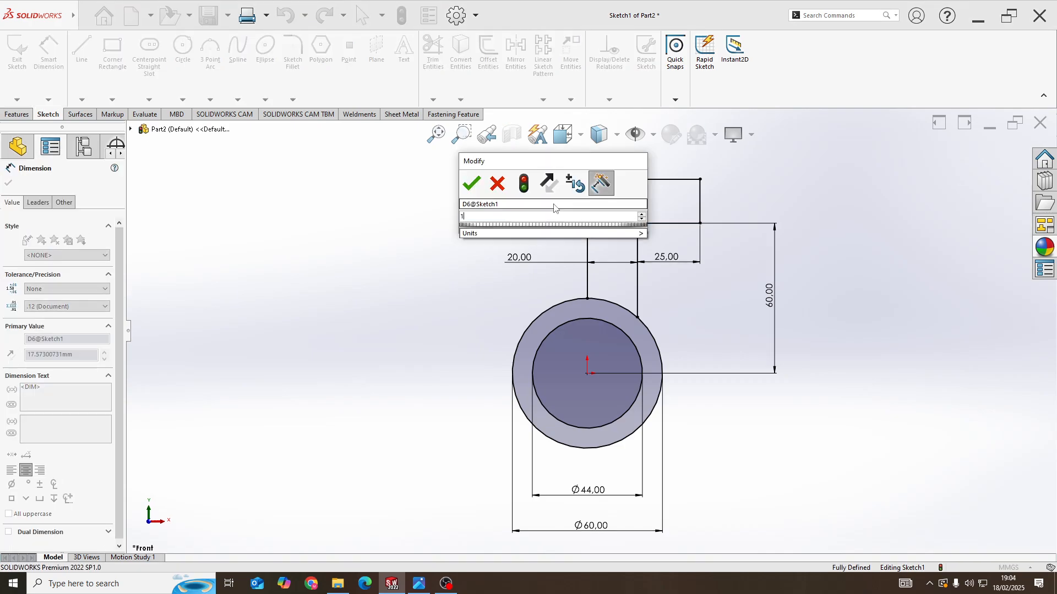
key(Return)
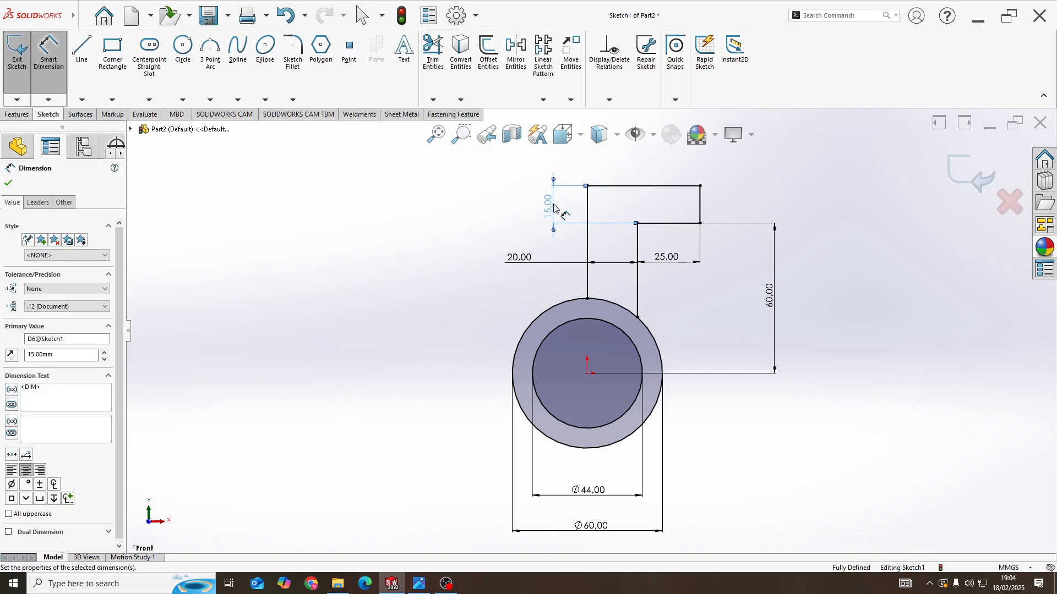
Check the reference image and trim away the outer circle's arc between the upright's two vertical lines
key(alt+Tab)
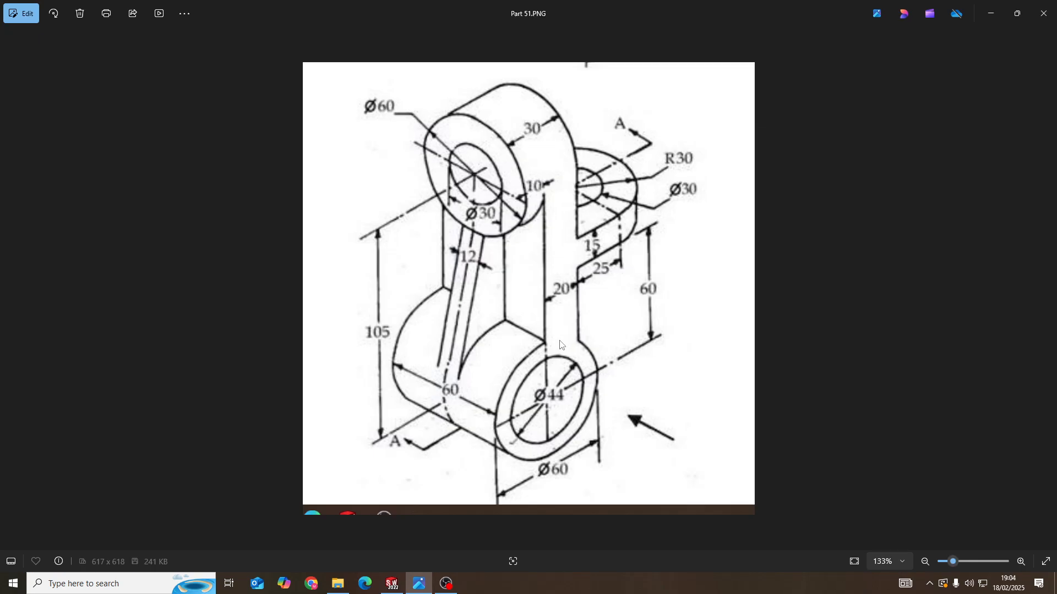
key(alt+Tab)
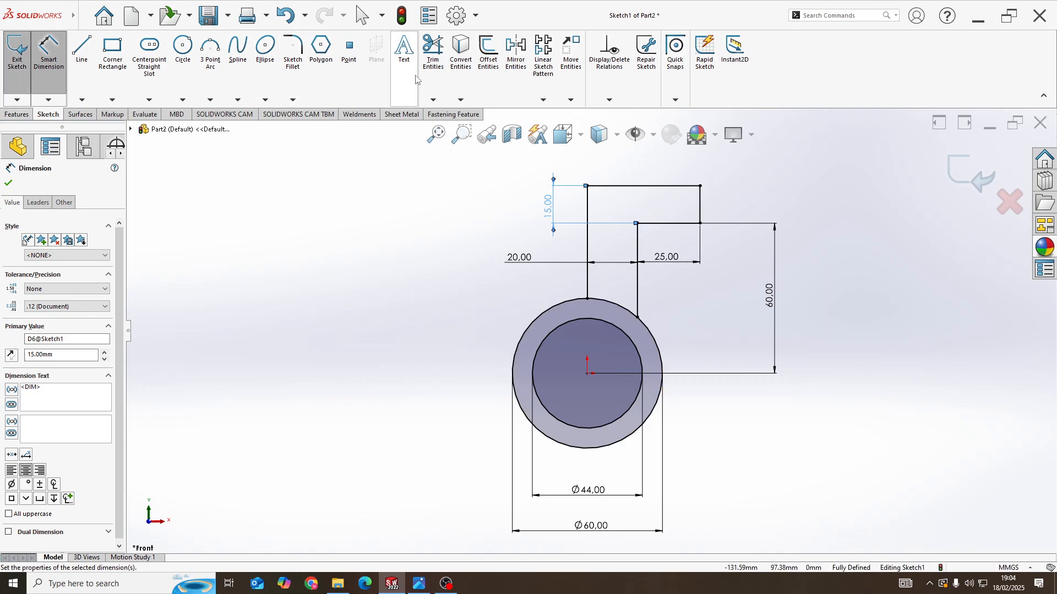
click(432, 61)
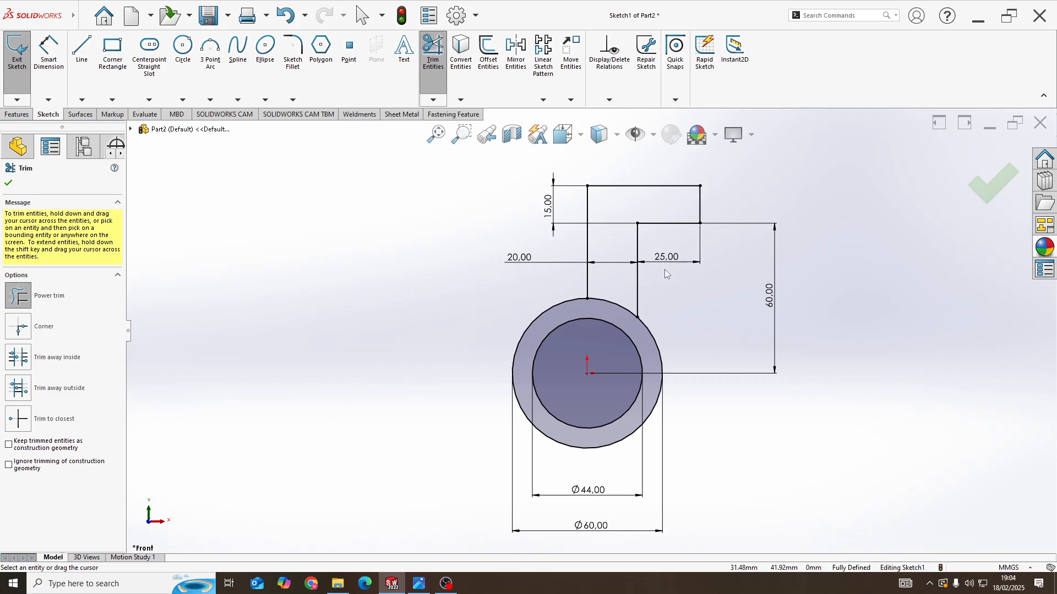
drag(614, 282, 611, 308)
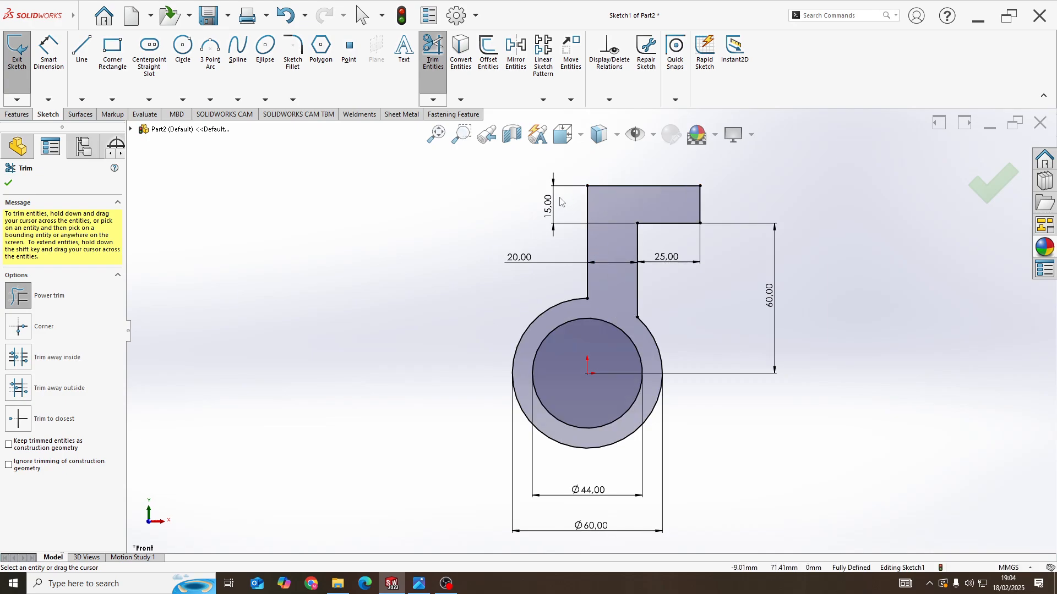
Extrude the profile 60 mm with the Mid Plane end condition, checking the depth against the reference image
click(16, 114)
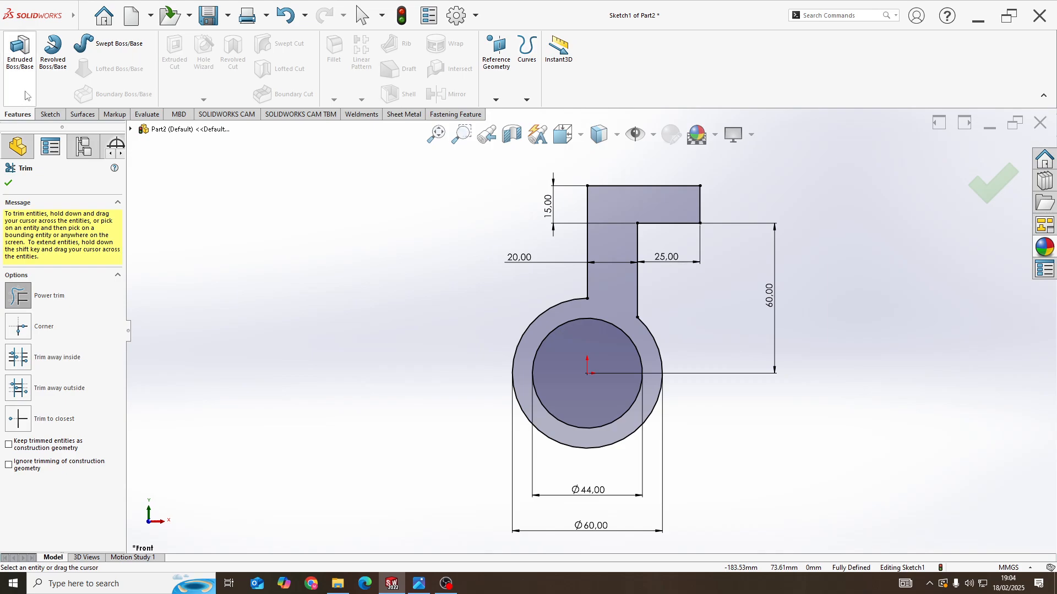
click(20, 52)
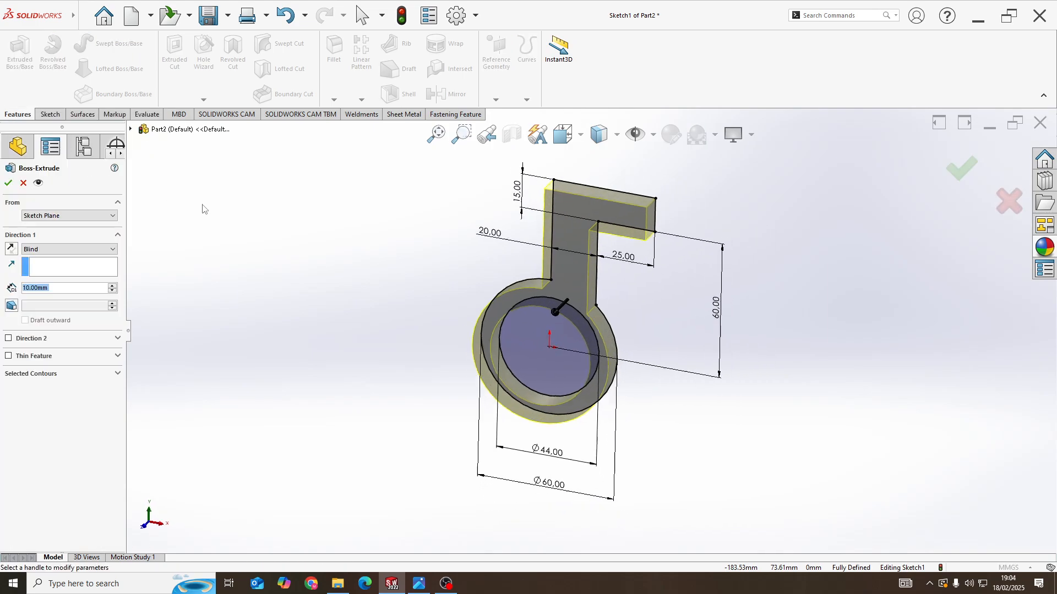
click(61, 249)
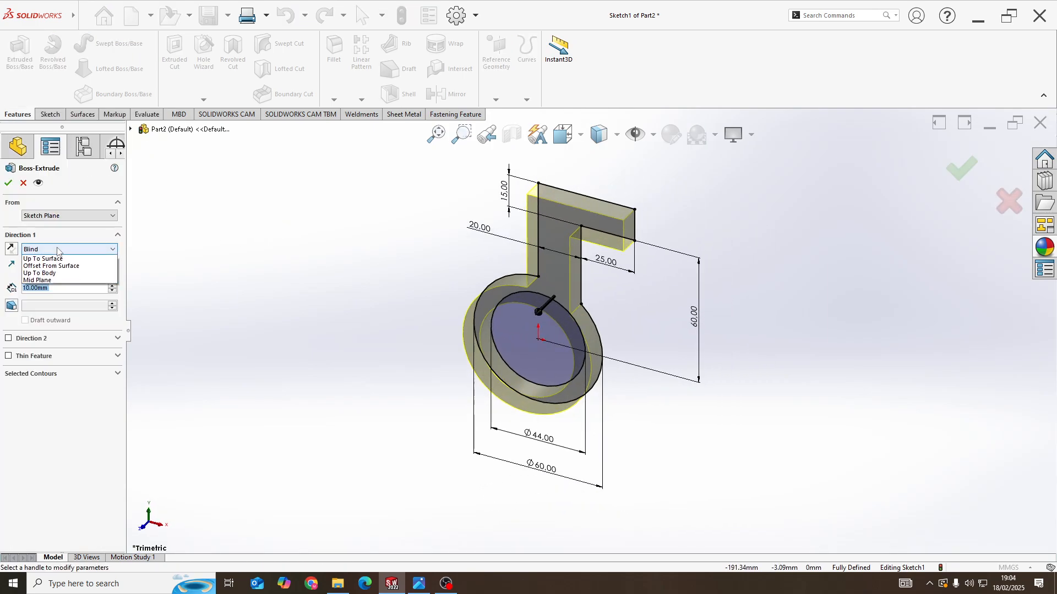
click(86, 295)
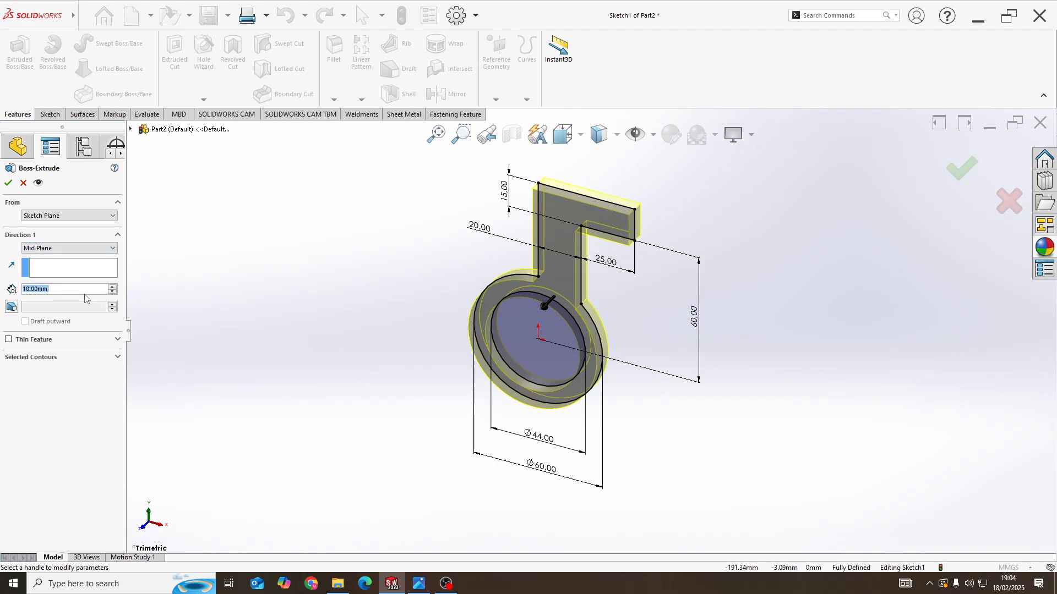
key(alt+Tab)
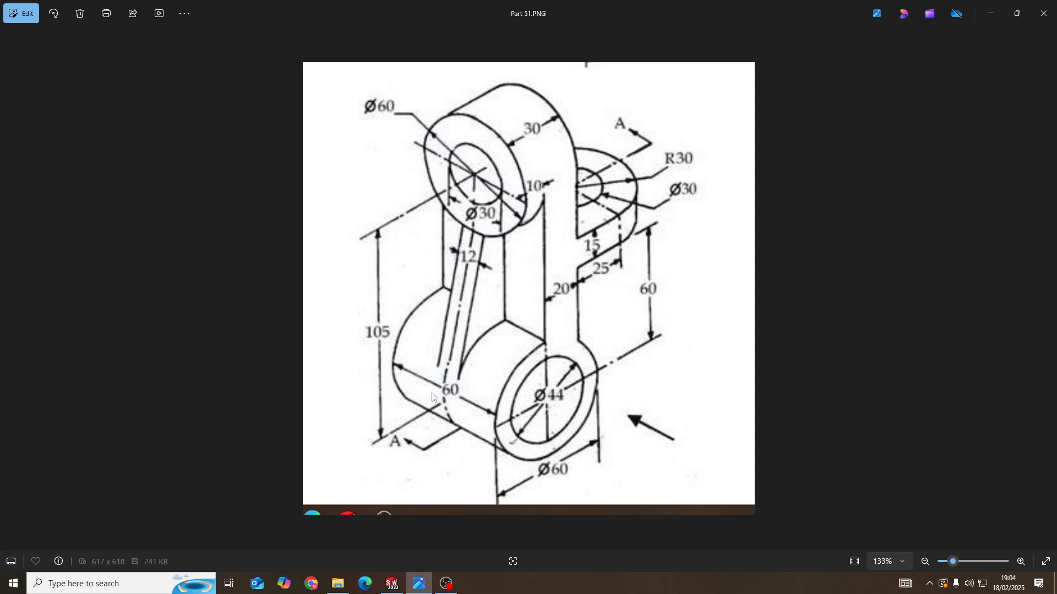
key(alt+Tab)
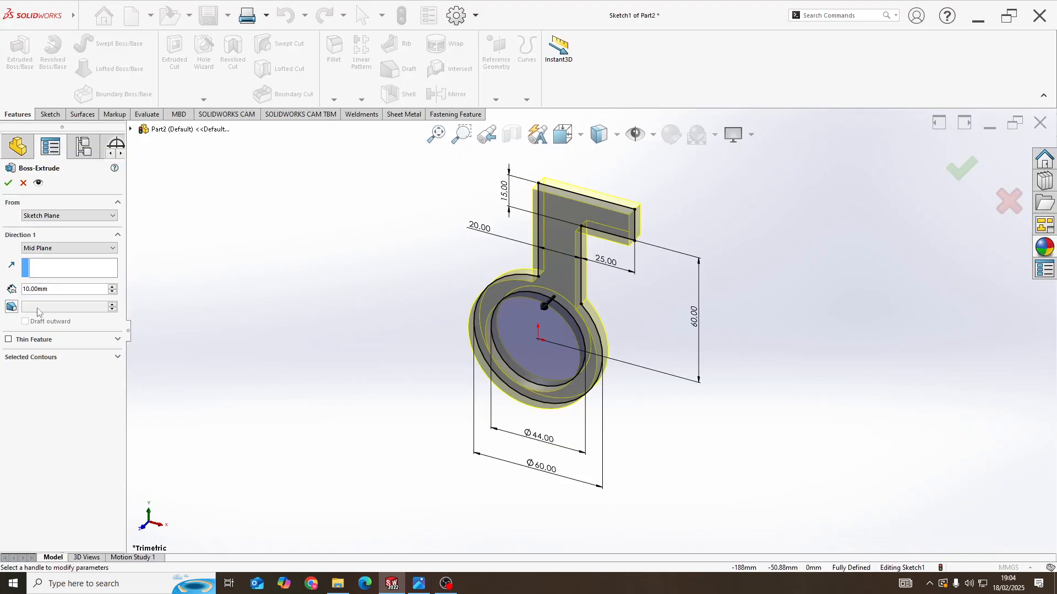
text(60)
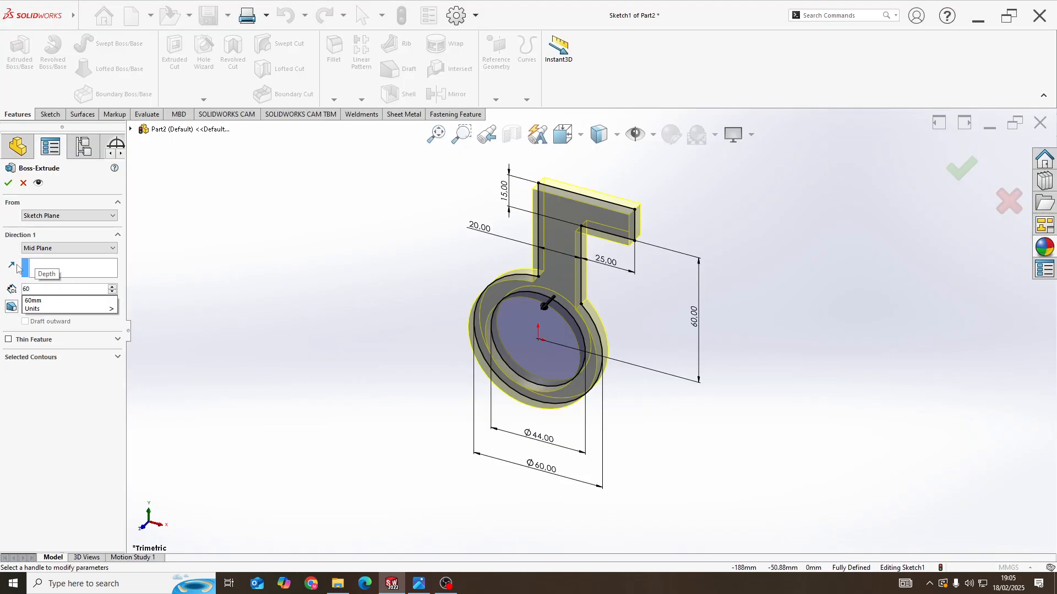
key(Return)
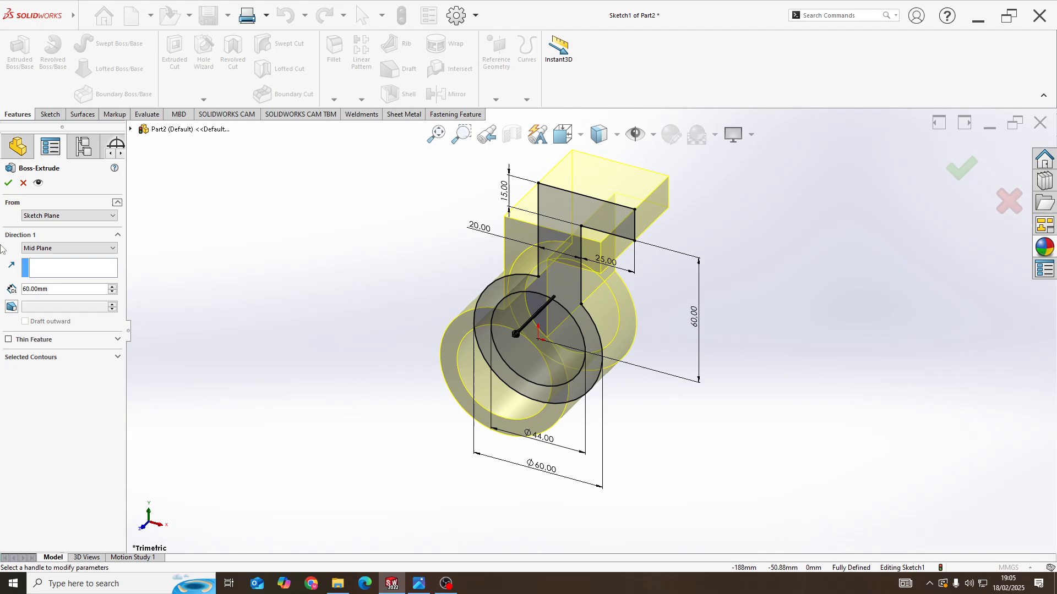
click(8, 183)
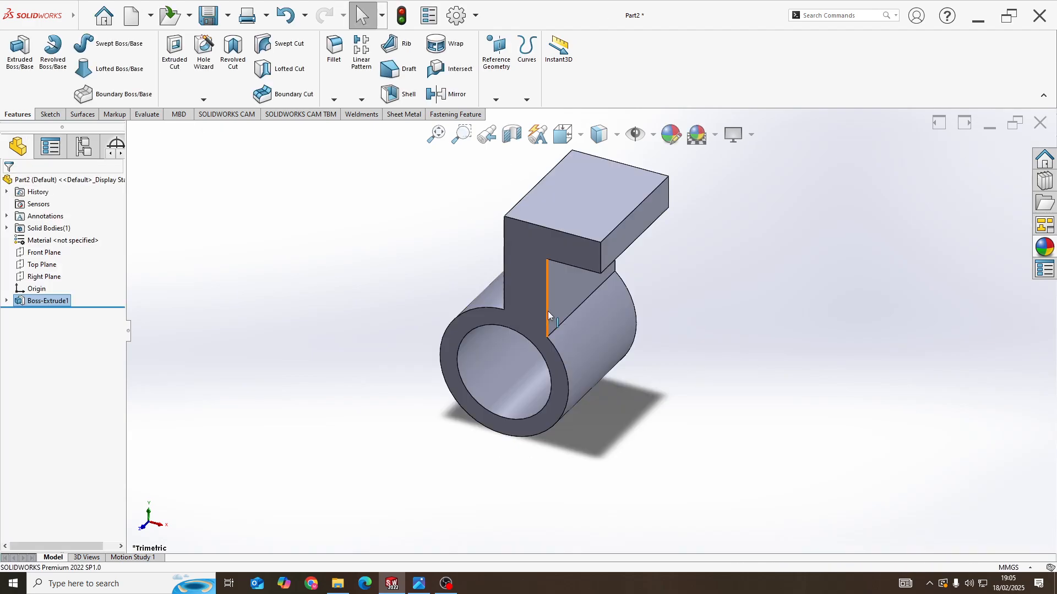
Check the reference image, start a sketch on the arm's top face and draw a 180° three-point arc of 30 mm radius across its outer corners
middle_drag(547, 311, 585, 276)
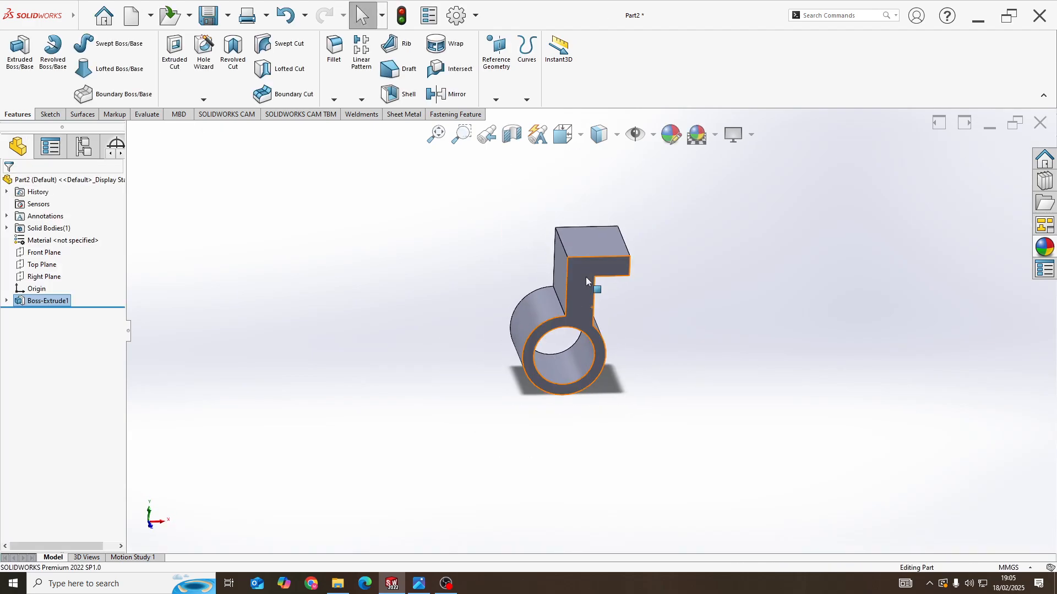
key(alt+Tab)
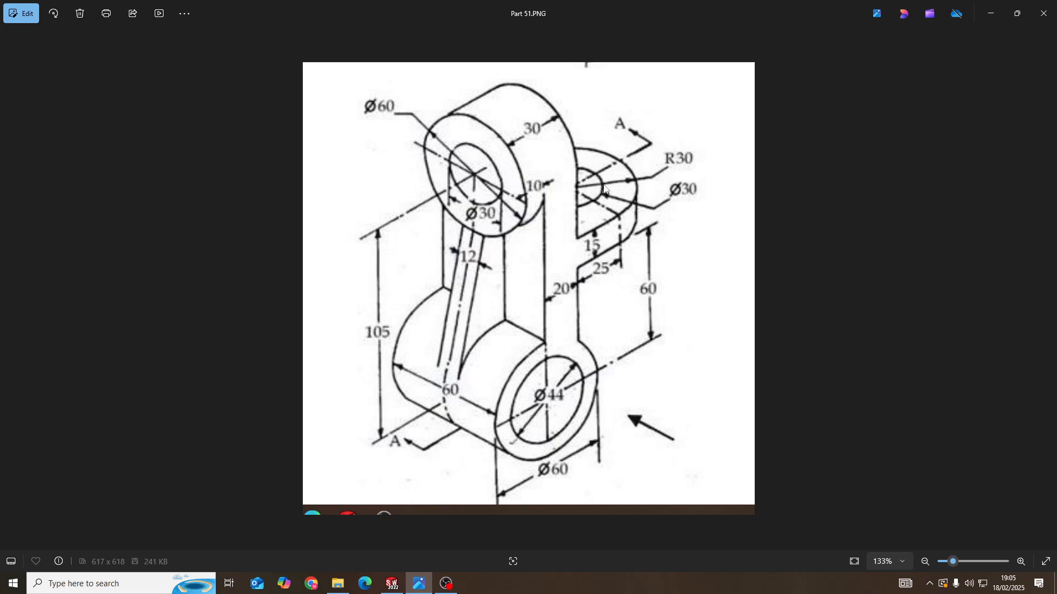
key(alt+Tab)
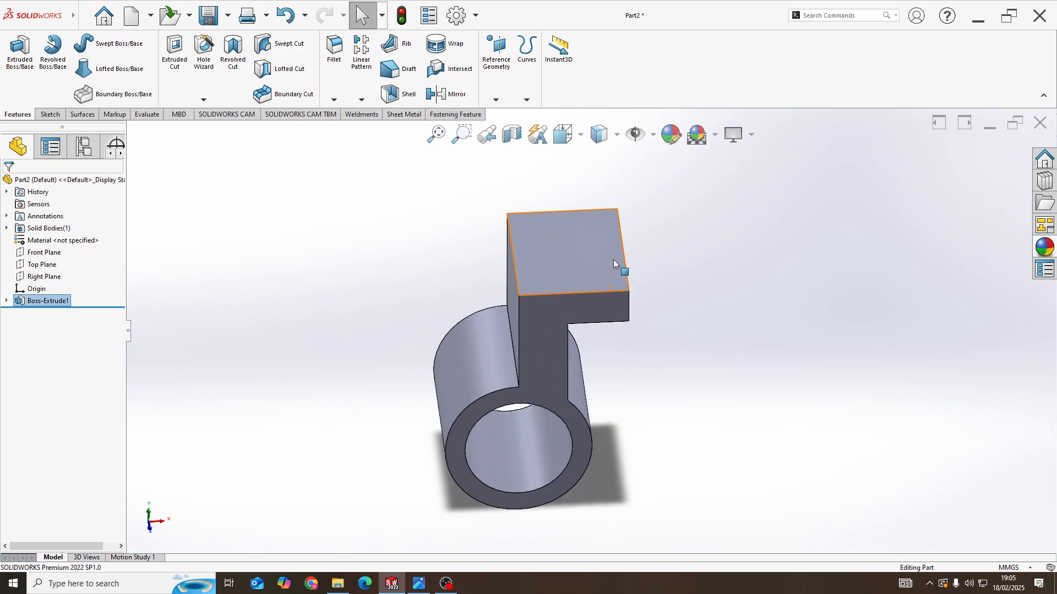
right_click(590, 252)
click(607, 237)
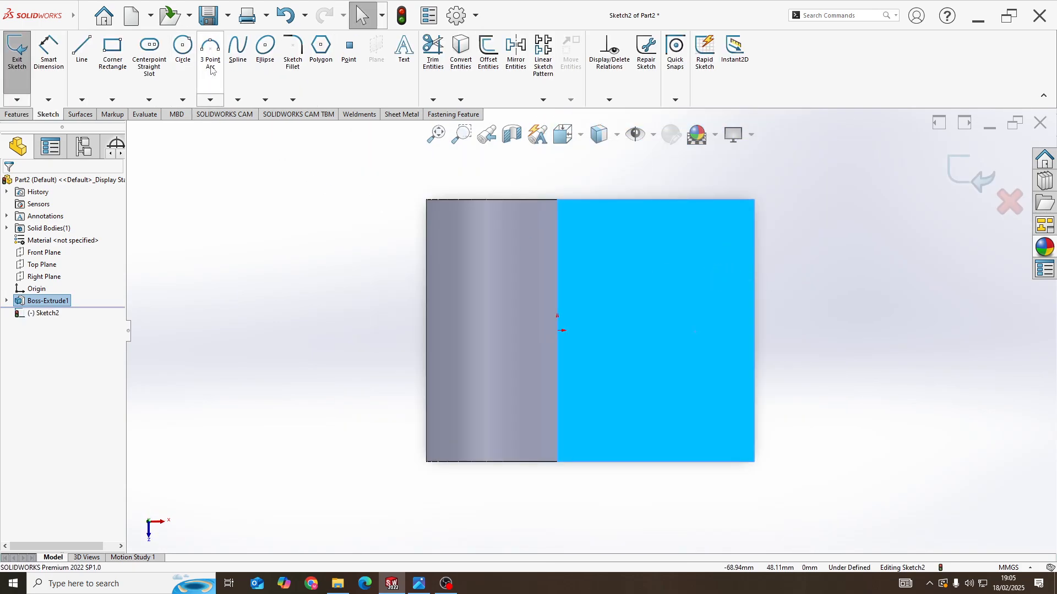
click(217, 62)
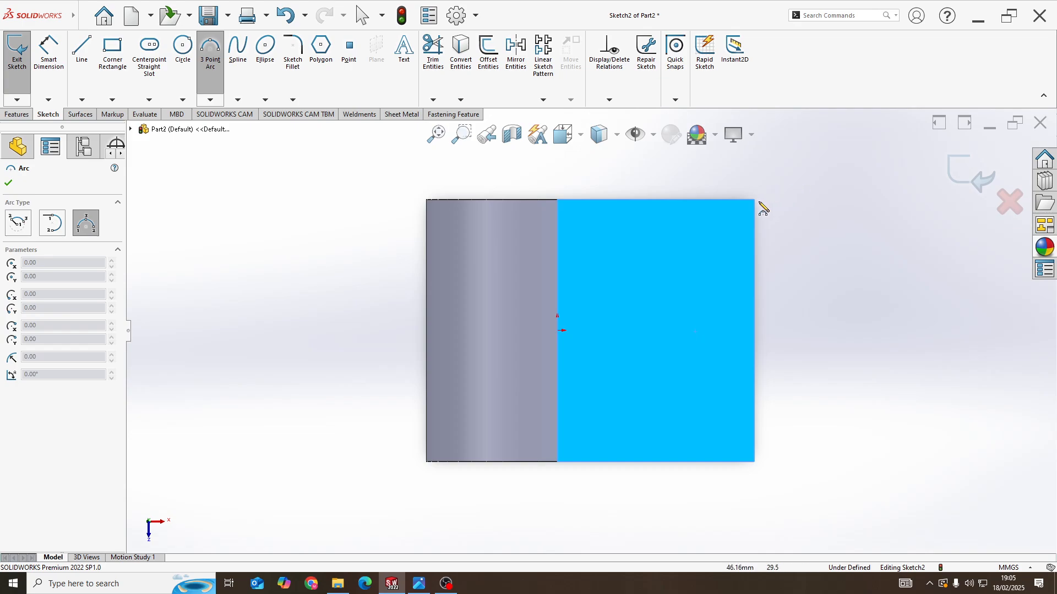
click(755, 201)
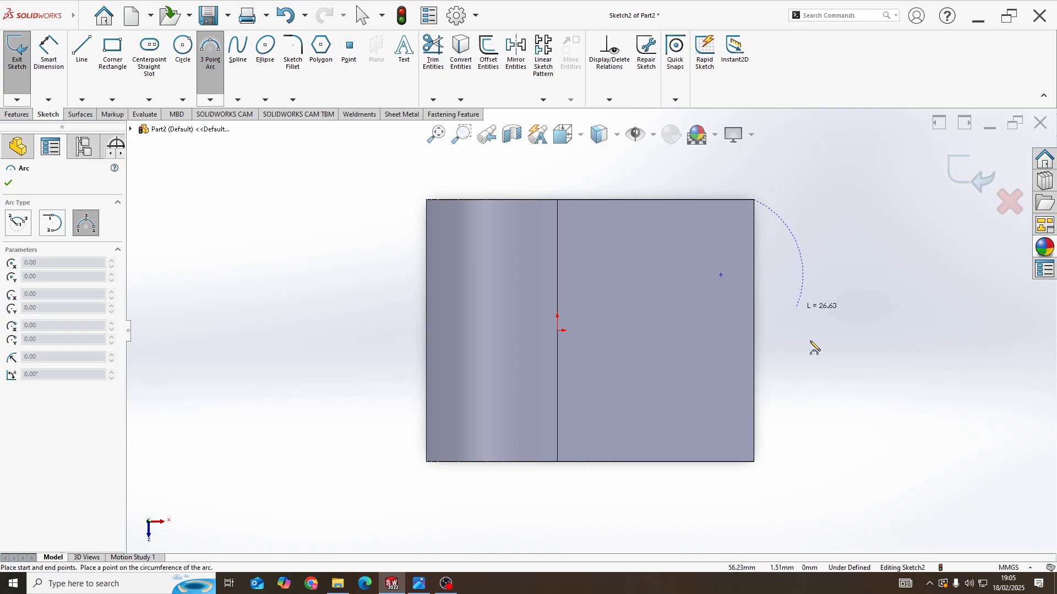
click(754, 462)
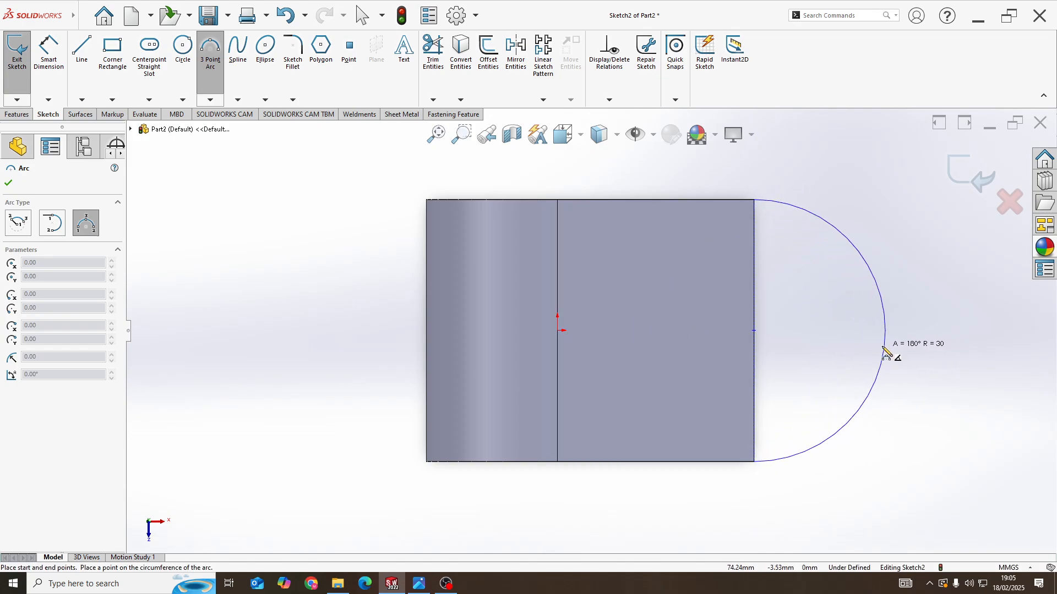
click(885, 336)
Dimension the radius of the semicircular arc at the arm's end as 30 mm
click(55, 65)
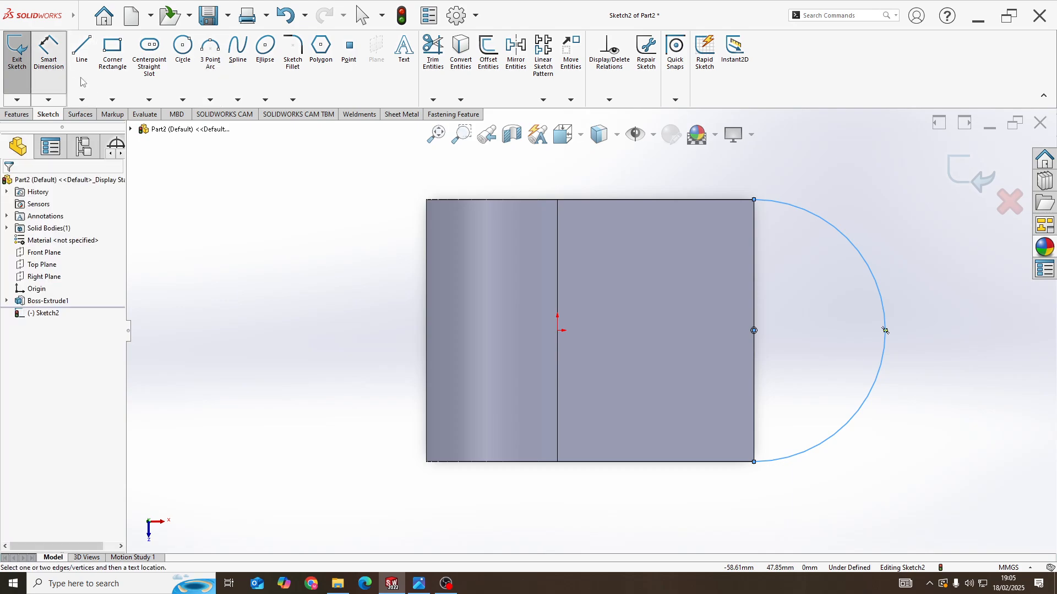
click(877, 274)
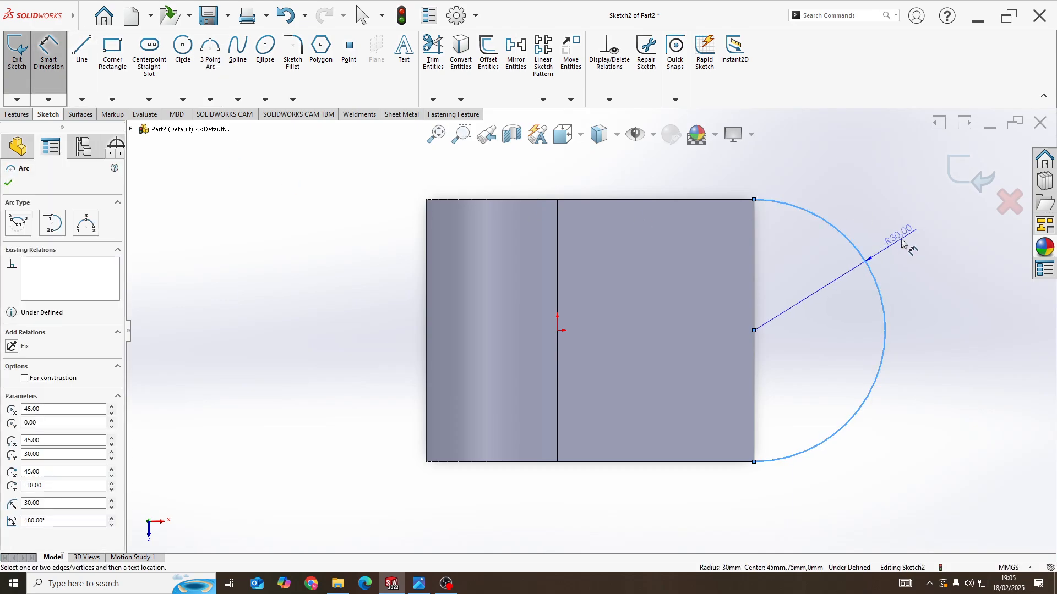
click(896, 225)
click(820, 220)
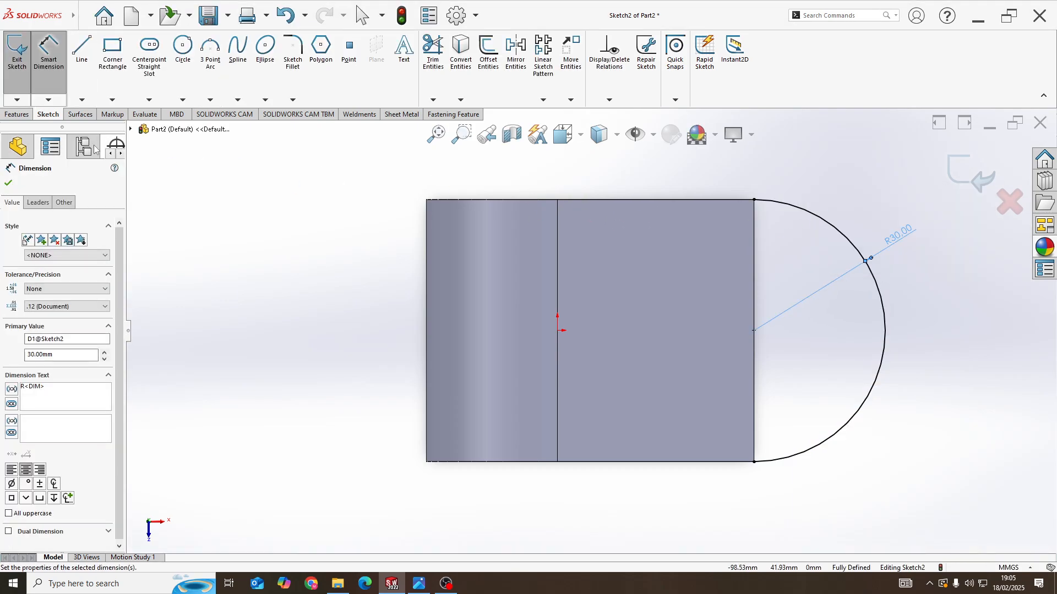
click(18, 114)
click(20, 53)
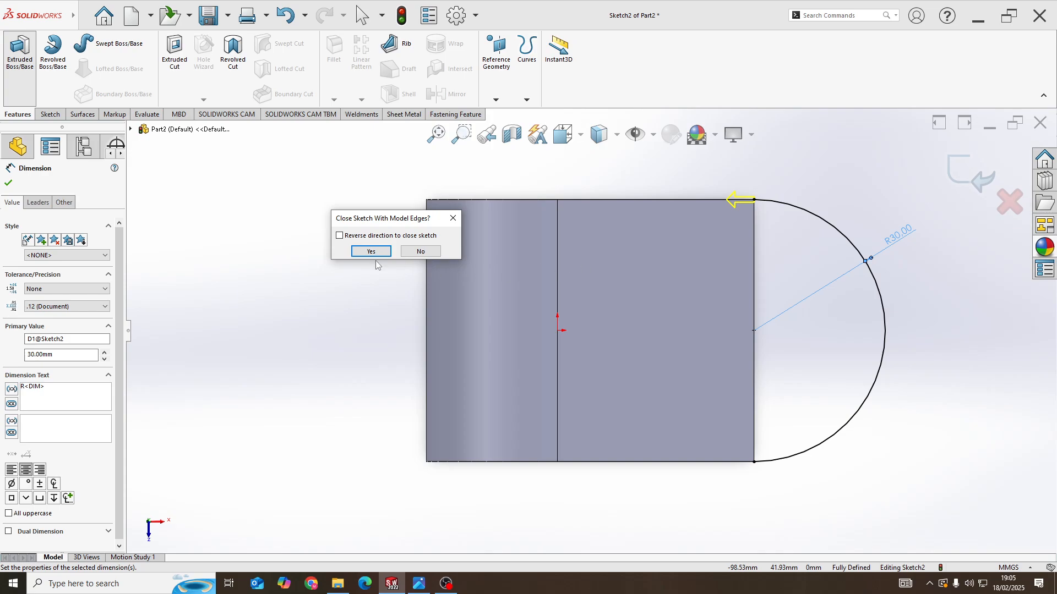
click(421, 251)
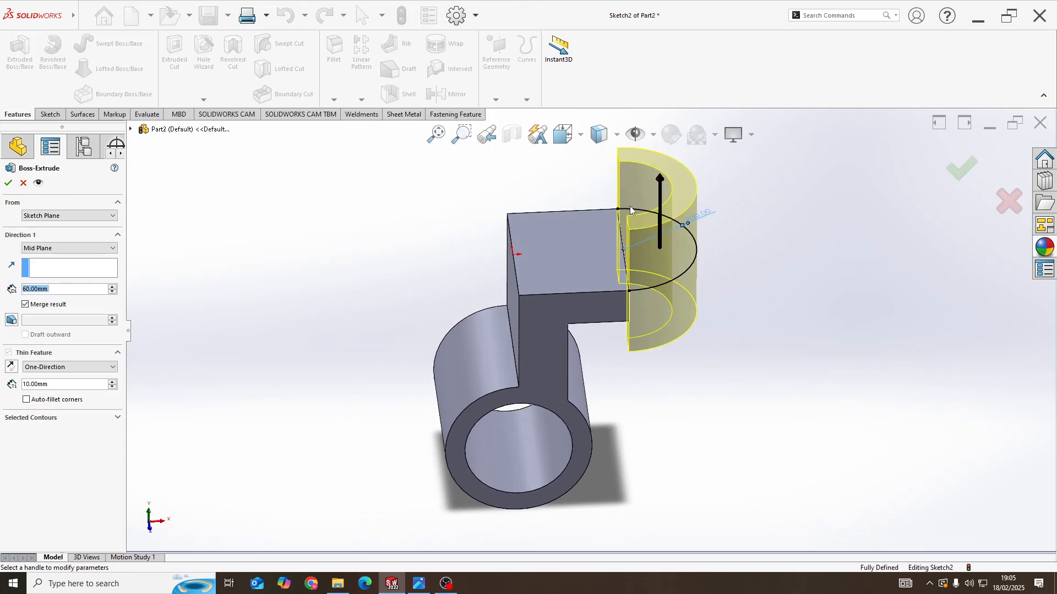
click(1008, 202)
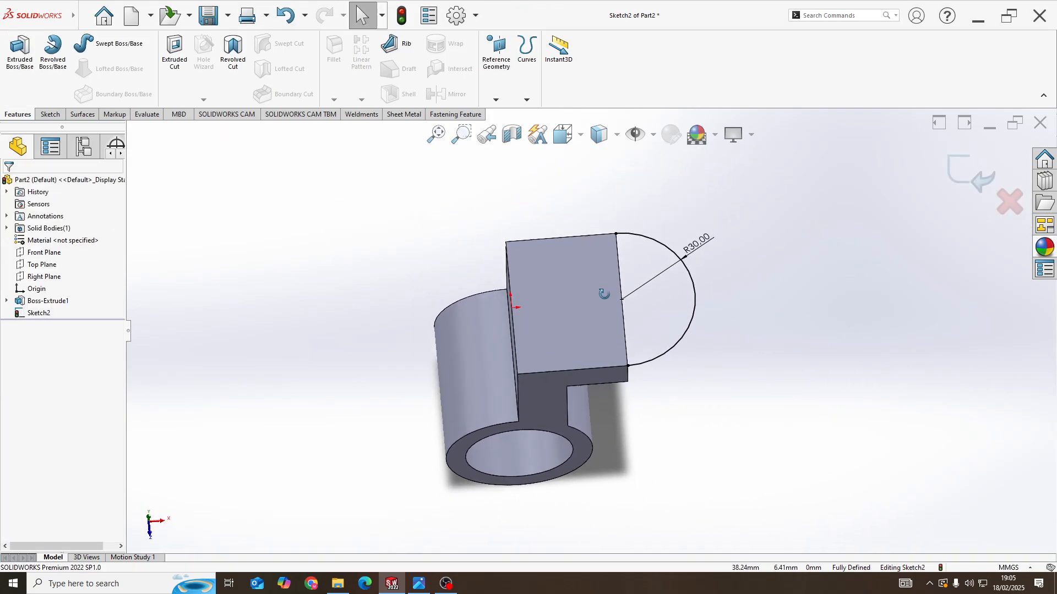
Close the semicircular profile with a straight vertical line joining the arc's two endpoints along the arm's outer edge
key(space)
click(613, 314)
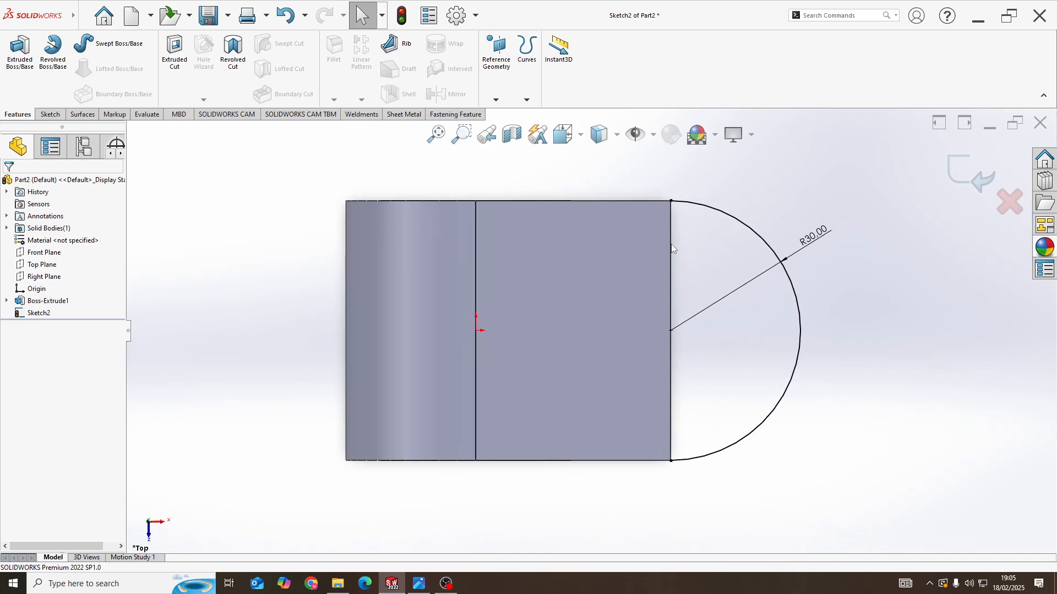
click(51, 114)
click(81, 55)
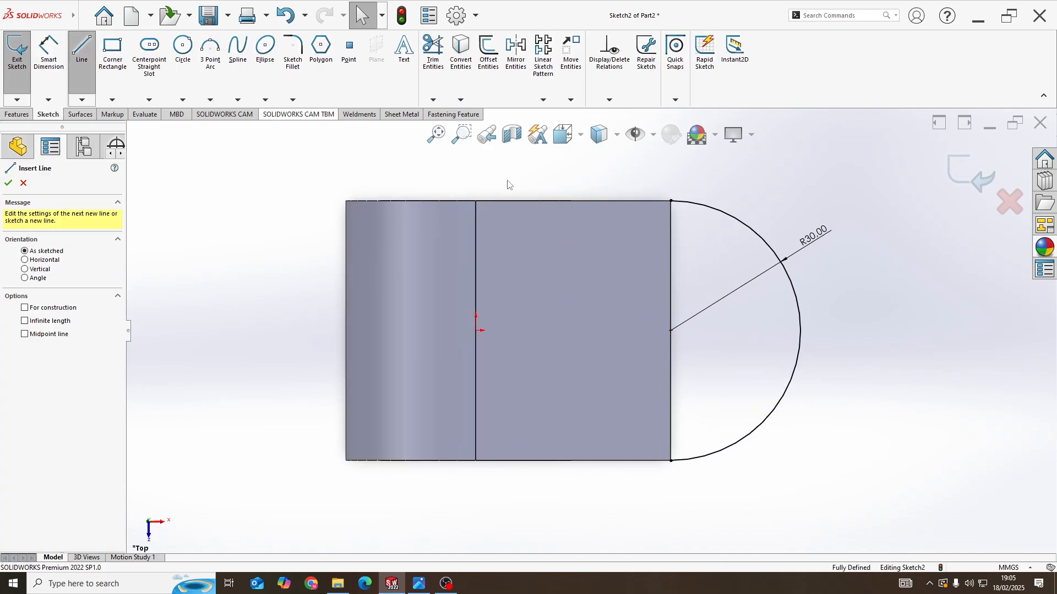
click(671, 202)
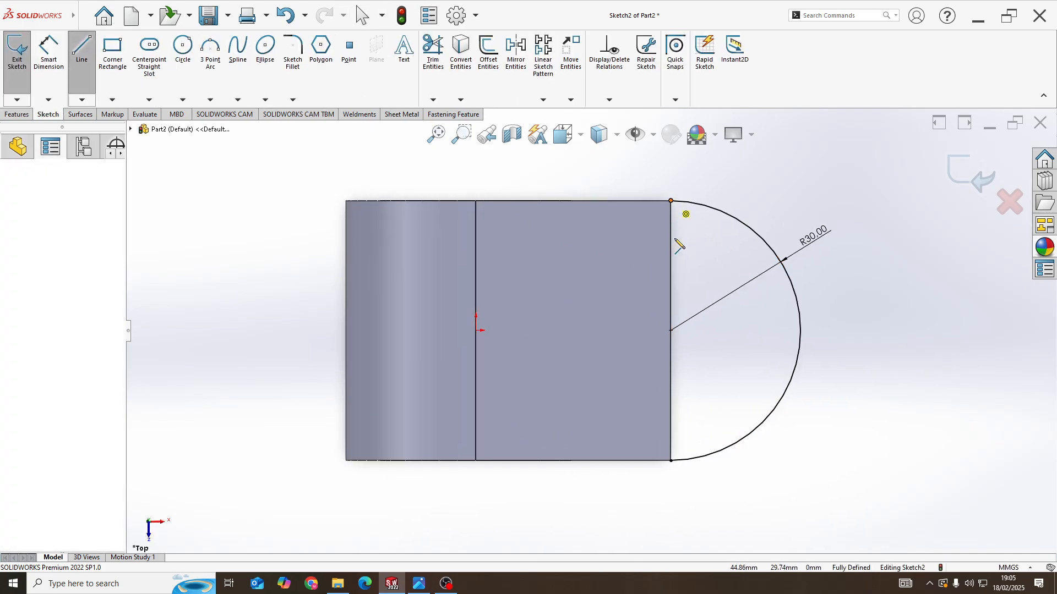
double_click(672, 461)
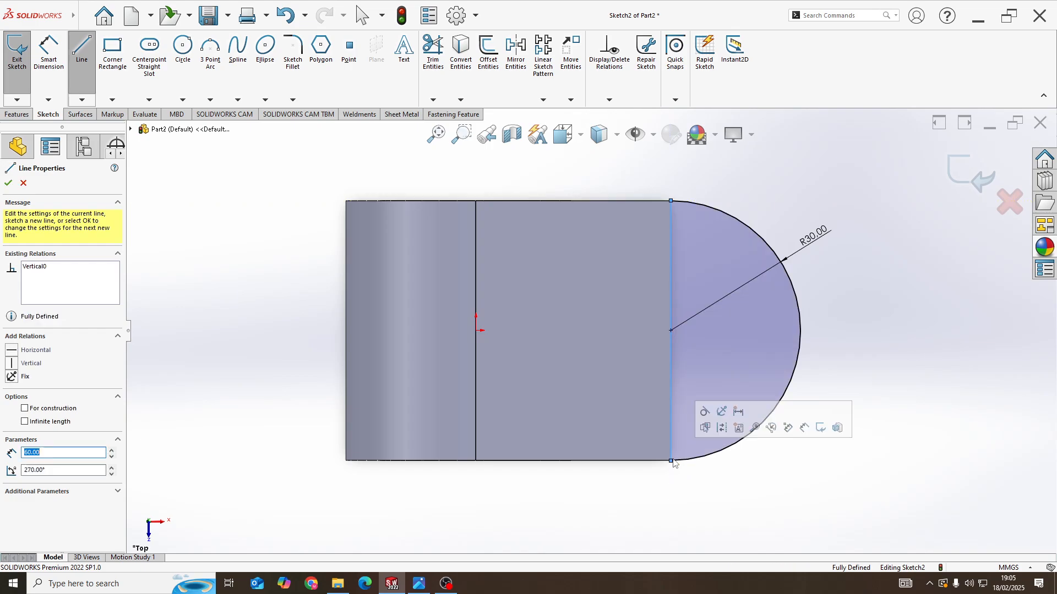
Extrude the semicircular profile 15 mm with the Blind end condition, reversed downward to match the arm's thickness
click(16, 114)
click(20, 52)
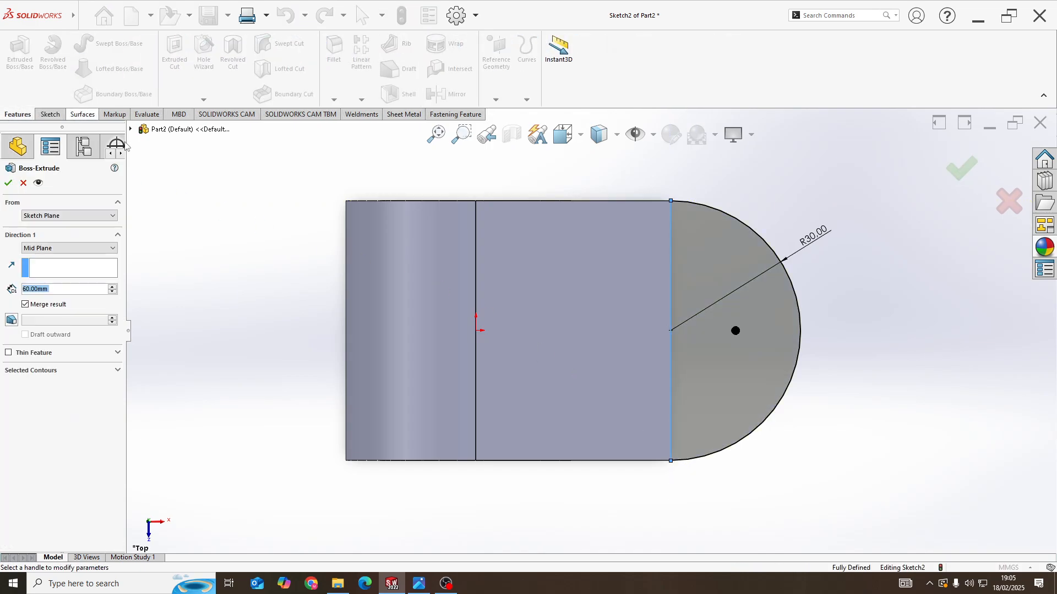
middle_drag(696, 138, 703, 210)
scroll(702, 210, up, 2)
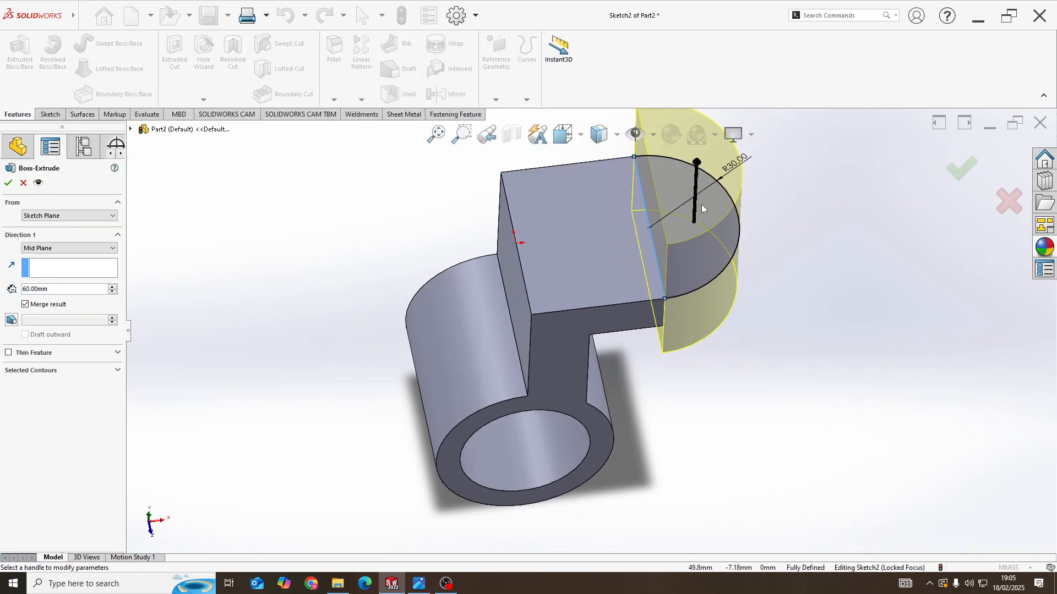
scroll(702, 210, down, 1)
middle_drag(655, 345, 644, 319)
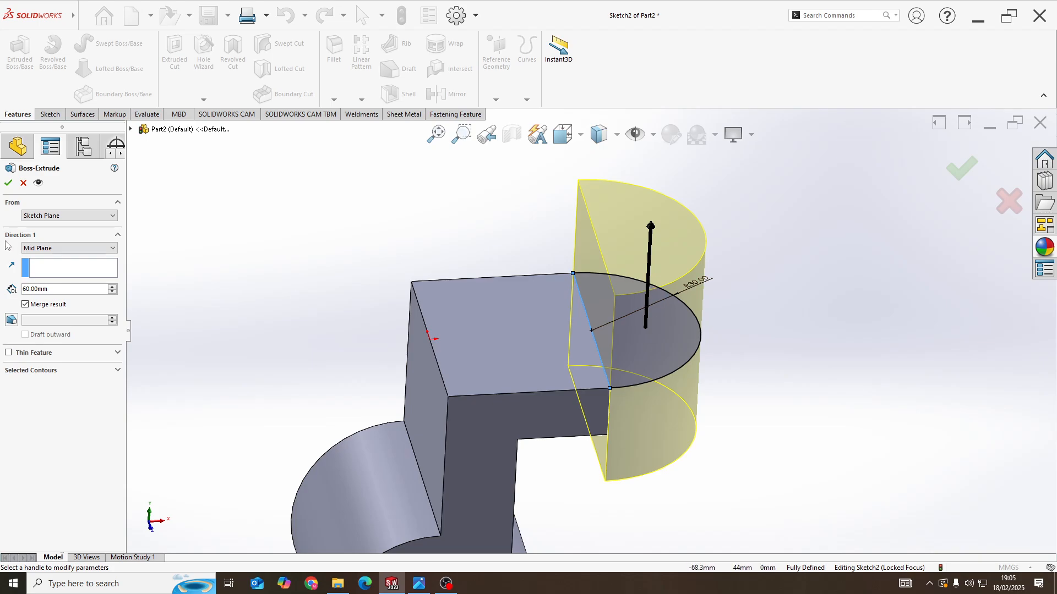
click(41, 248)
click(49, 261)
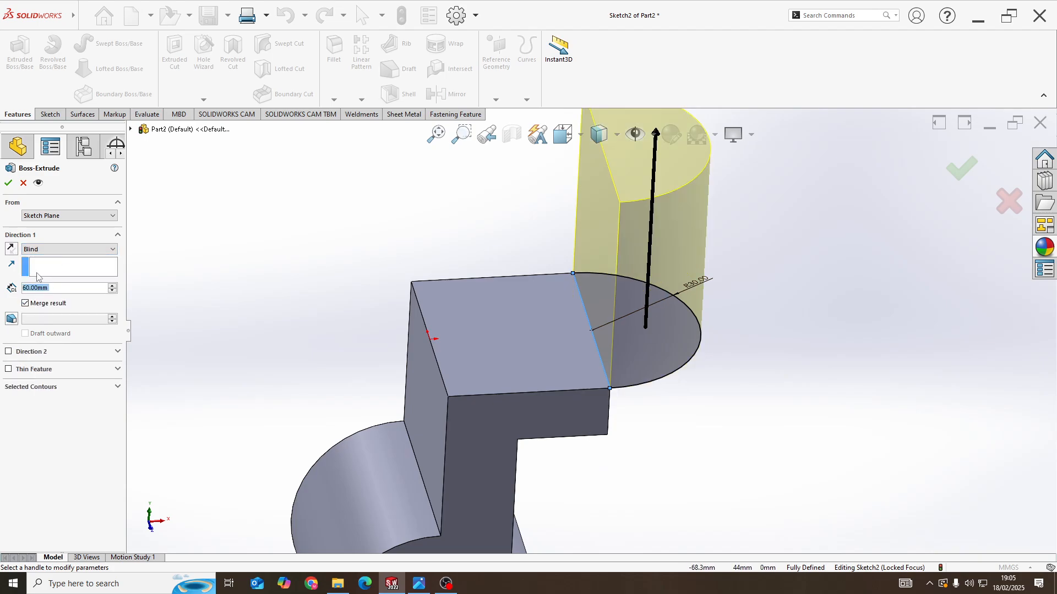
click(11, 249)
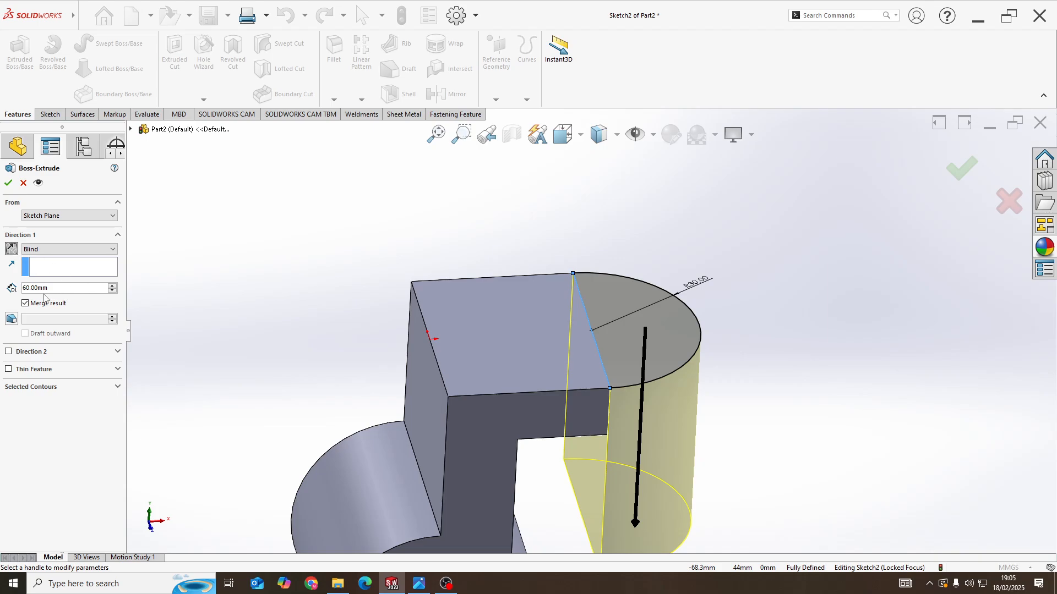
text(1)
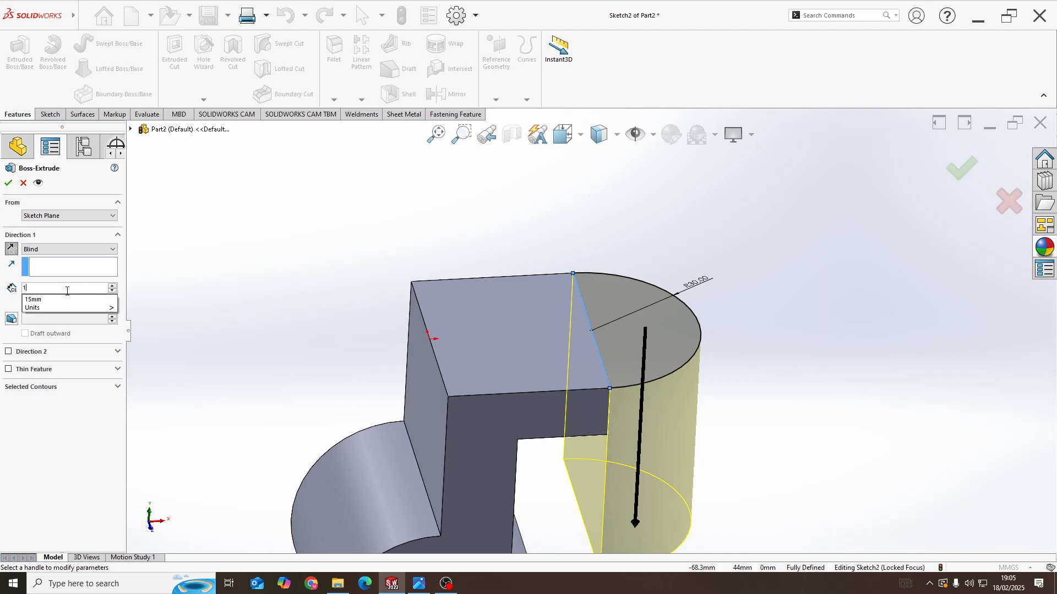
text(5)
key(Return)
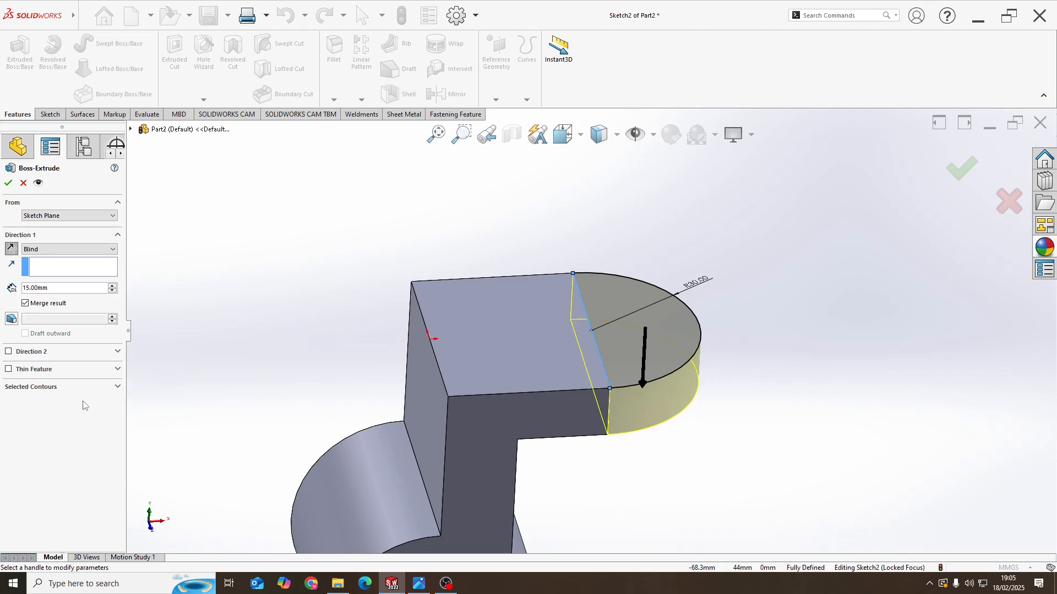
middle_drag(488, 376, 470, 313)
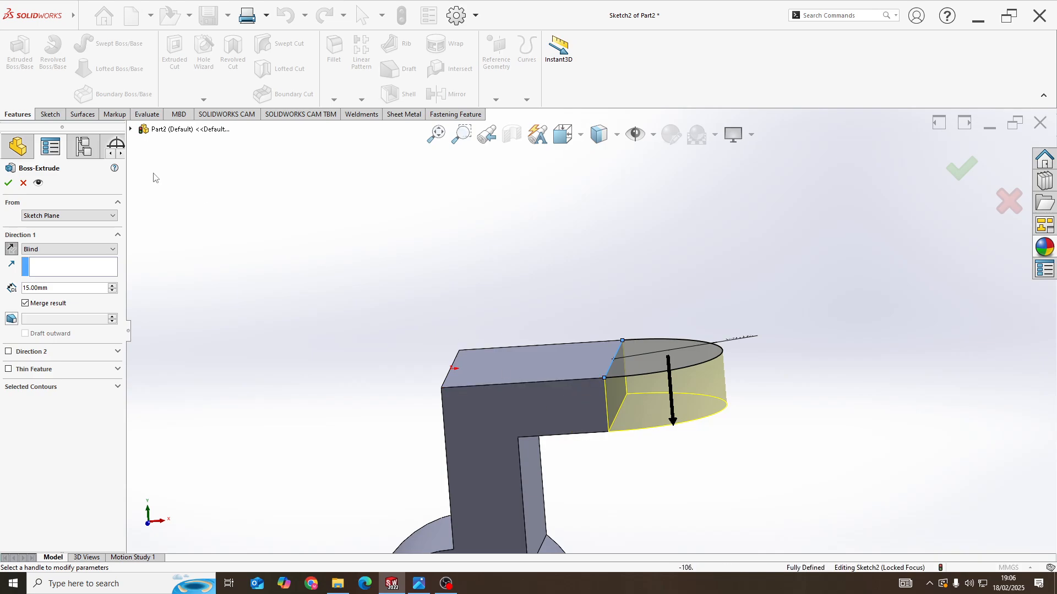
click(7, 186)
middle_drag(640, 297, 662, 361)
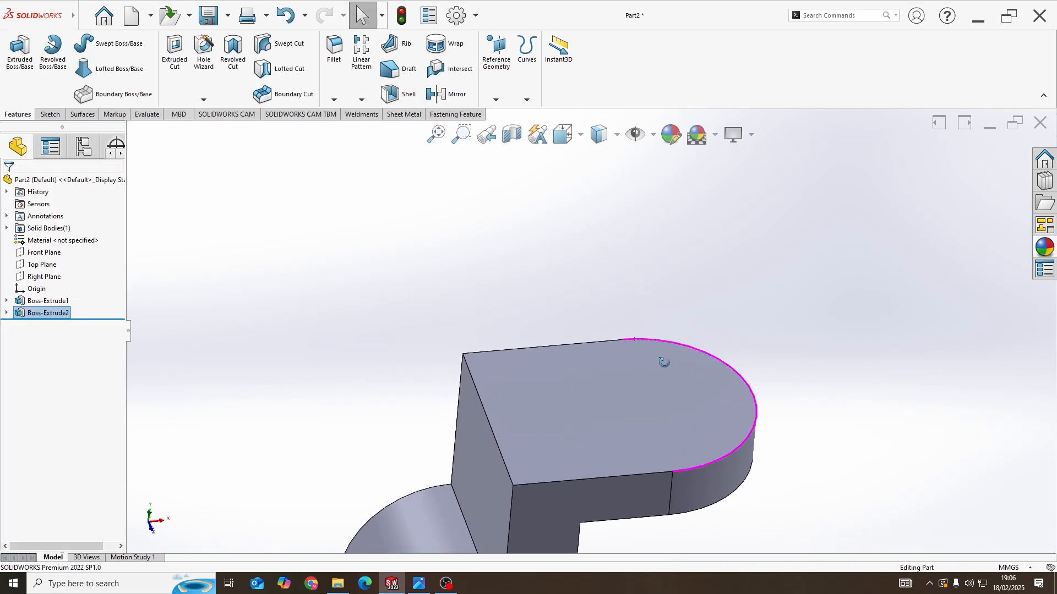
Check the reference image, start a sketch on the arm's top face and draw a circle about 30 mm in diameter near the rounded end's centre
scroll(650, 362, up, 4)
key(alt+Tab)
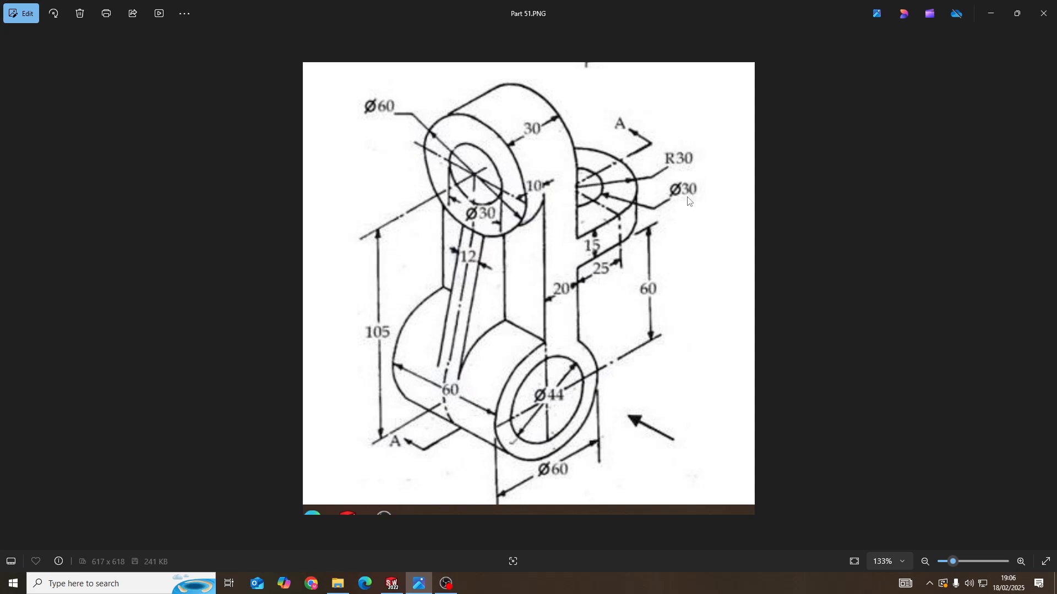
key(alt+Tab)
right_click(623, 359)
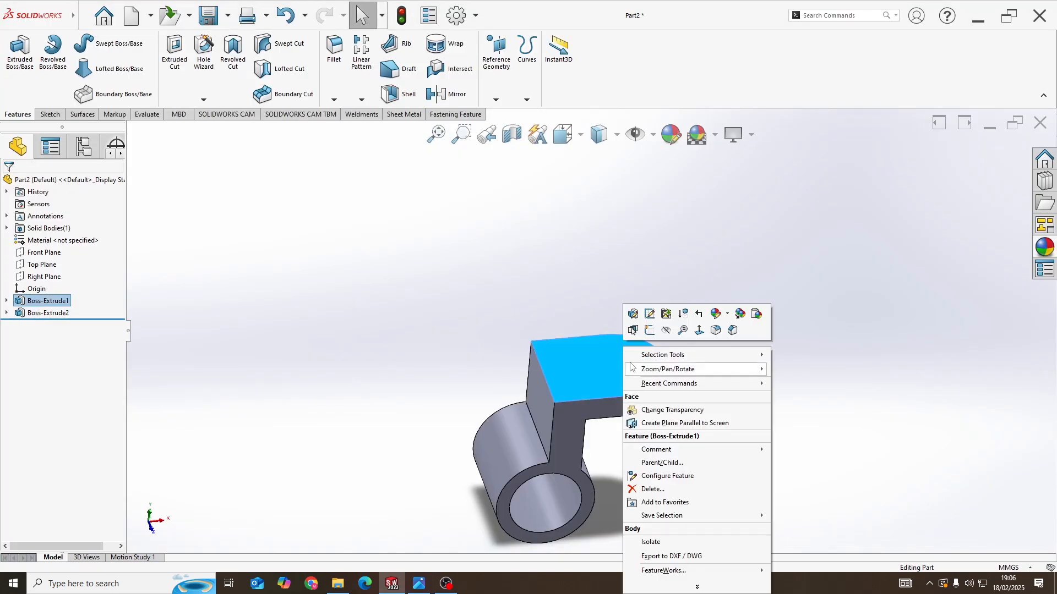
click(650, 330)
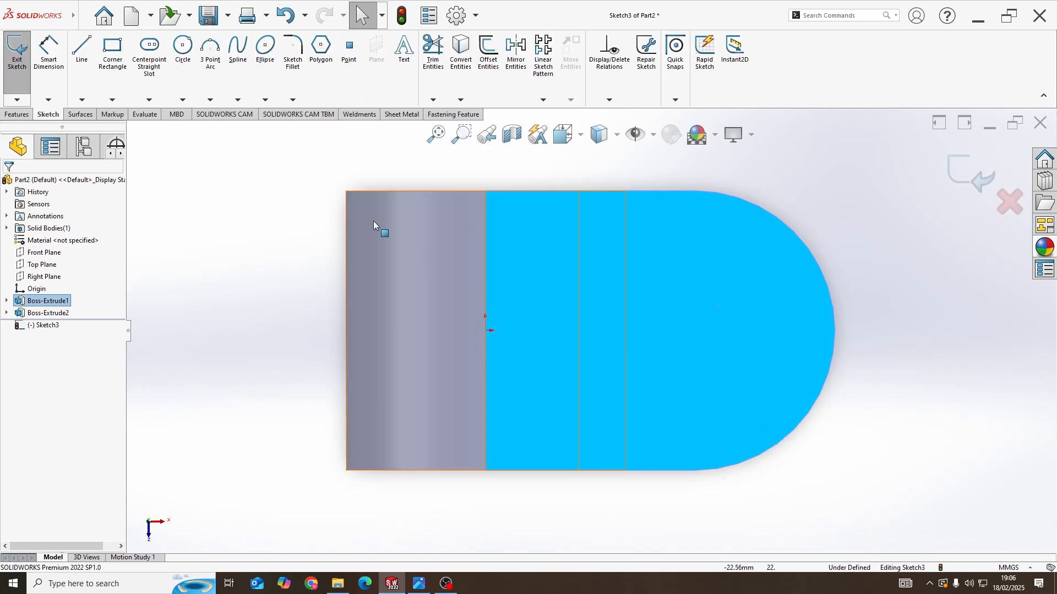
click(189, 66)
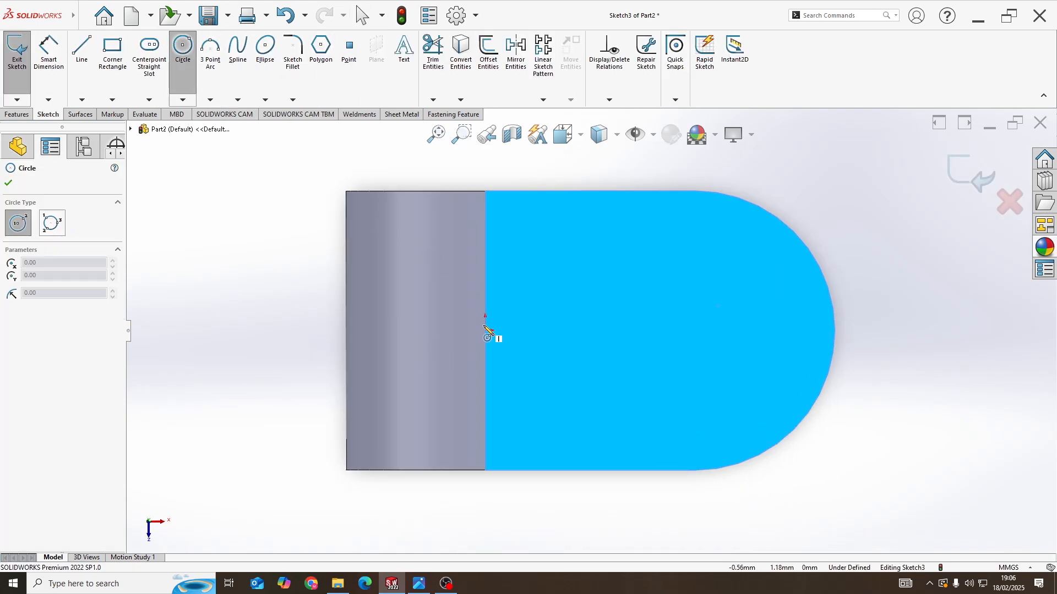
click(699, 330)
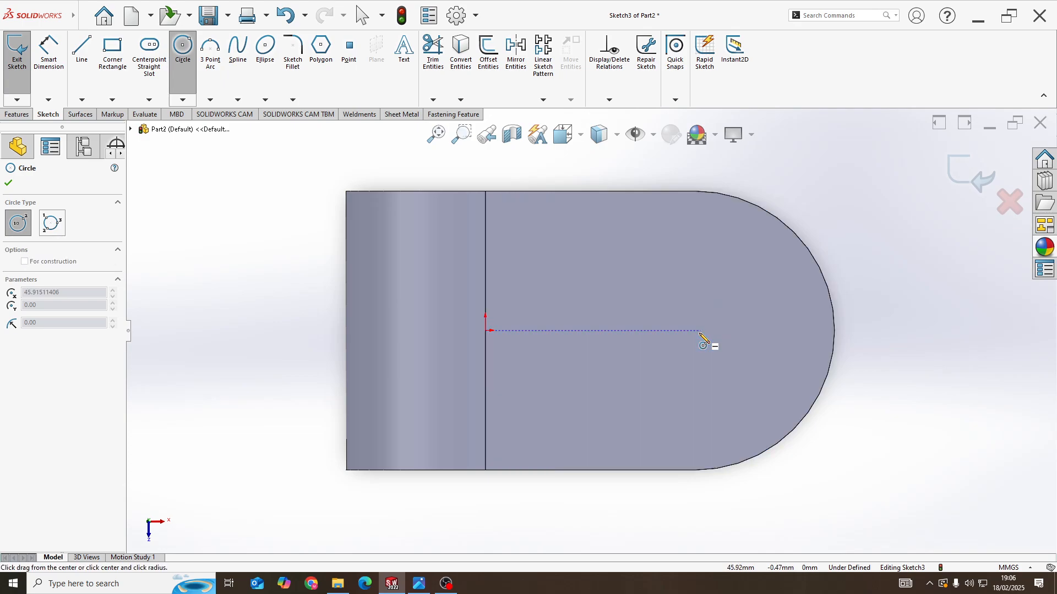
click(738, 391)
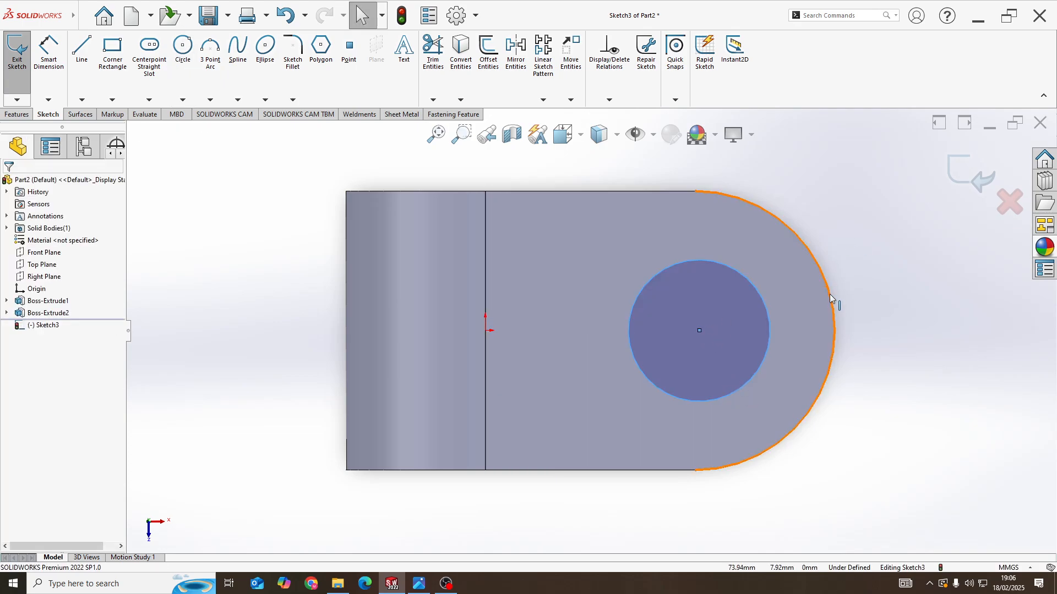
Make the circle concentric with the arm's semicircular outer edge
click(768, 309)
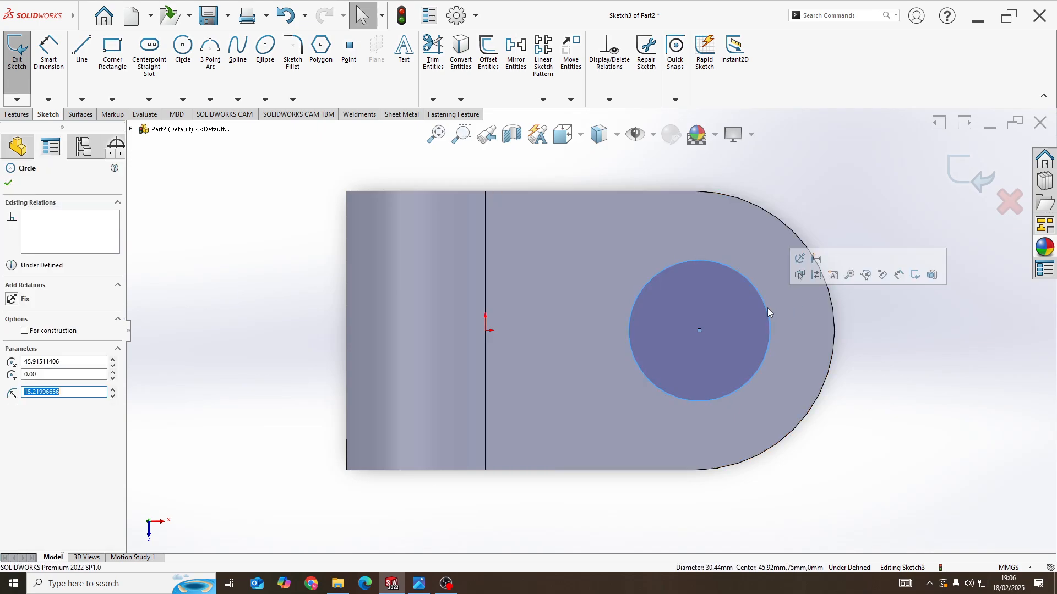
ctrl+click(830, 298)
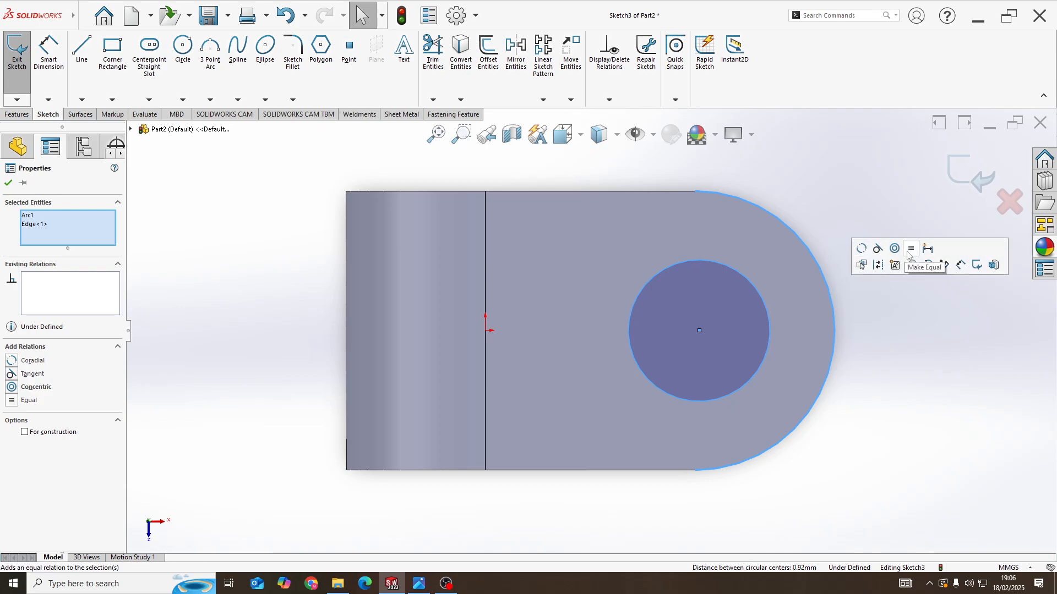
click(895, 248)
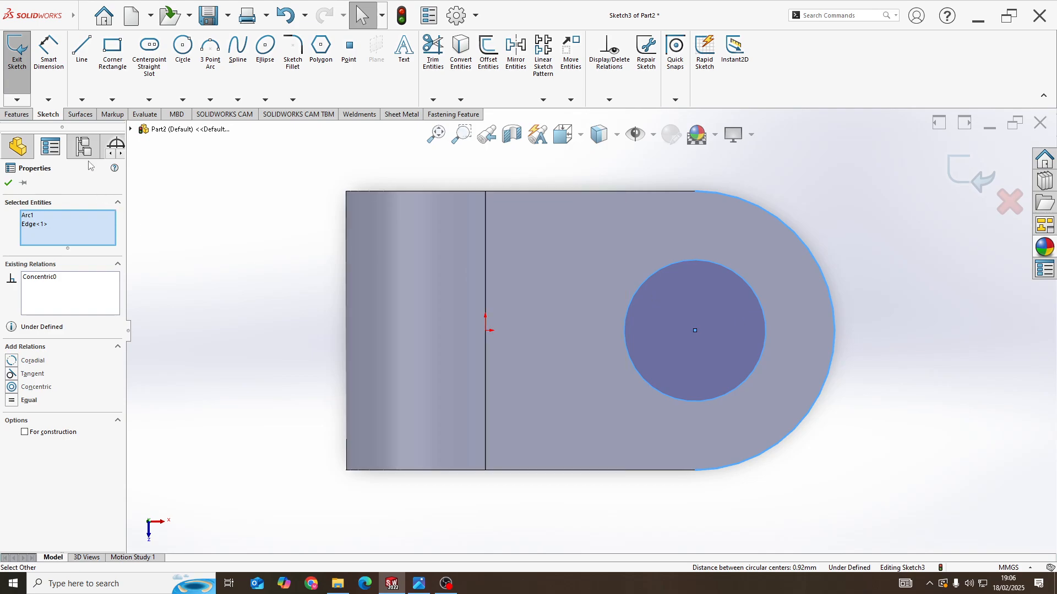
Dimension the diameter of the circle on the arm's top face as 30 mm
click(58, 71)
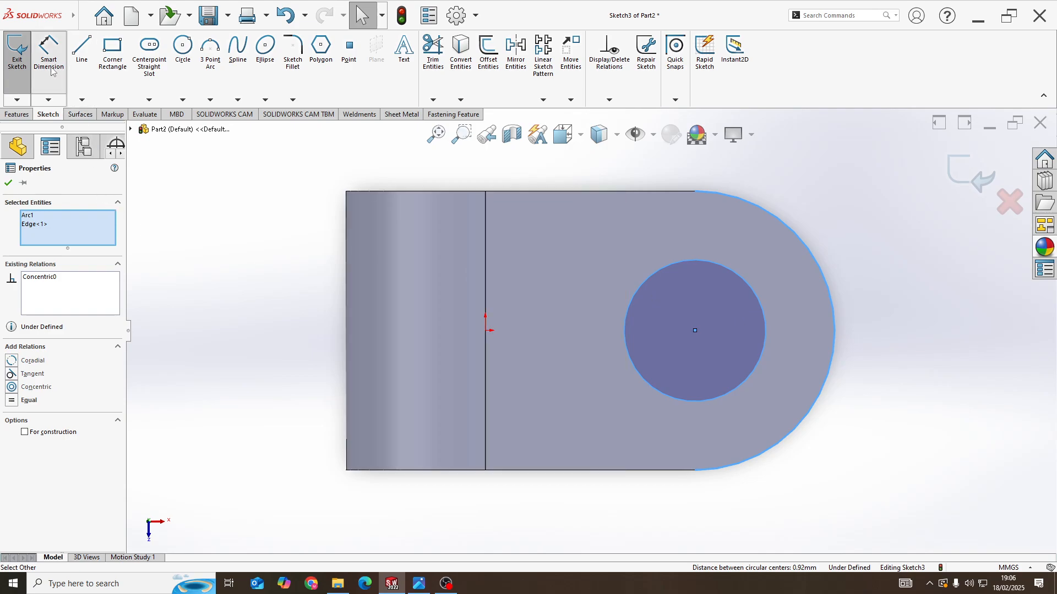
click(762, 350)
click(872, 316)
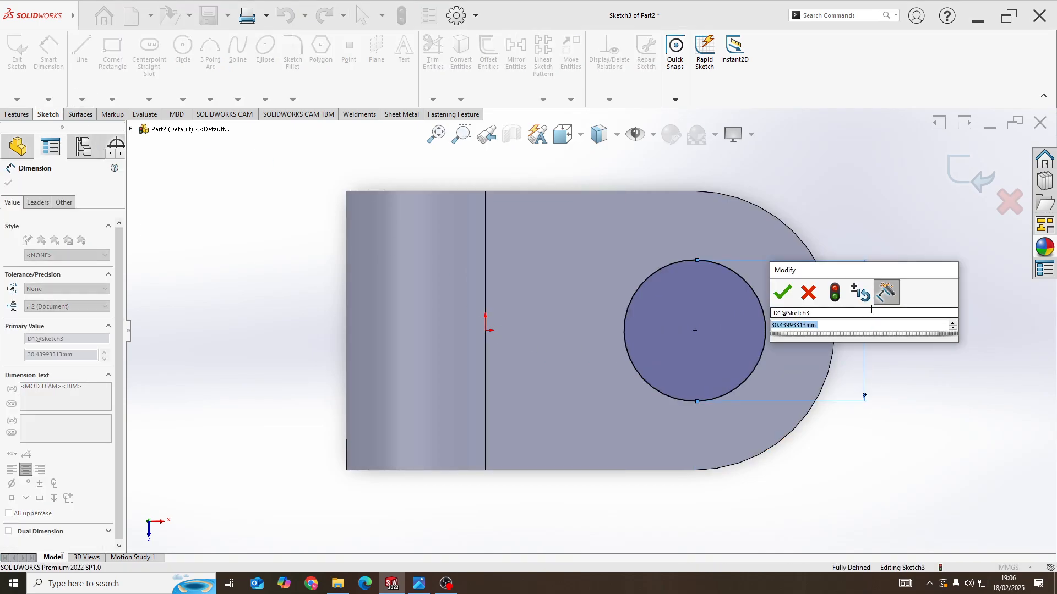
text(30)
key(Return)
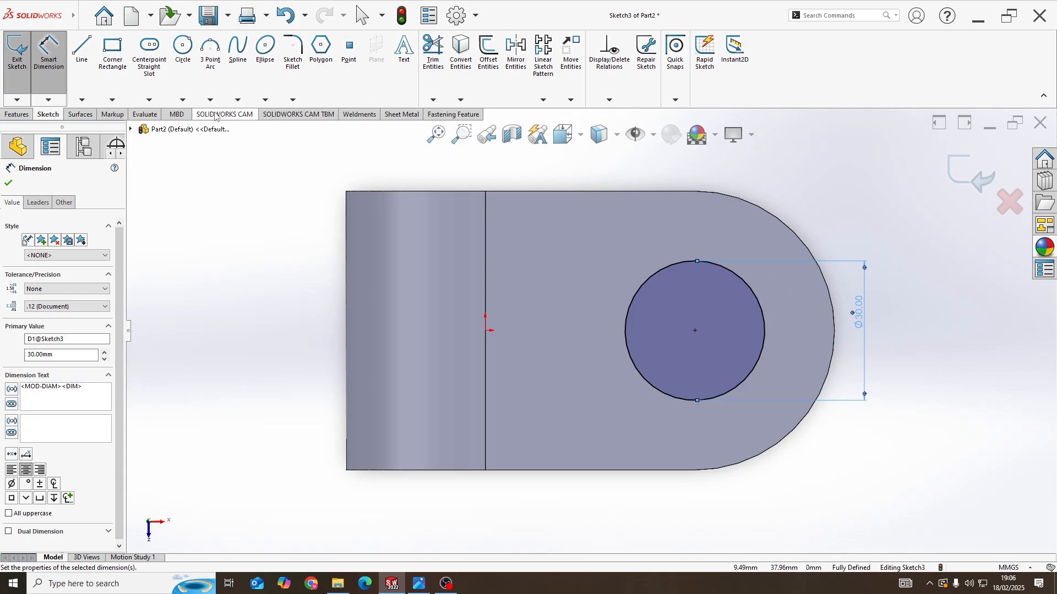
Cut the circle through the arm's rounded end as an Extruded Cut with the Through All end condition
click(13, 115)
click(175, 52)
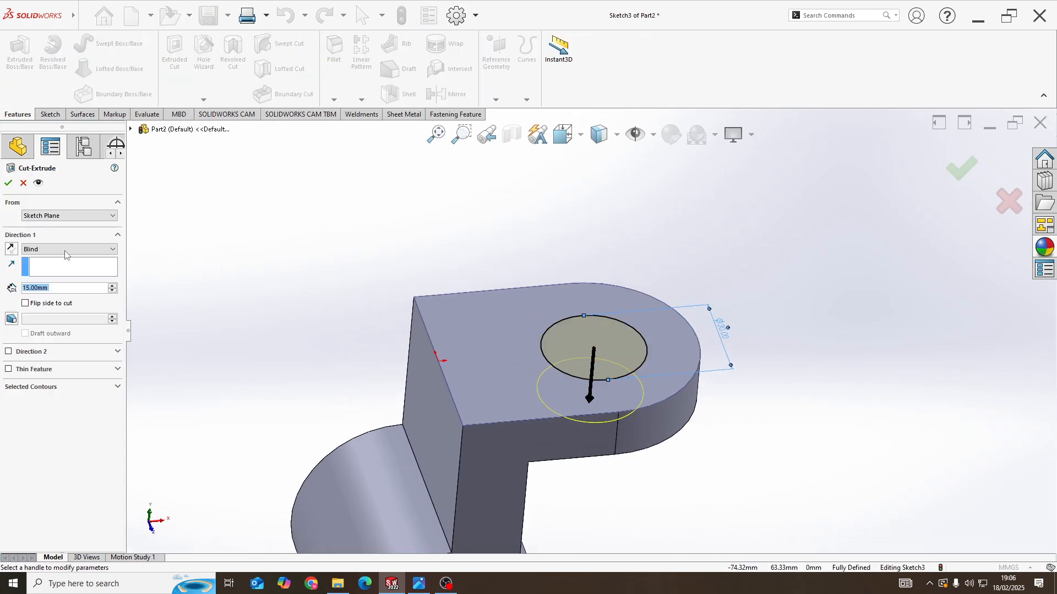
click(61, 254)
click(61, 267)
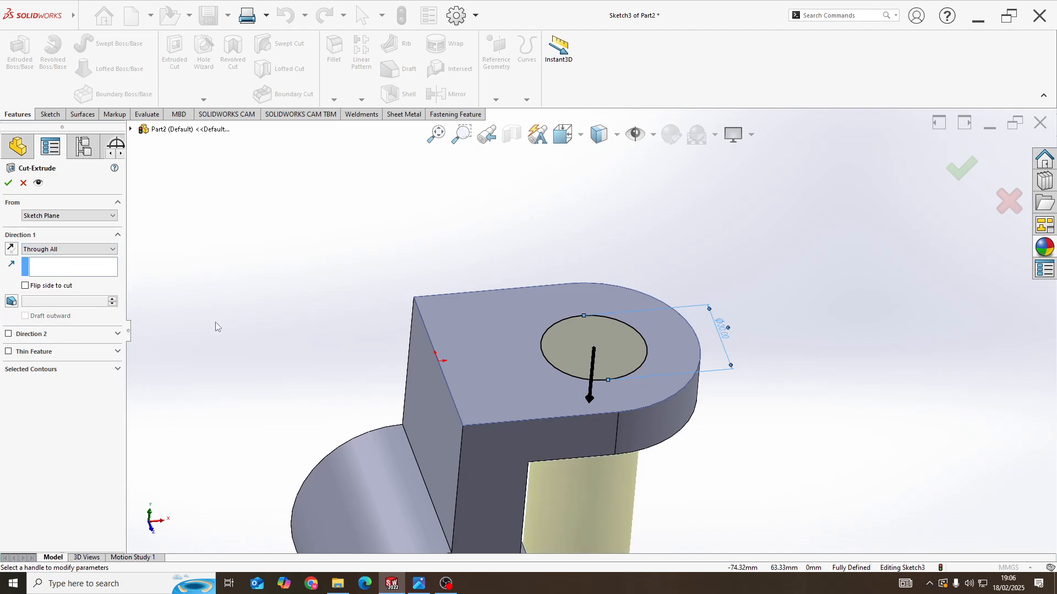
scroll(522, 380, up, 2)
mouse_move(584, 399)
middle_down()
mouse_move(560, 405)
mouse_move(570, 403)
mouse_move(572, 319)
mouse_move(521, 237)
mouse_move(609, 406)
mouse_move(578, 389)
mouse_move(587, 400)
middle_up()
scroll(431, 352, down, 1)
click(8, 183)
Check the reference image and start a sketch on the upright's flat face beneath the side arm
key(alt+Tab)
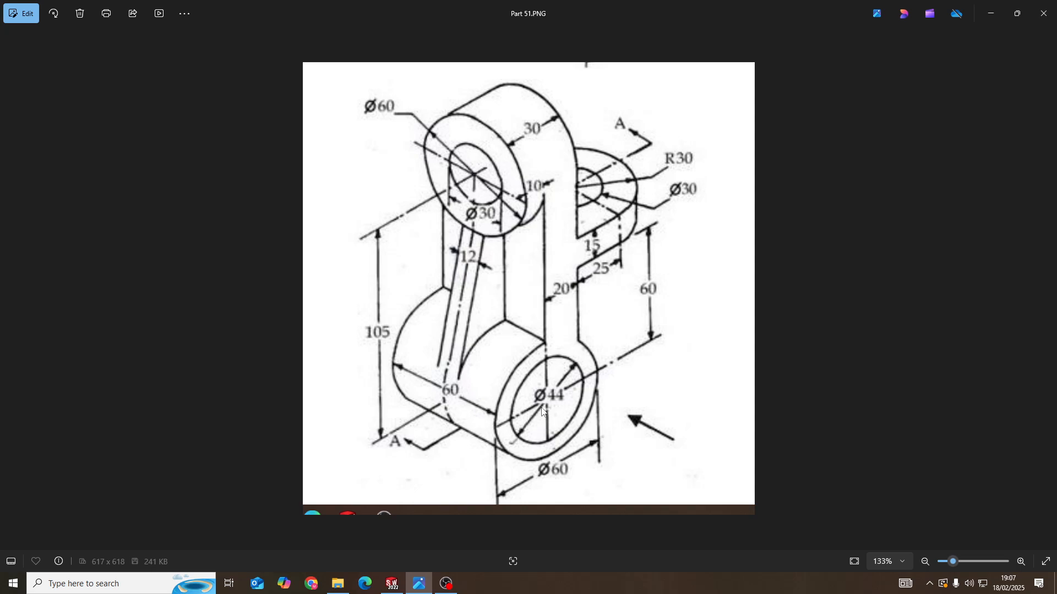
key(alt+Tab)
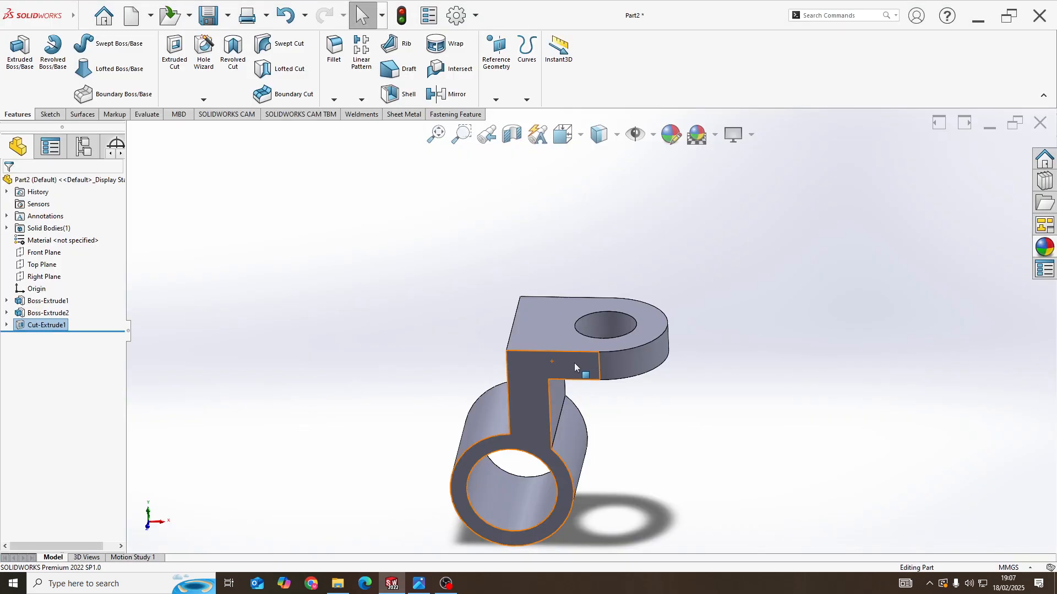
middle_drag(573, 363, 533, 361)
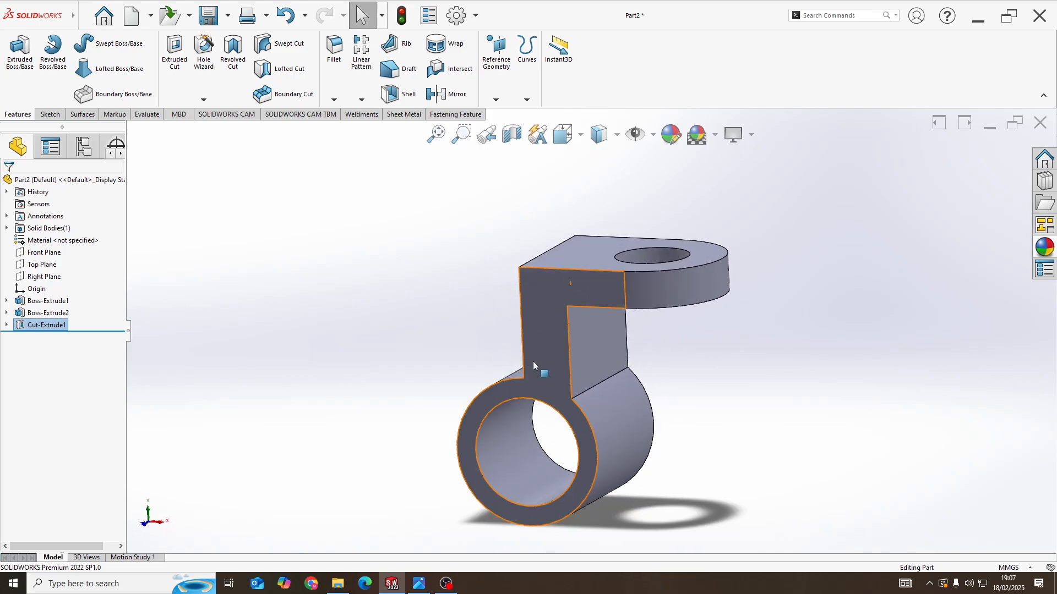
right_click(592, 334)
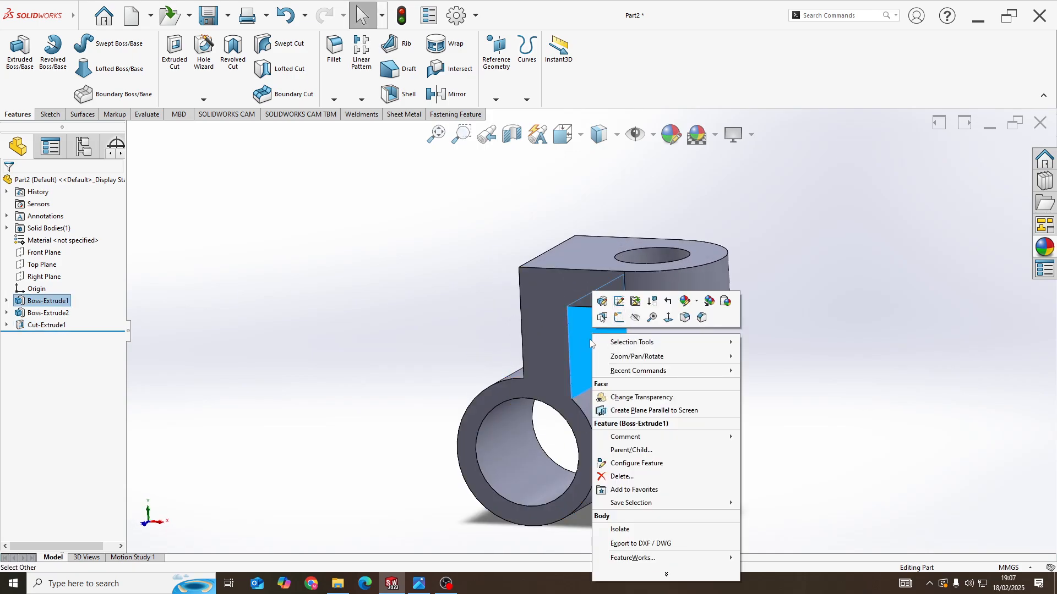
middle_drag(594, 340, 595, 380)
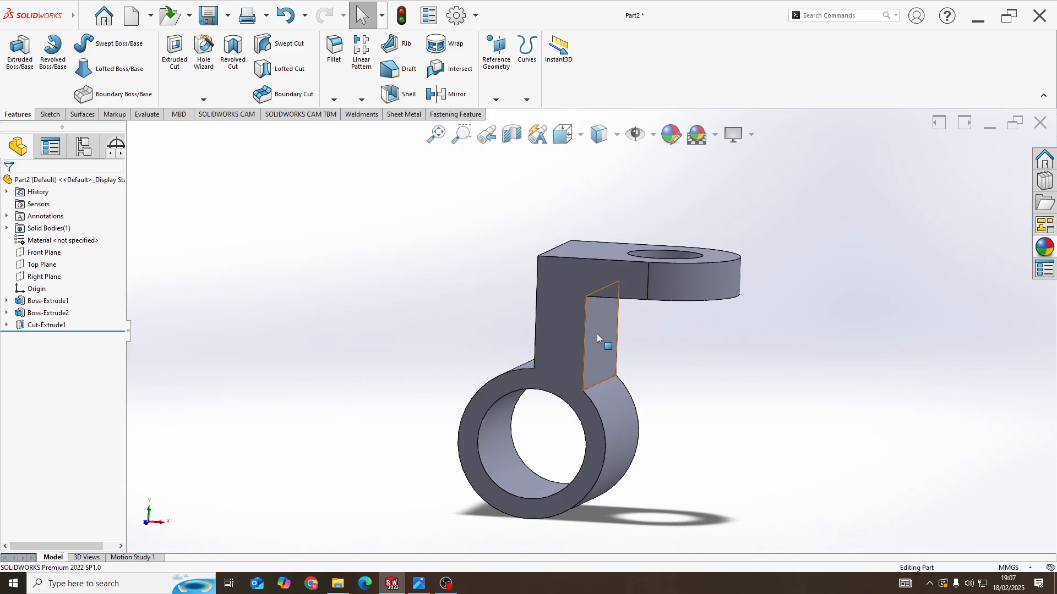
middle_drag(597, 334, 560, 327)
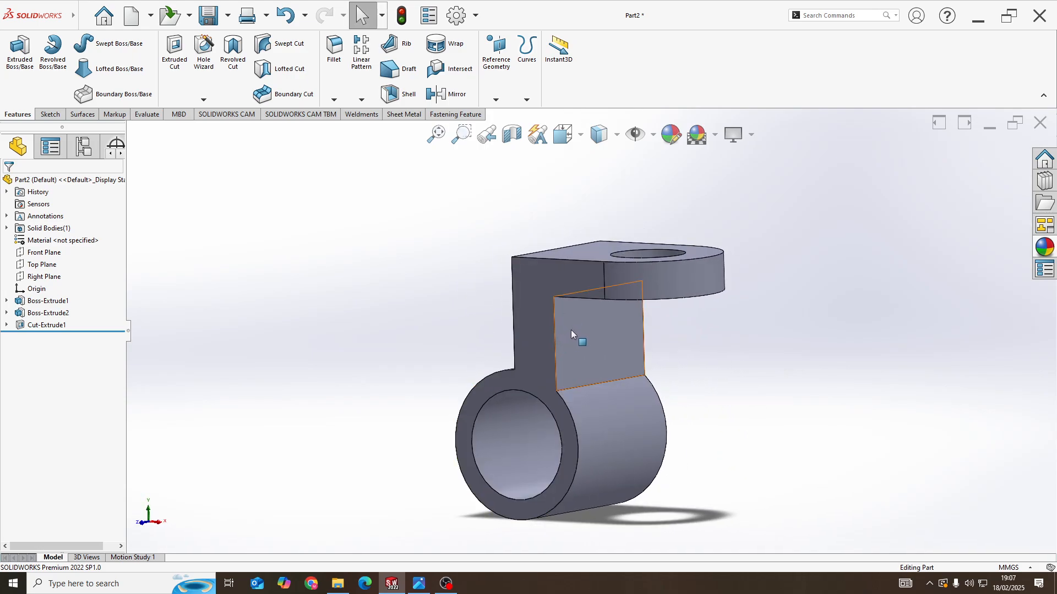
right_click(578, 331)
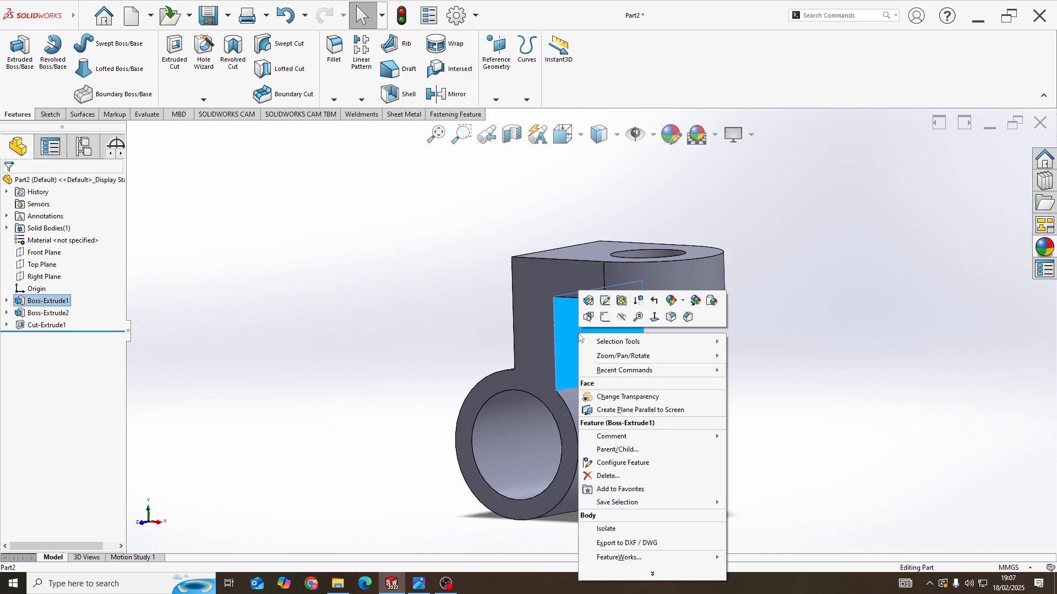
click(605, 319)
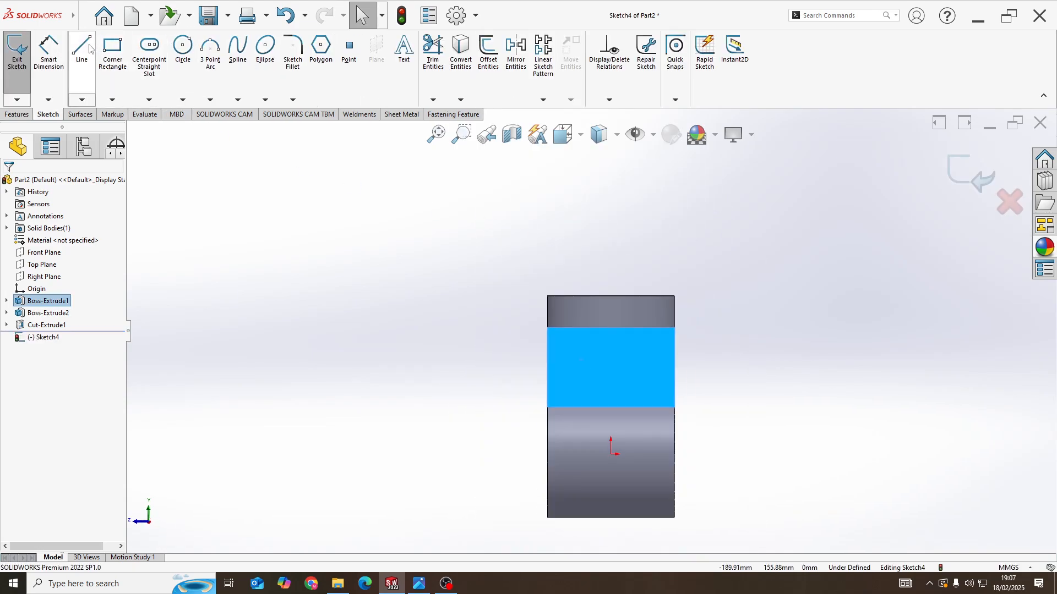
Draw a circle about 53 mm in diameter centred about 115 mm directly above the origin, and check the reference image for its dimensions
click(188, 53)
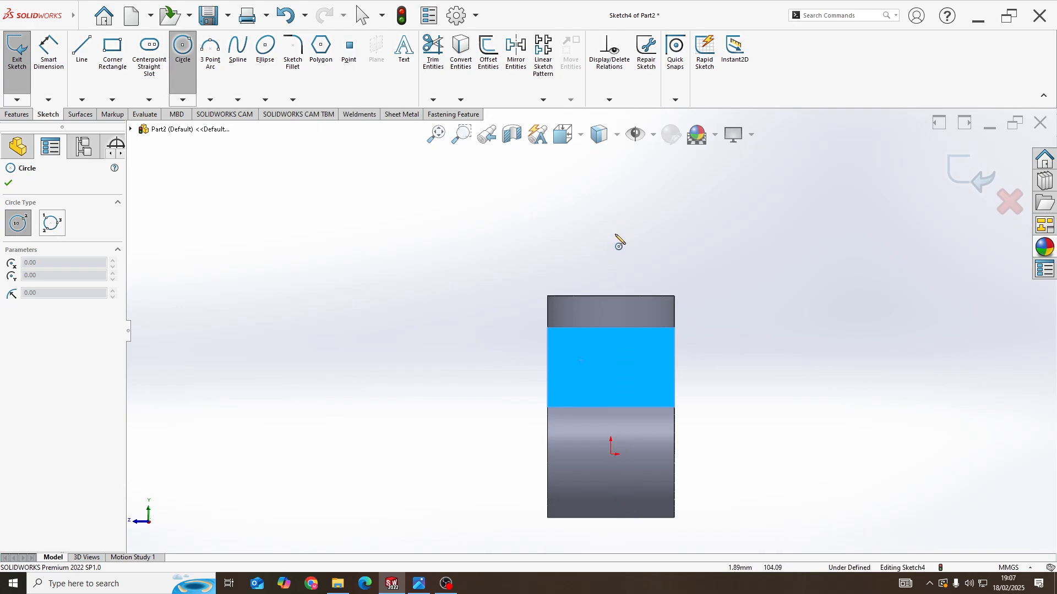
click(611, 213)
click(646, 256)
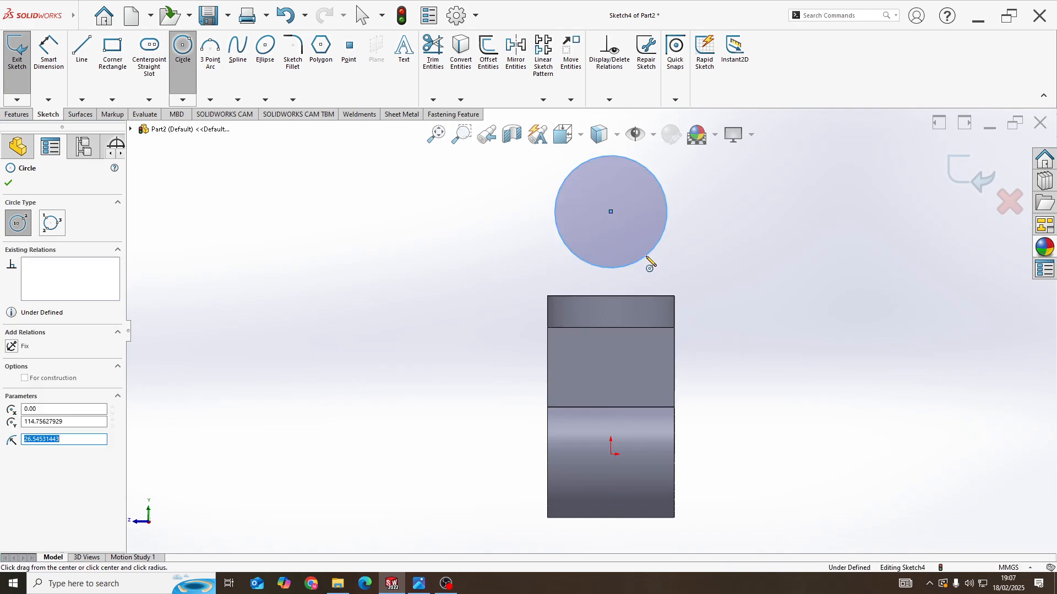
key(alt+Tab)
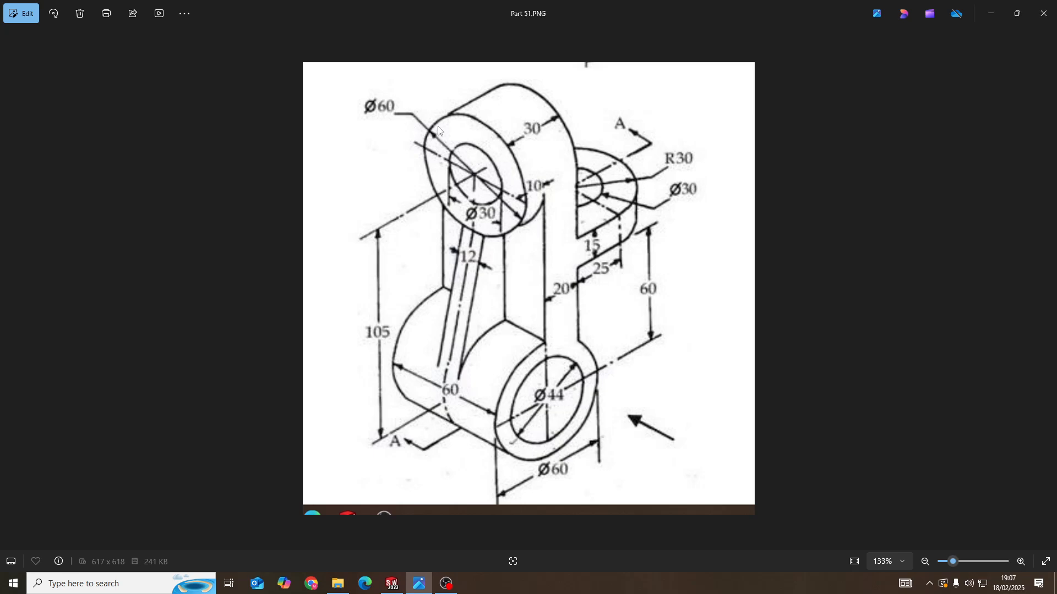
key(alt+Tab)
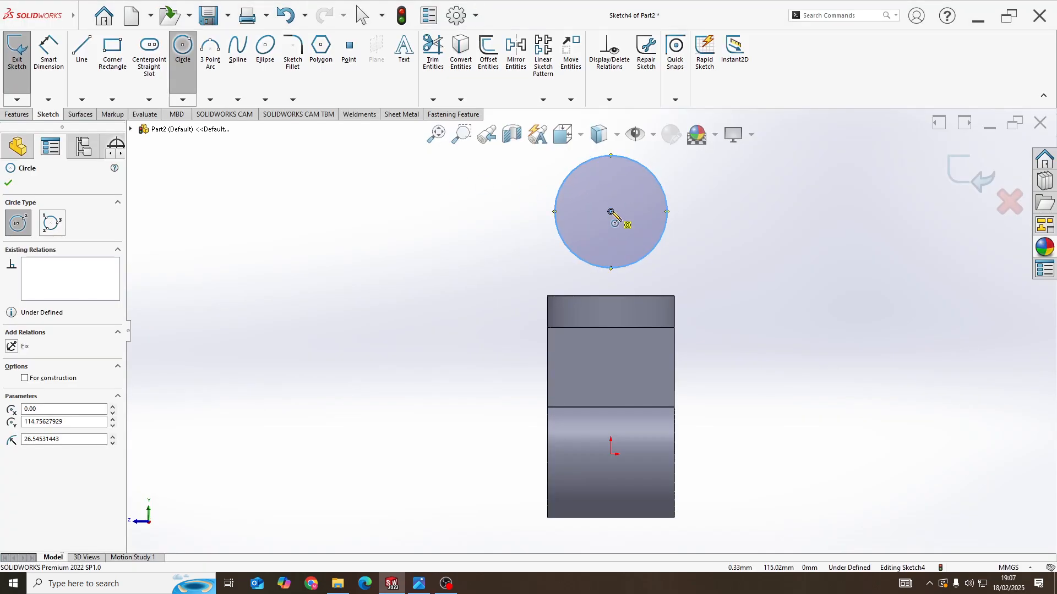
Draw a concentric inner circle about 29 mm in diameter inside the large circle, and check the reference image for the dimensions
click(611, 212)
click(622, 239)
key(alt+Tab)
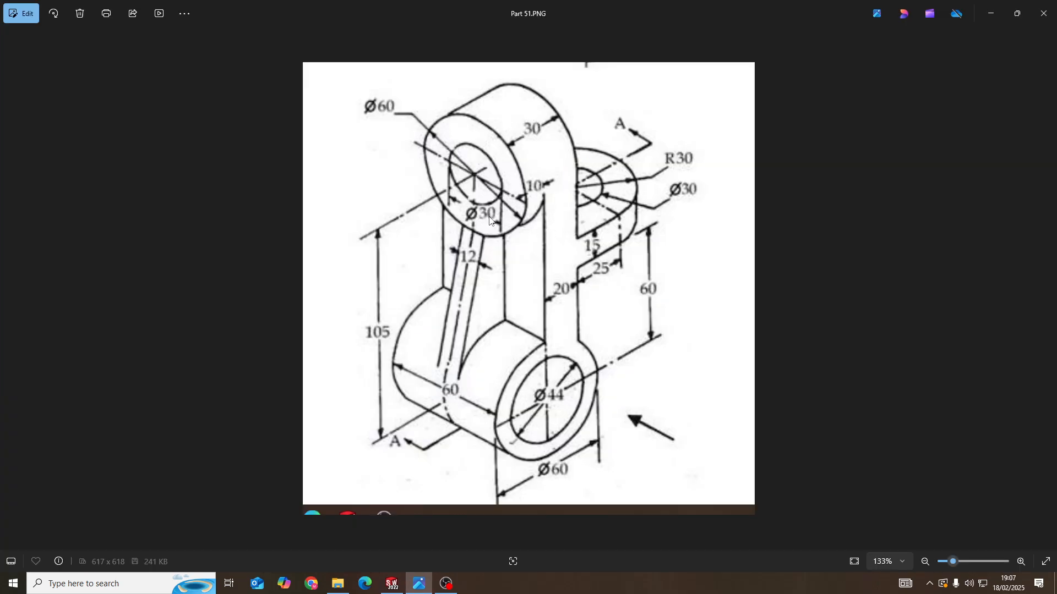
key(alt+Tab)
key(Escape)
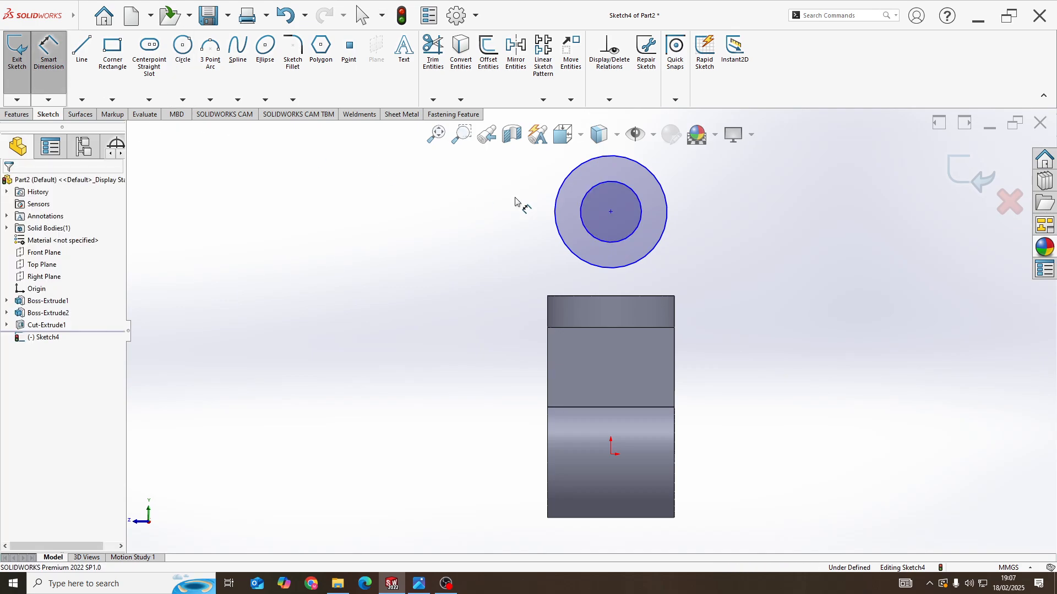
Dimension the outer circle's diameter as 60 mm and the inner circle's diameter as 30 mm
click(627, 217)
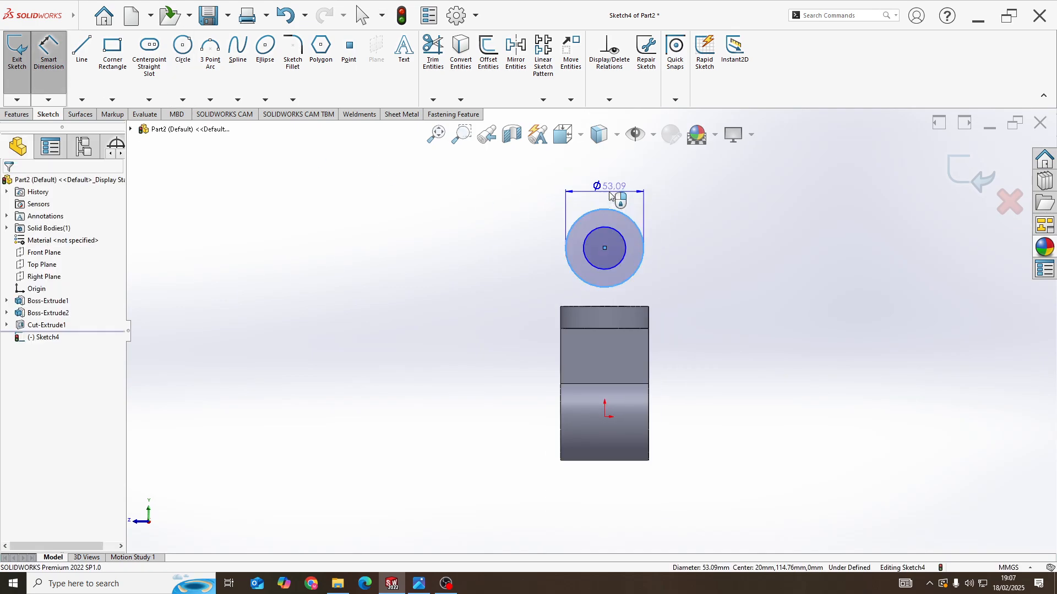
click(623, 188)
text(60)
key(Return)
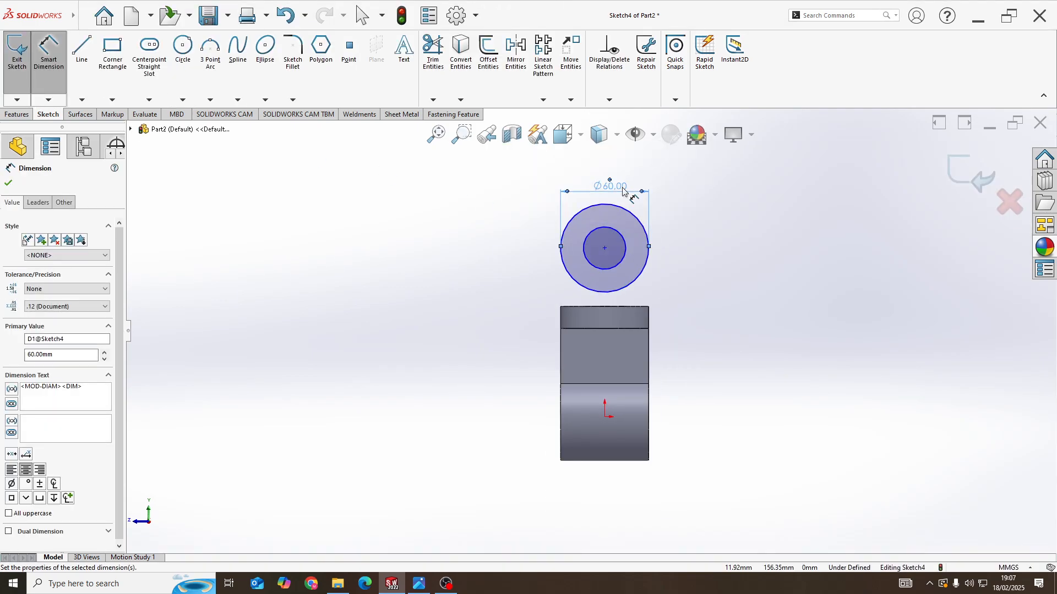
click(620, 245)
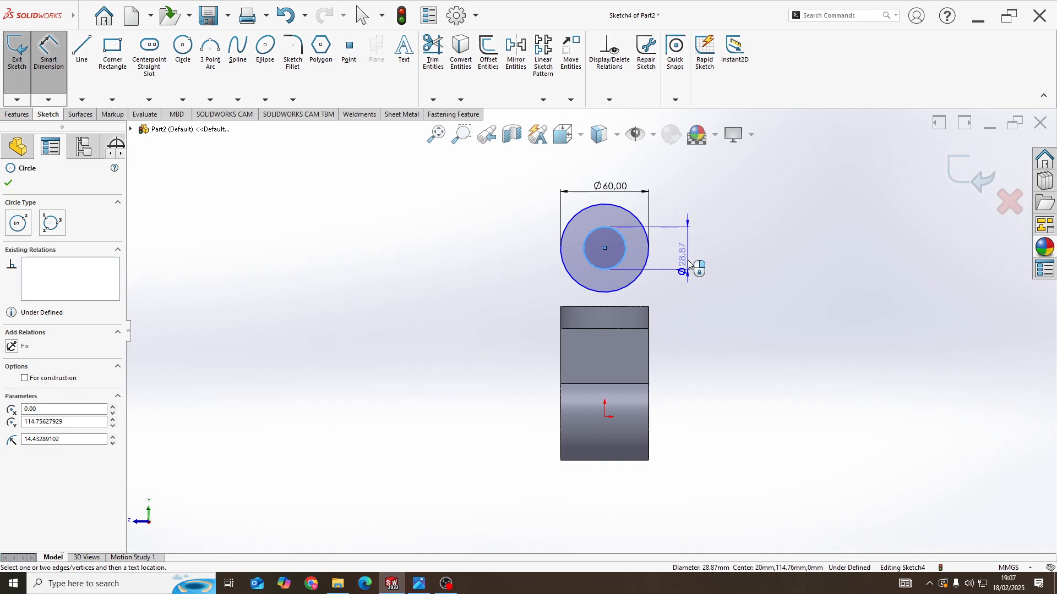
click(689, 262)
text(30)
key(Return)
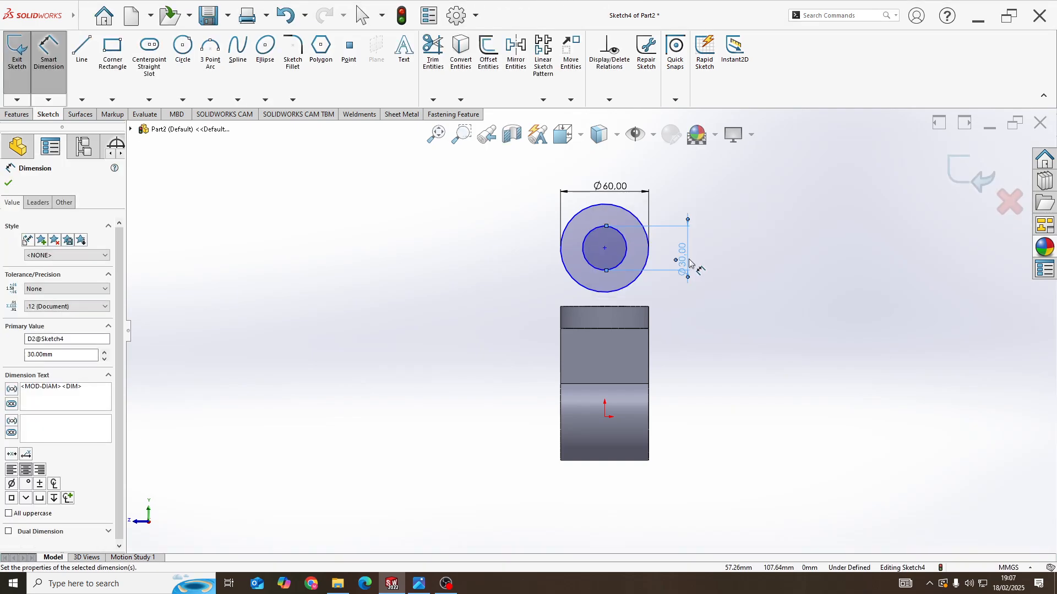
Check the reference image and dimension the vertical distance from the origin to the circles' centre as 105 mm
click(604, 249)
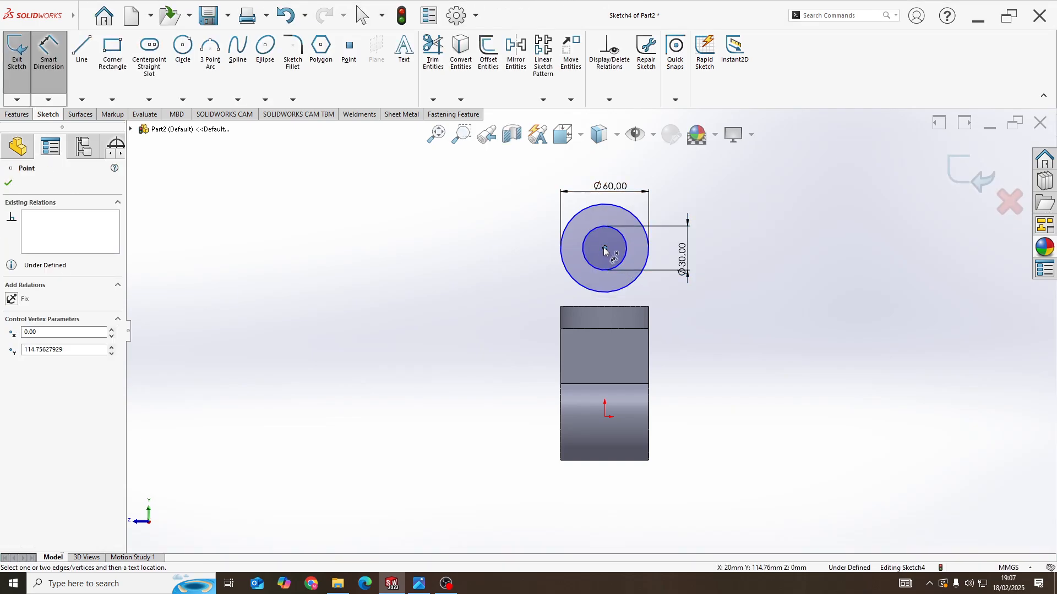
click(607, 420)
click(484, 375)
key(alt+Tab)
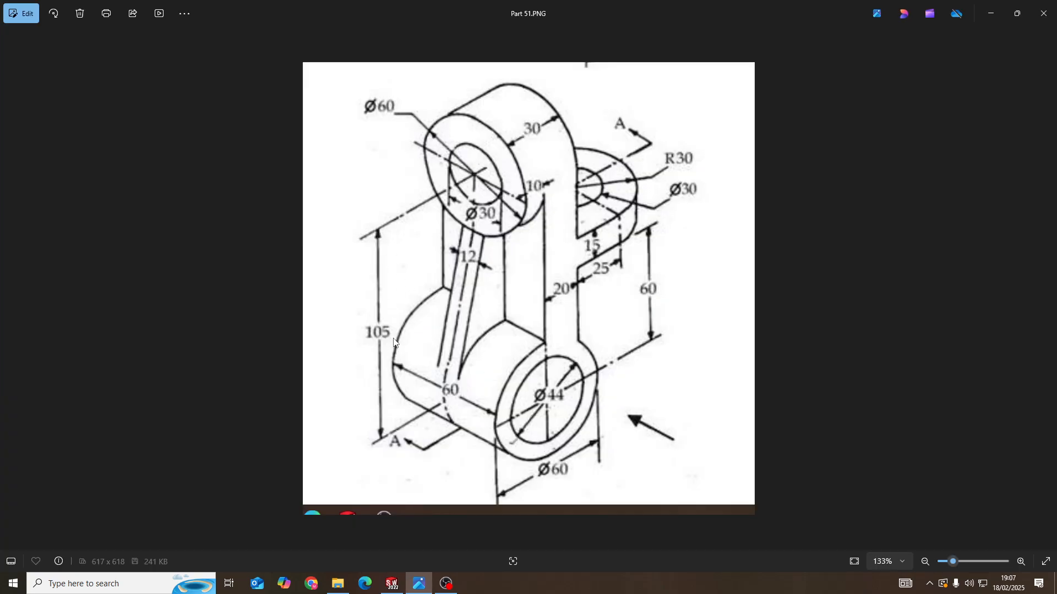
key(alt+Tab)
text(1)
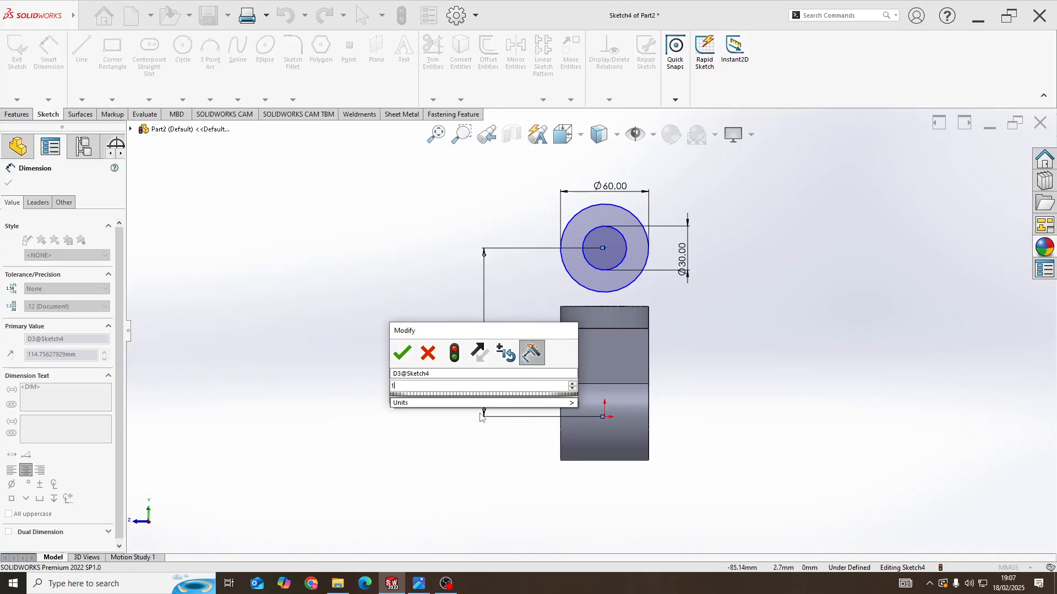
text(05)
key(Return)
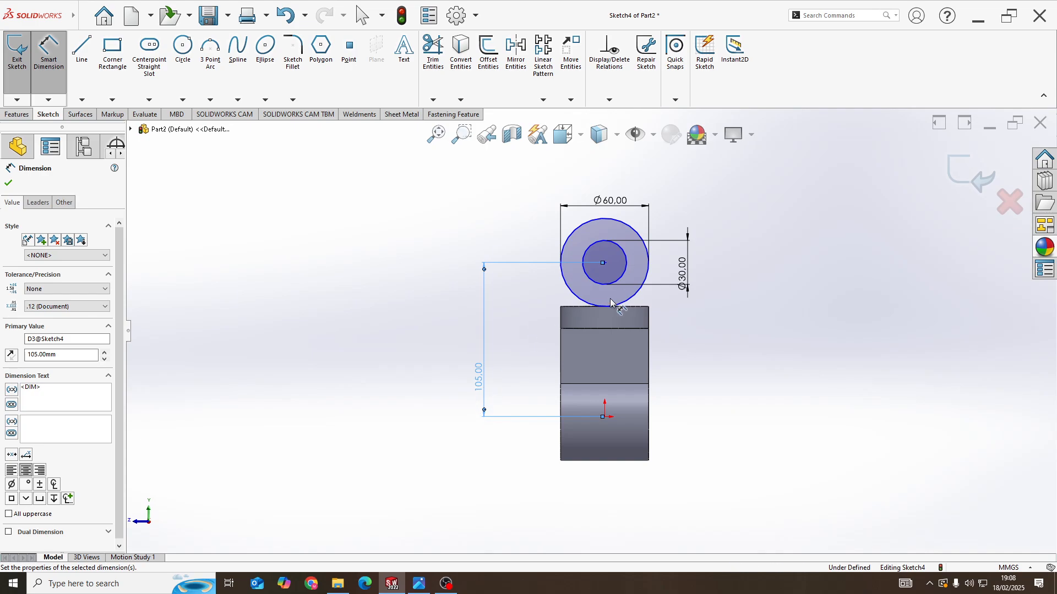
Draw three connected lines from the outer circle's left quadrant down to the body's top corner, along the top edge, and up to the right quadrant
click(82, 52)
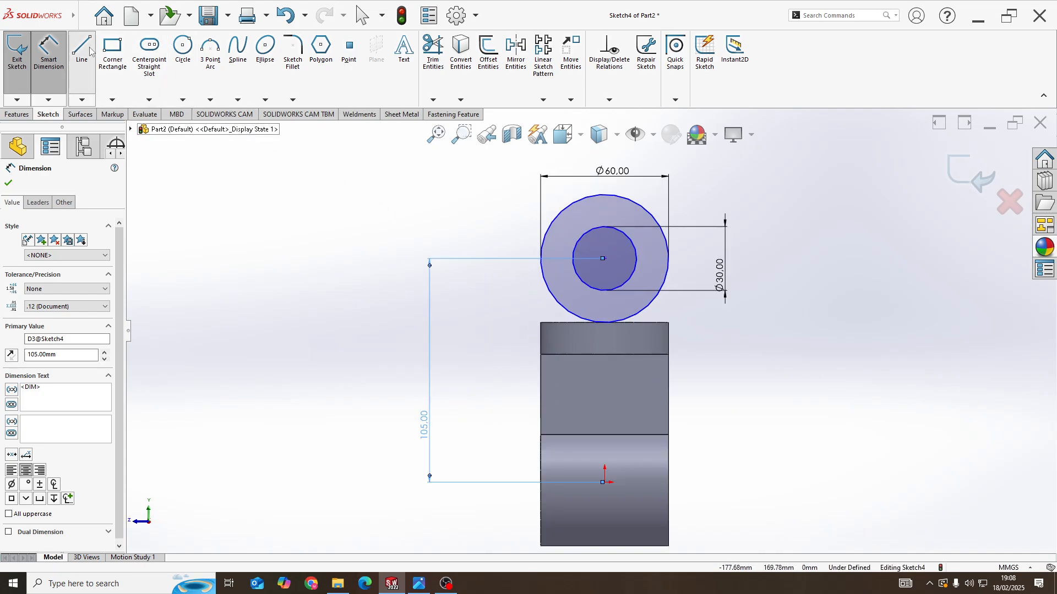
click(541, 259)
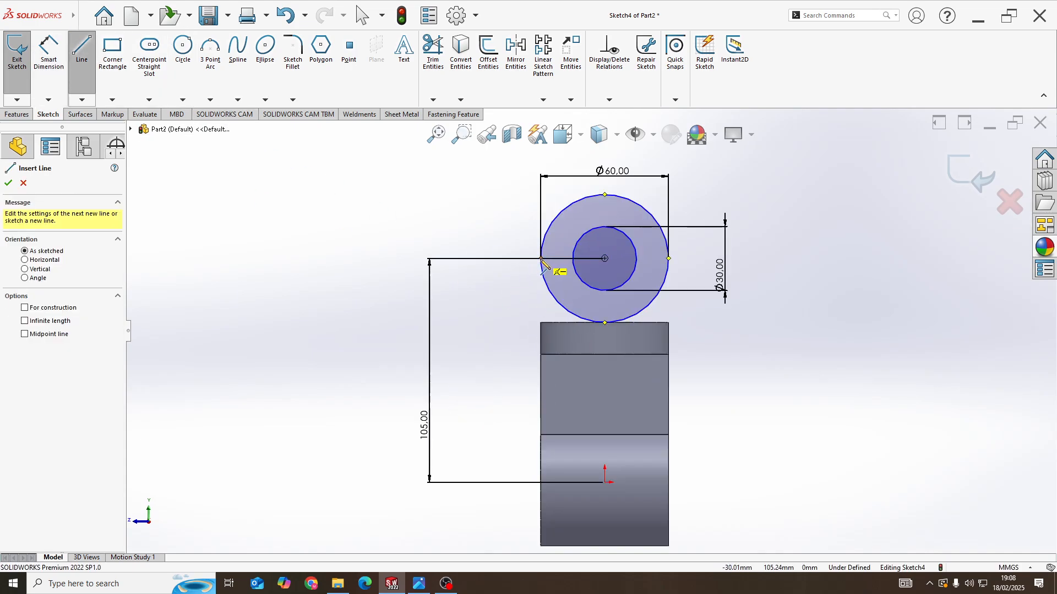
click(541, 323)
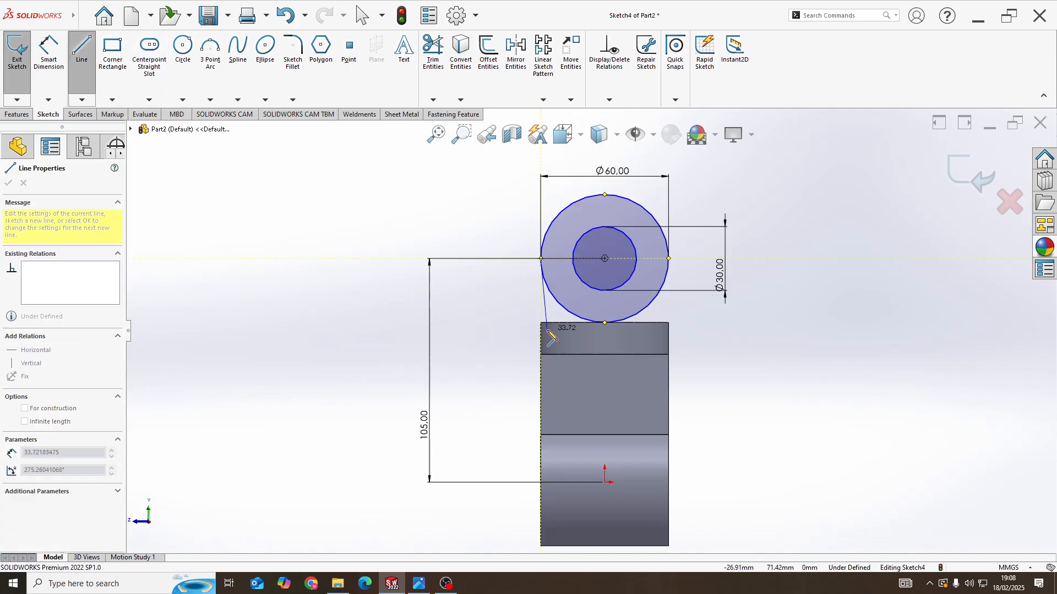
click(668, 323)
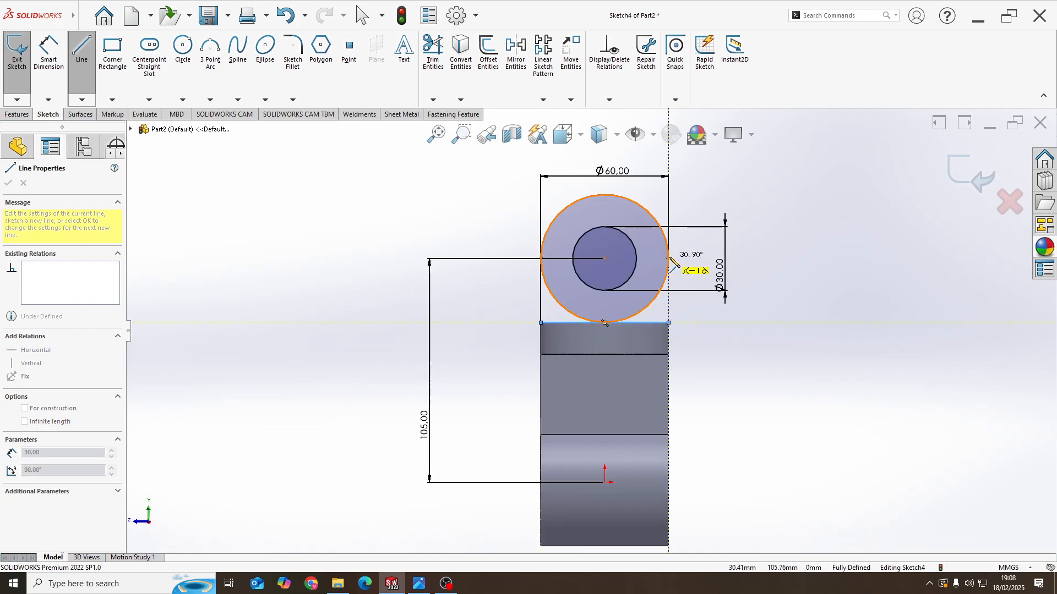
click(669, 259)
key(Return)
key(Escape)
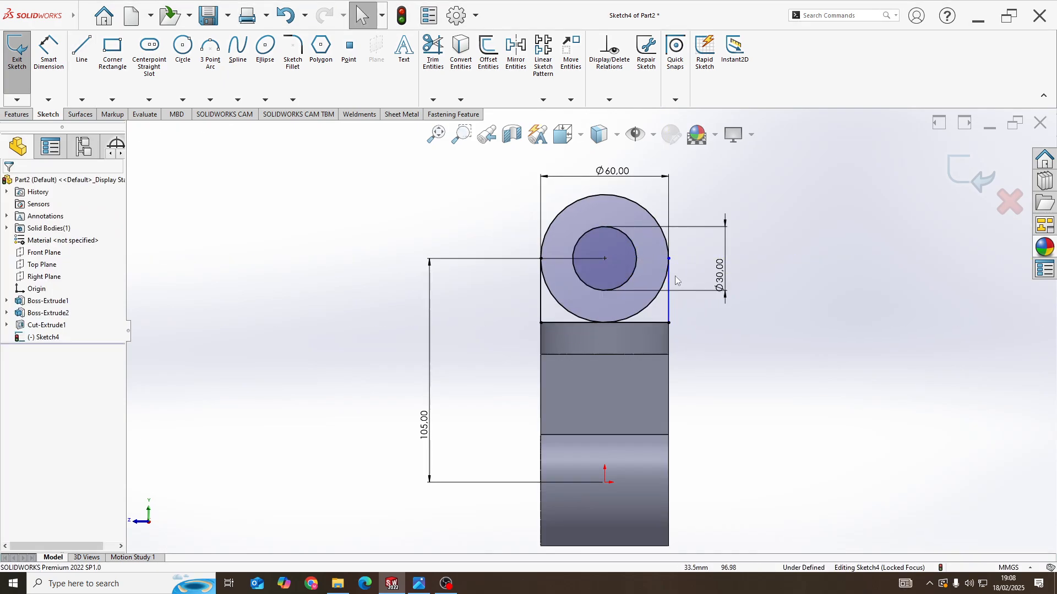
Make the right-hand vertical line tangent to the outer circle
click(669, 281)
ctrl+click(664, 236)
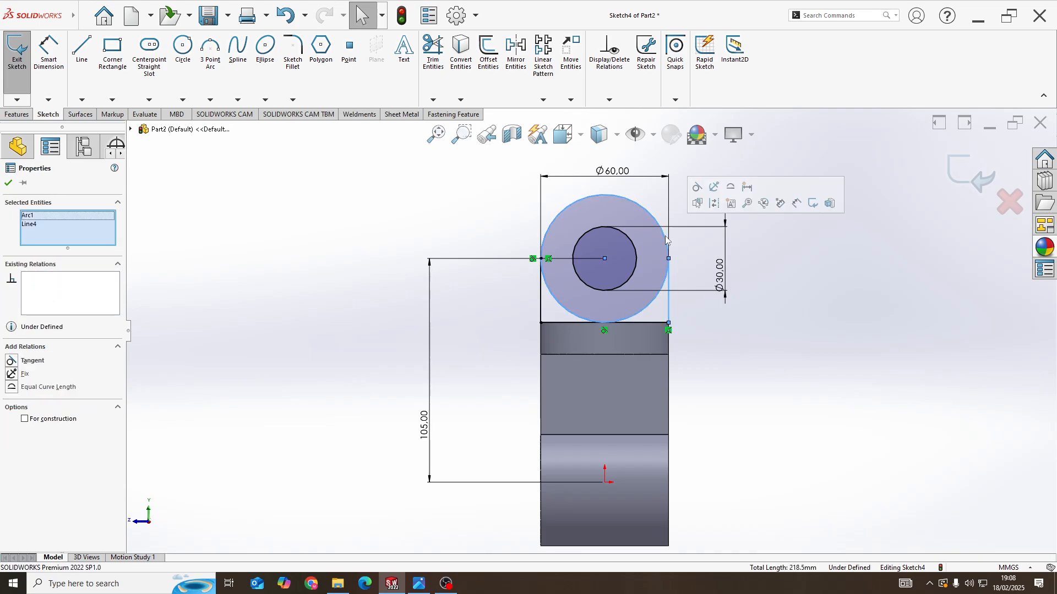
click(697, 186)
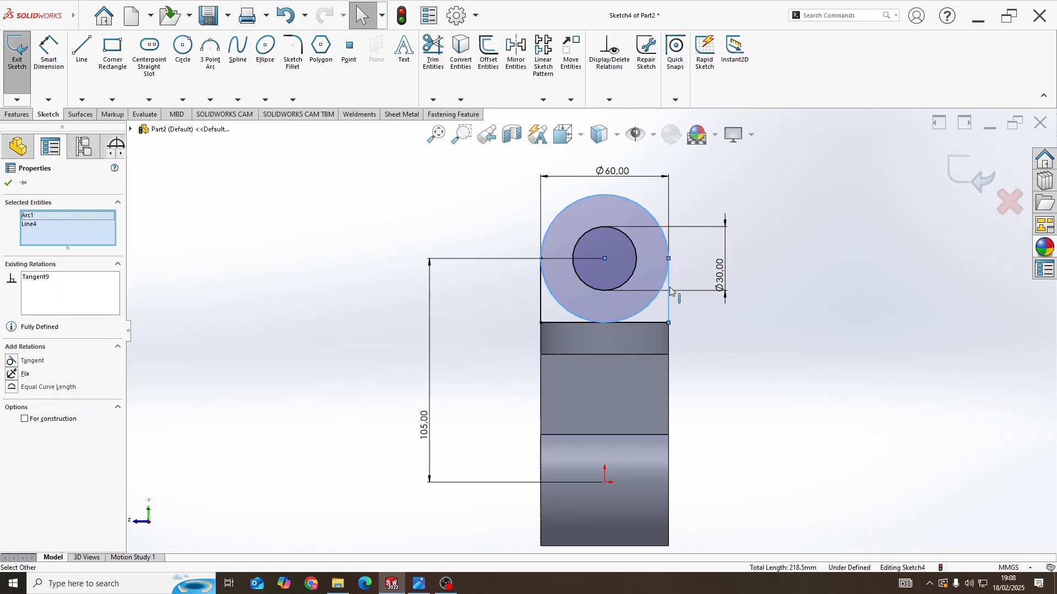
click(523, 299)
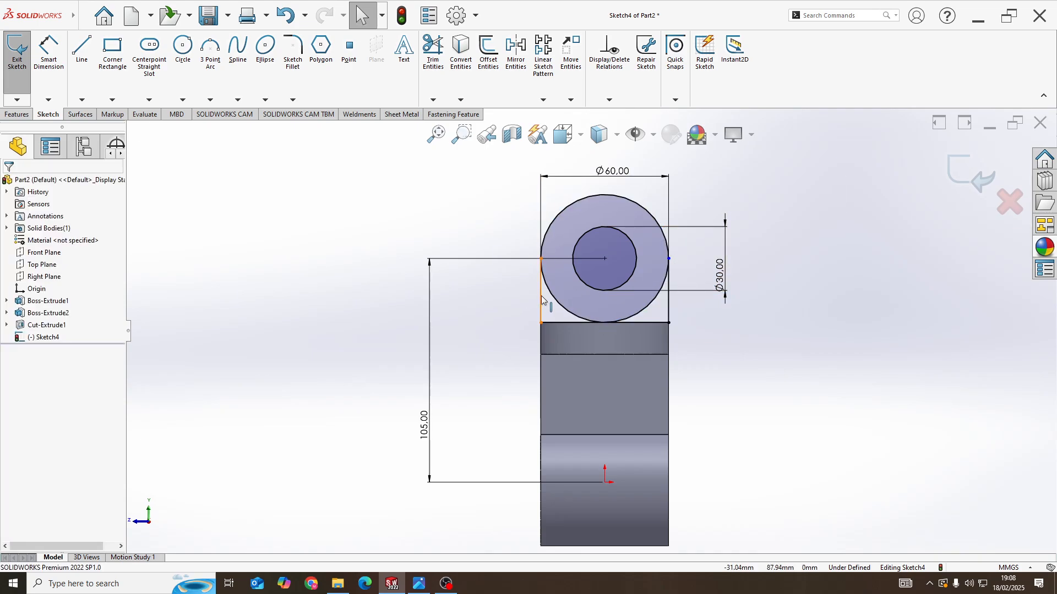
Check the existing relations between the left-hand vertical line and the outer circle for tangency
click(542, 303)
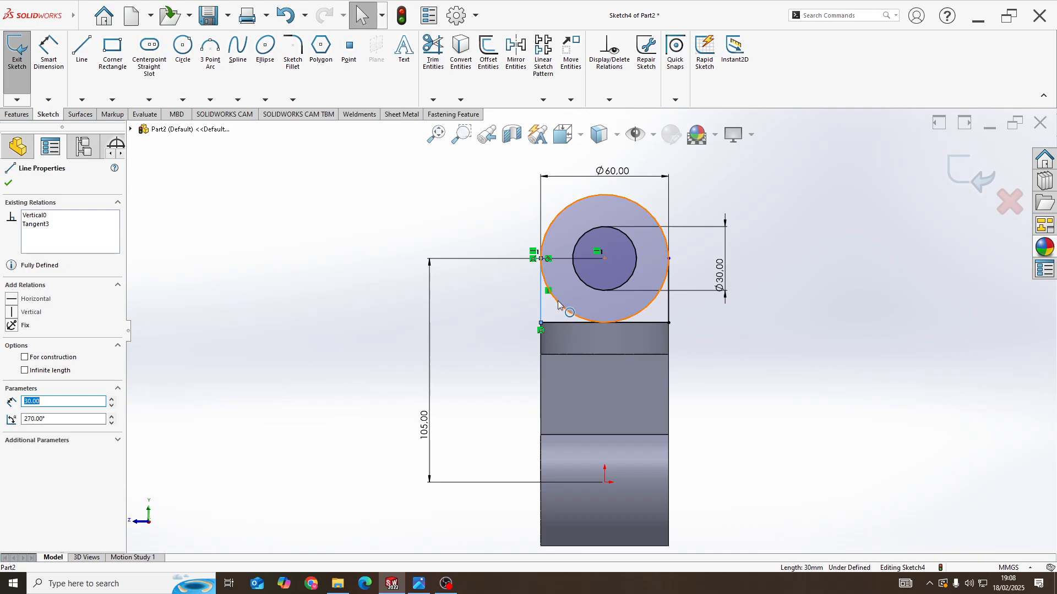
ctrl+click(558, 304)
click(519, 300)
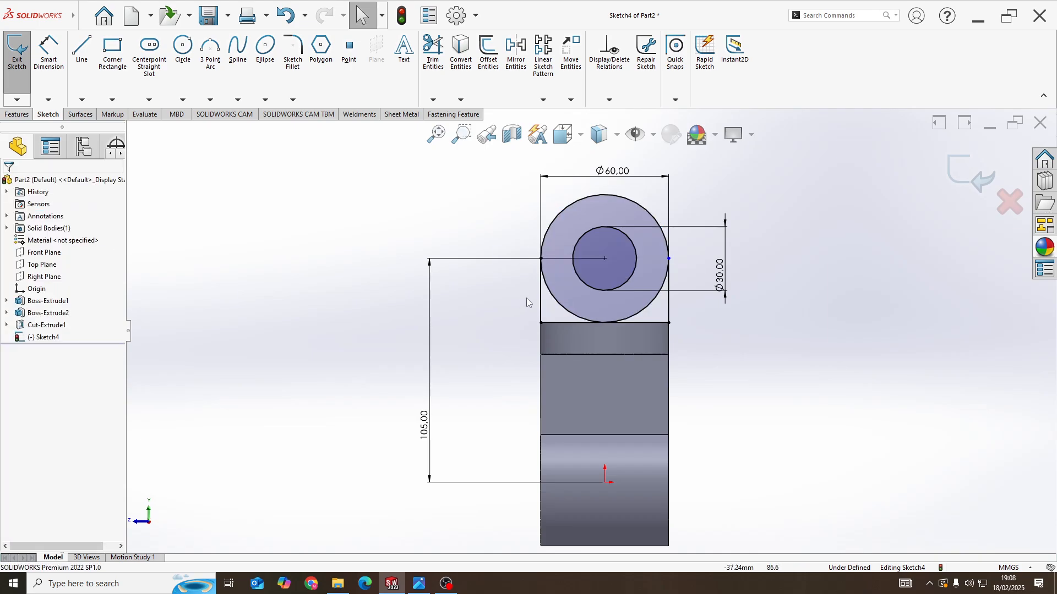
click(542, 301)
ctrl+click(555, 300)
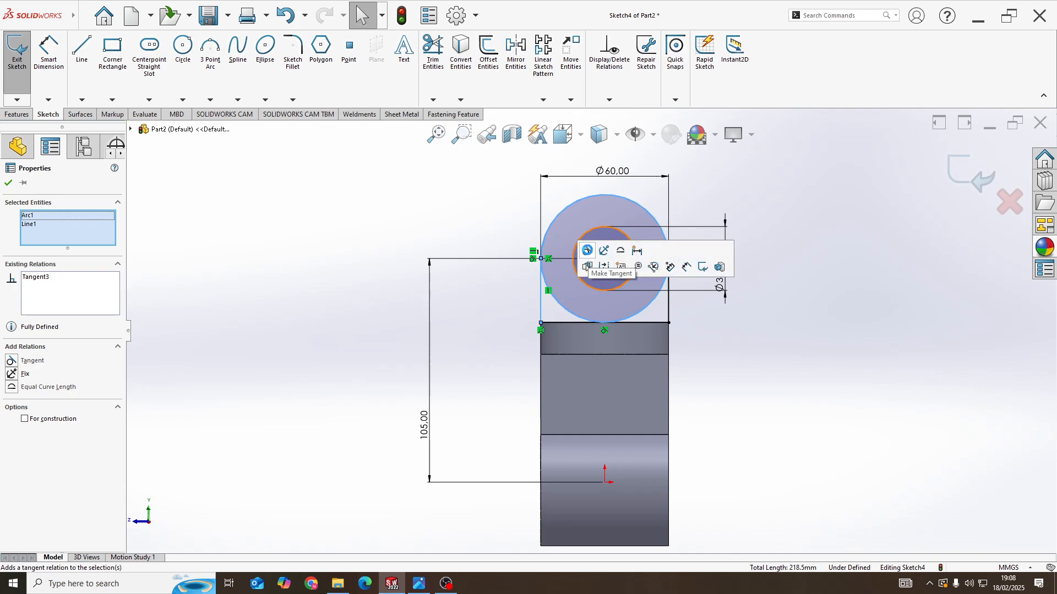
click(475, 305)
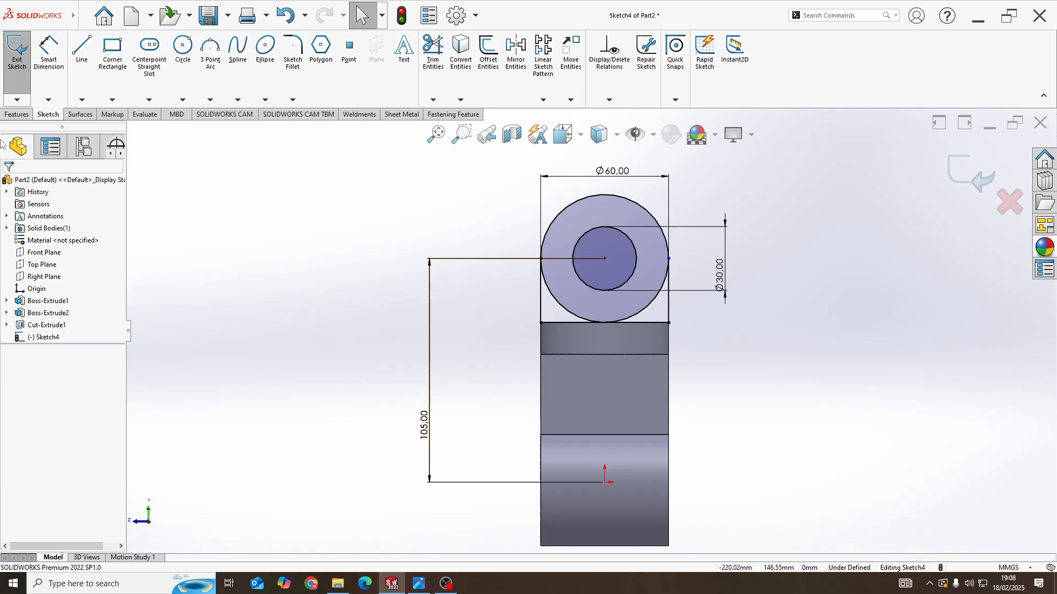
Start an Extruded Boss from the sketch, selecting the two corner regions beneath the outer circle as contours
click(18, 115)
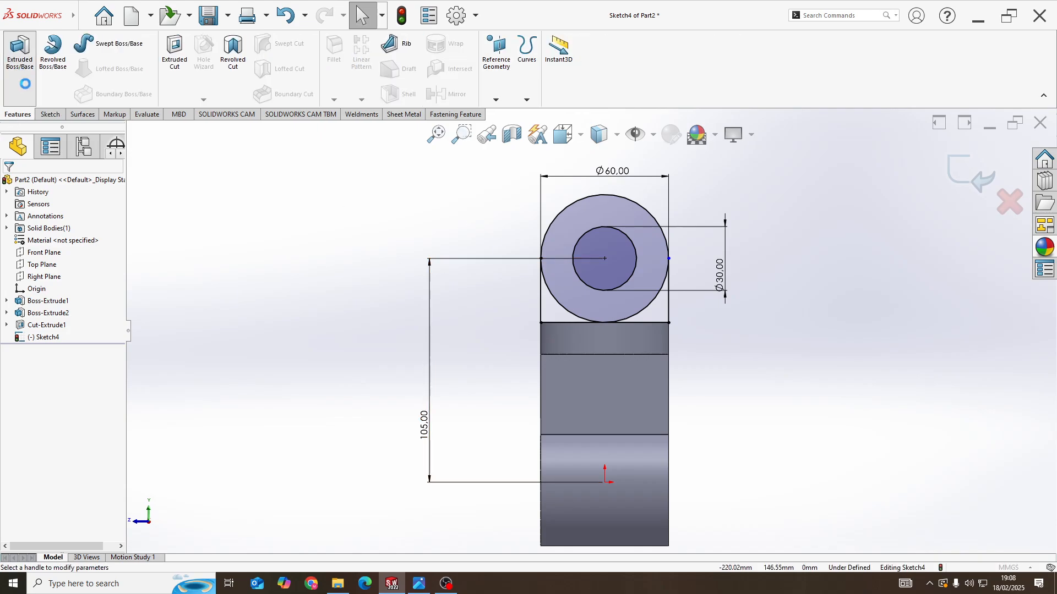
click(21, 72)
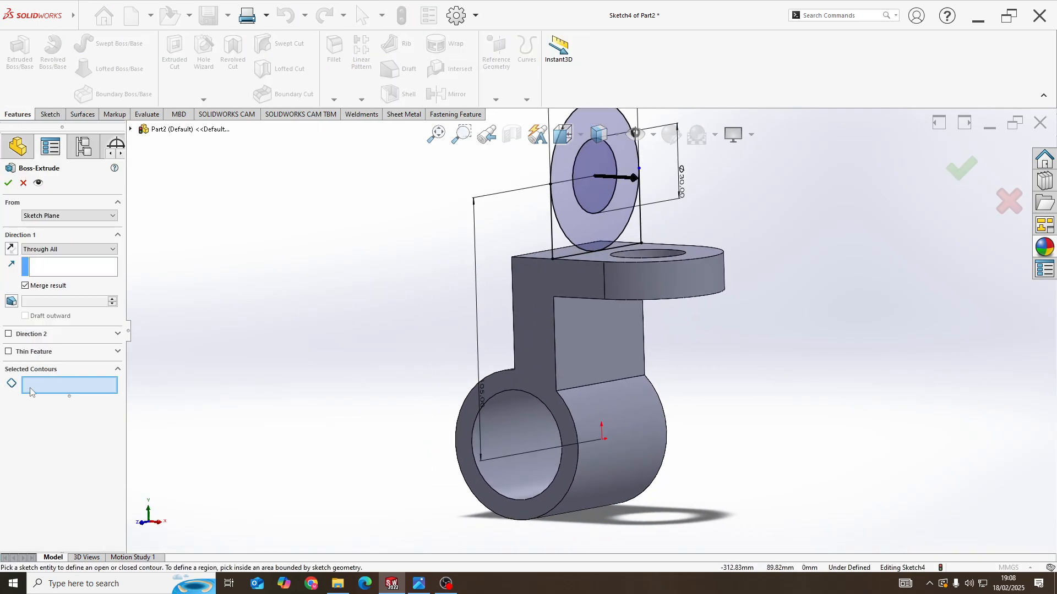
scroll(561, 211, up, 4)
click(554, 273)
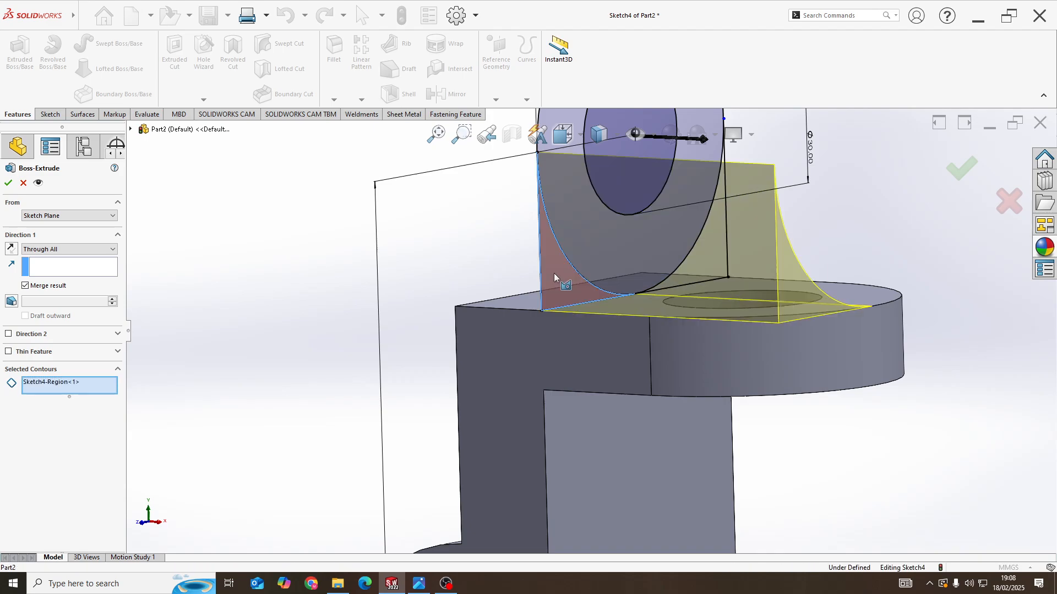
click(667, 256)
middle_drag(719, 258, 573, 298)
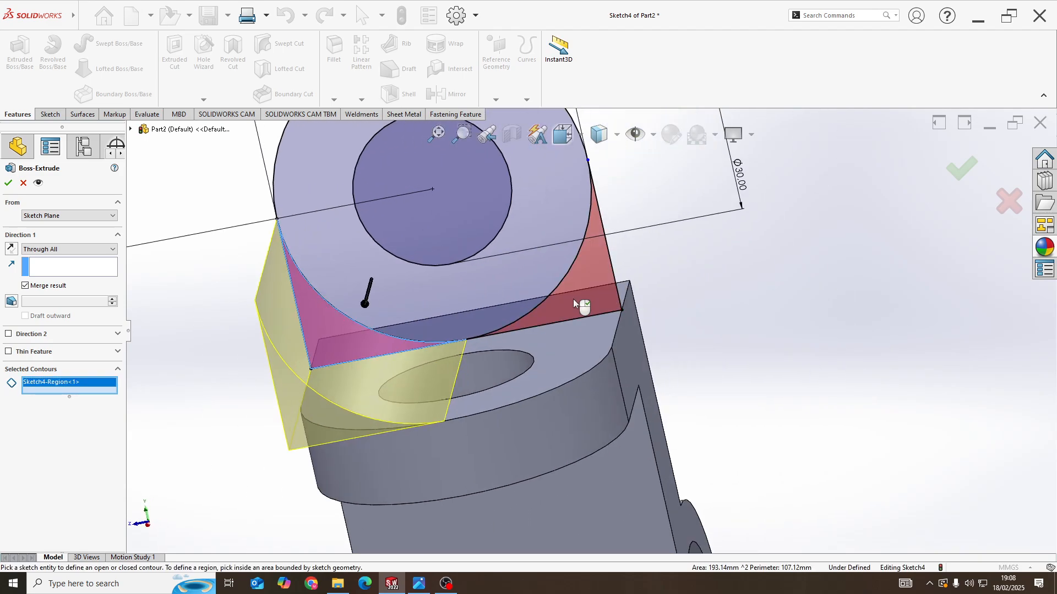
middle_drag(498, 300, 597, 332)
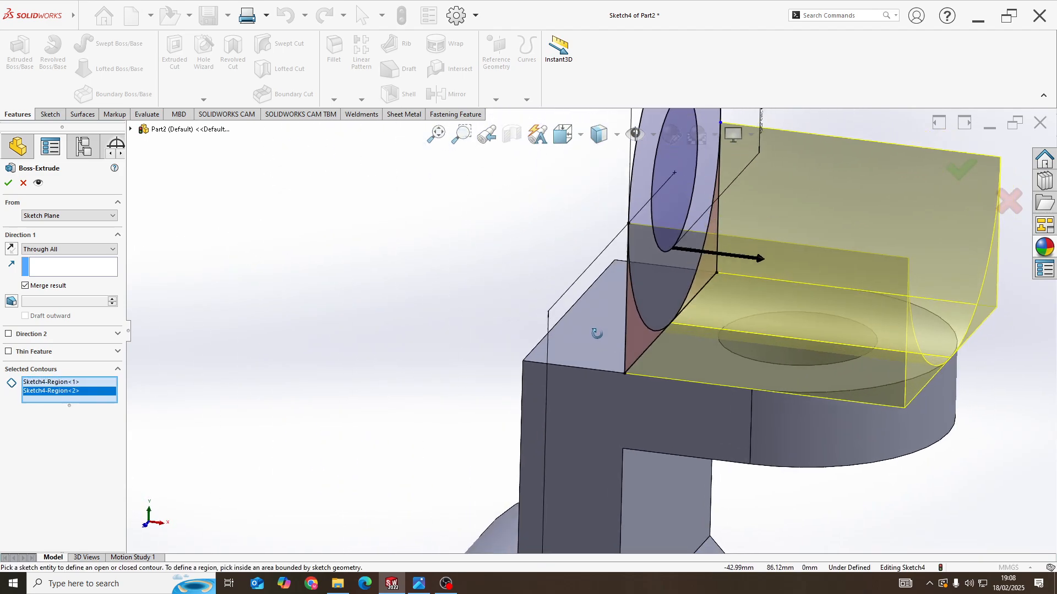
scroll(596, 332, up, 4)
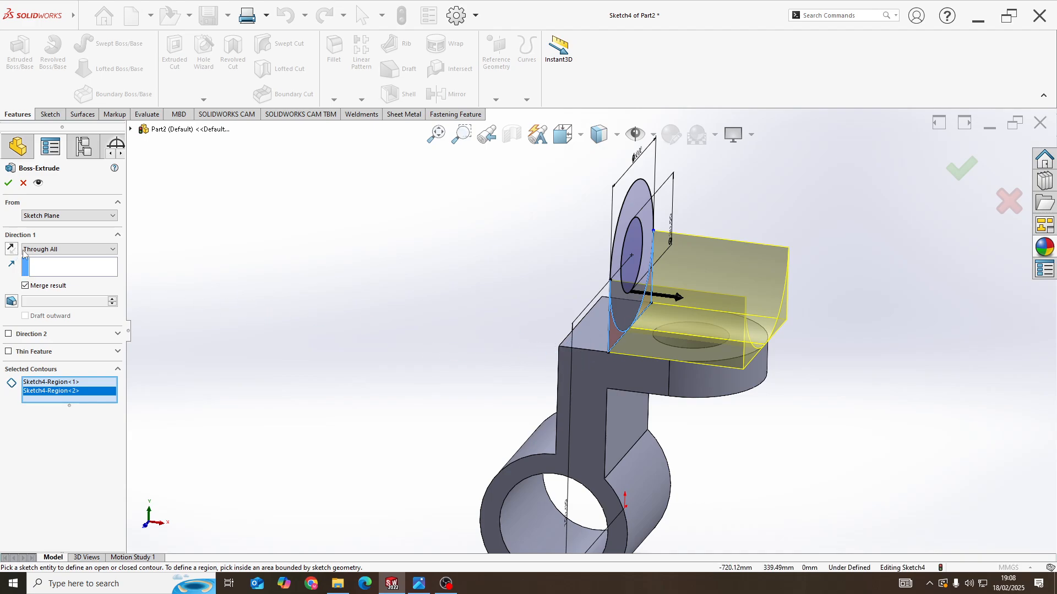
Check the reference image and extrude the two corner regions as Blind, 20 mm deep, in the reversed direction over the upright
click(49, 250)
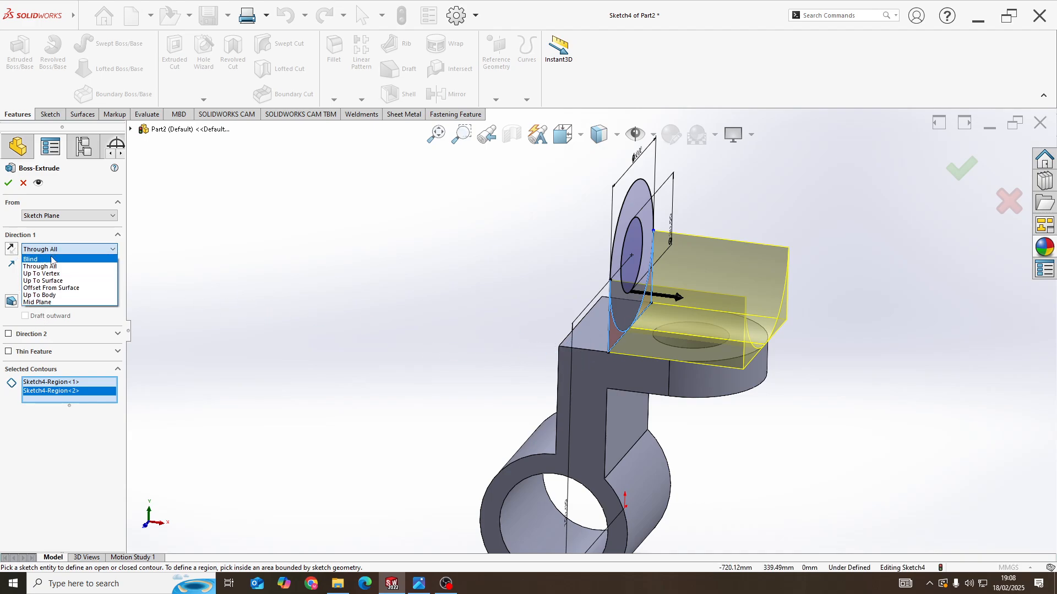
click(52, 259)
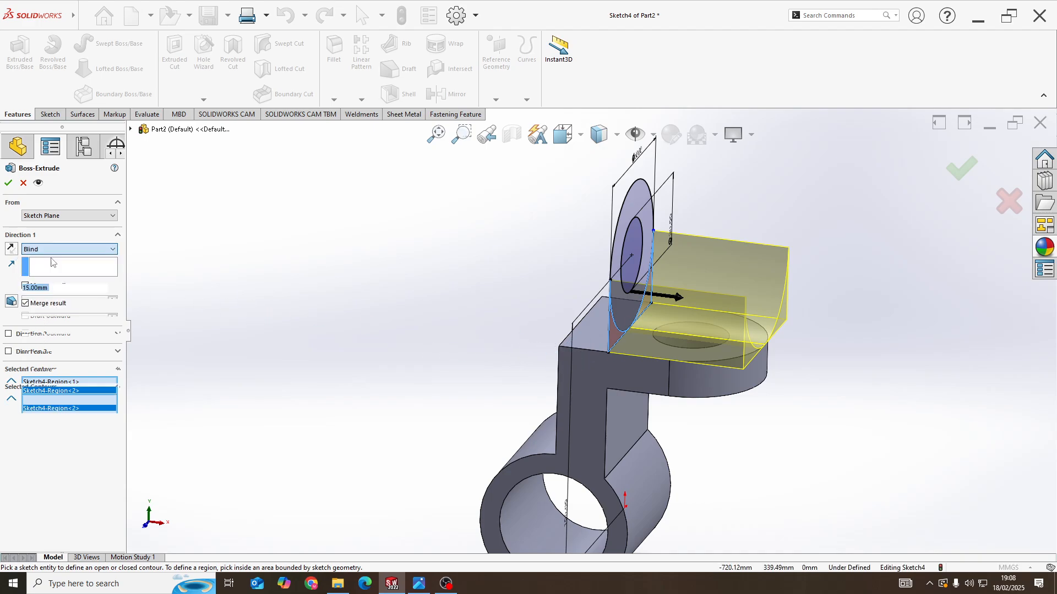
click(10, 249)
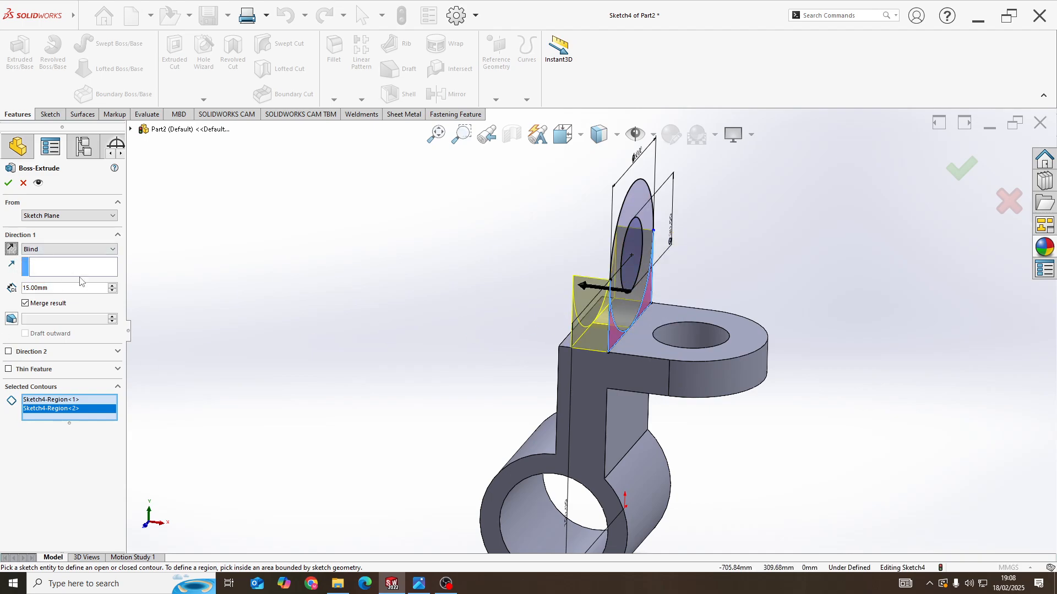
key(alt+Tab)
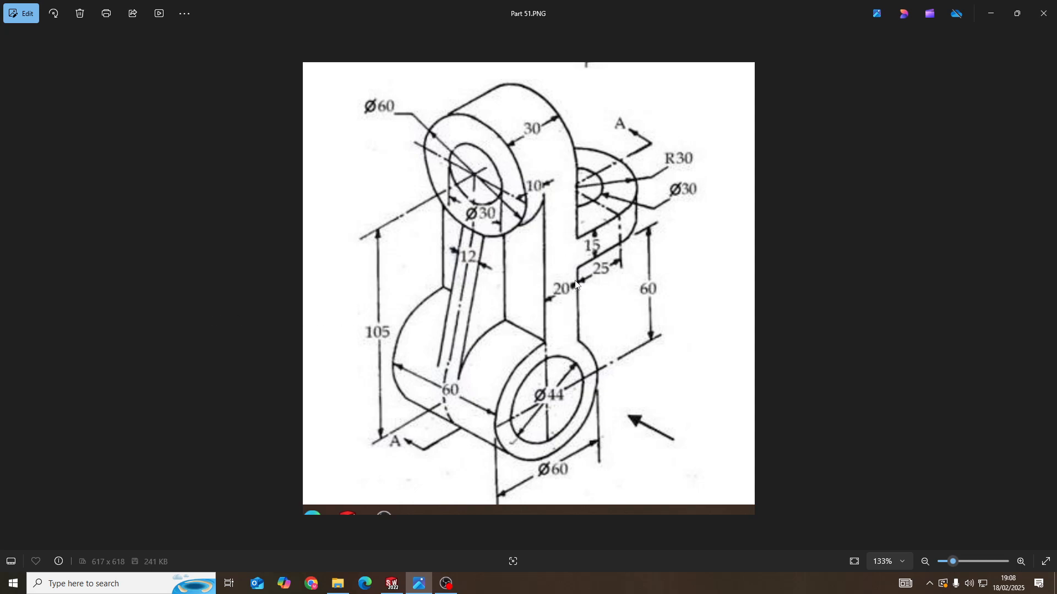
key(alt+Tab)
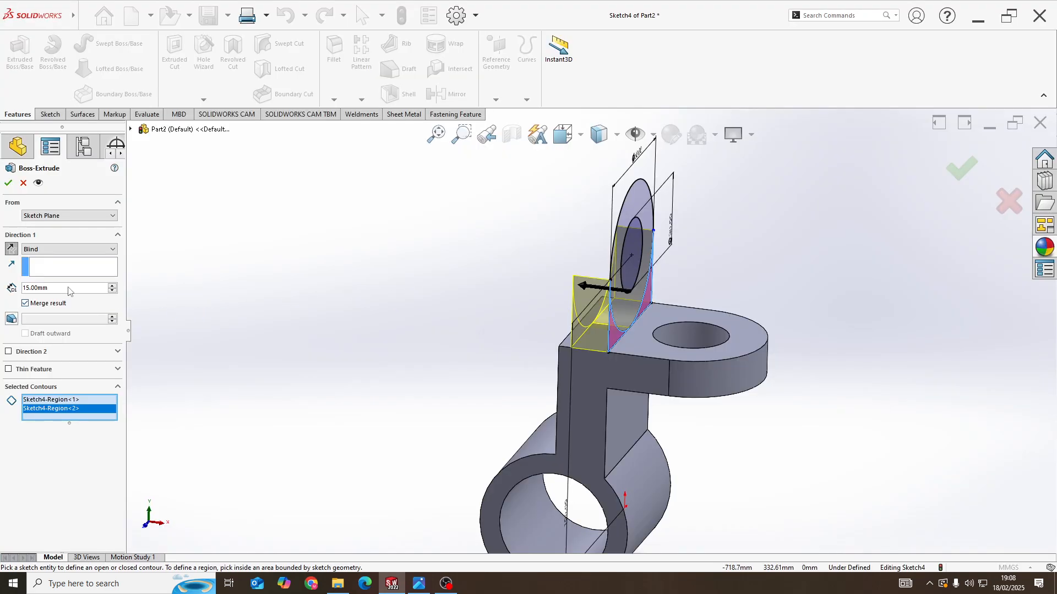
text(20)
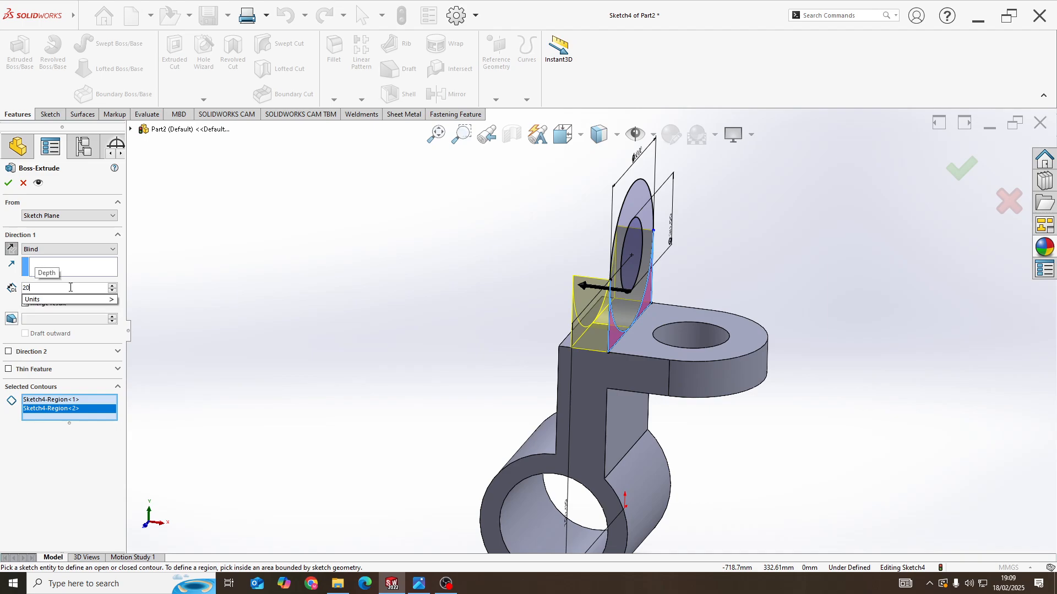
key(Return)
click(8, 183)
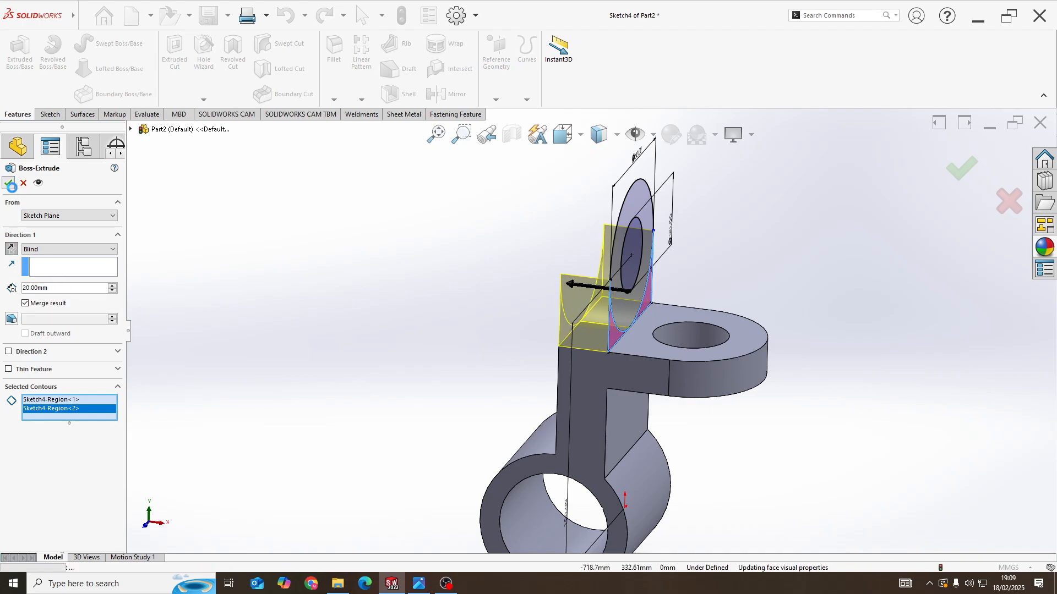
Start another Extruded Boss from Sketch4, selecting the ring region between the two circles as the contour
click(7, 337)
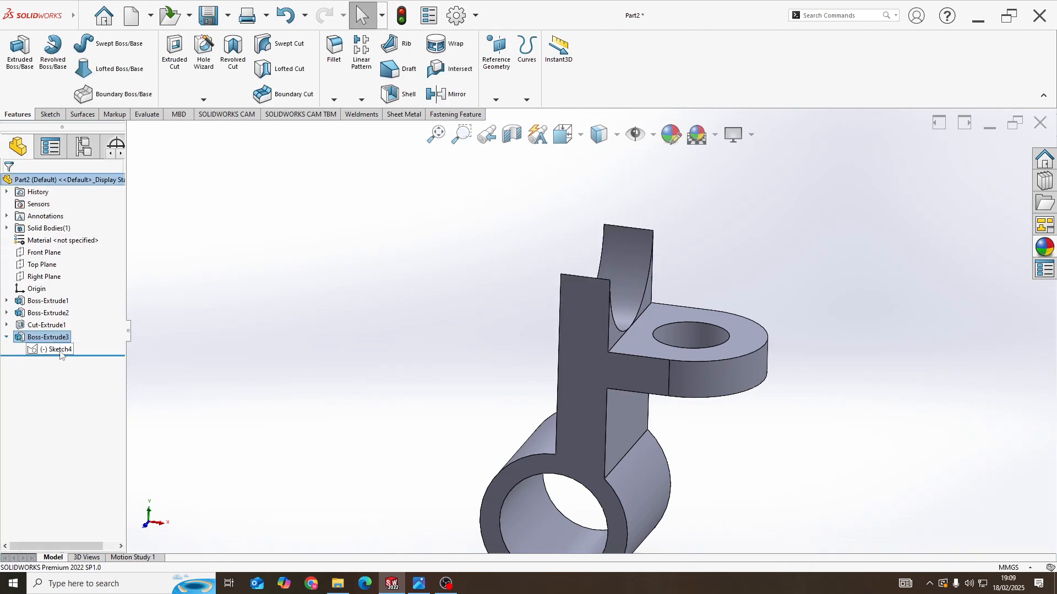
click(55, 350)
click(20, 50)
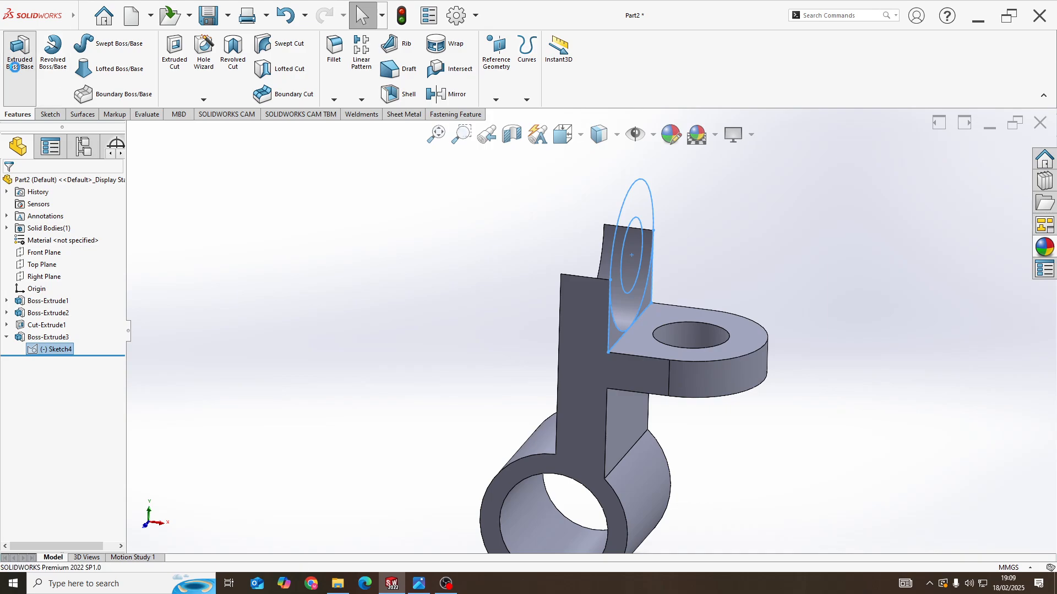
middle_drag(597, 252, 740, 202)
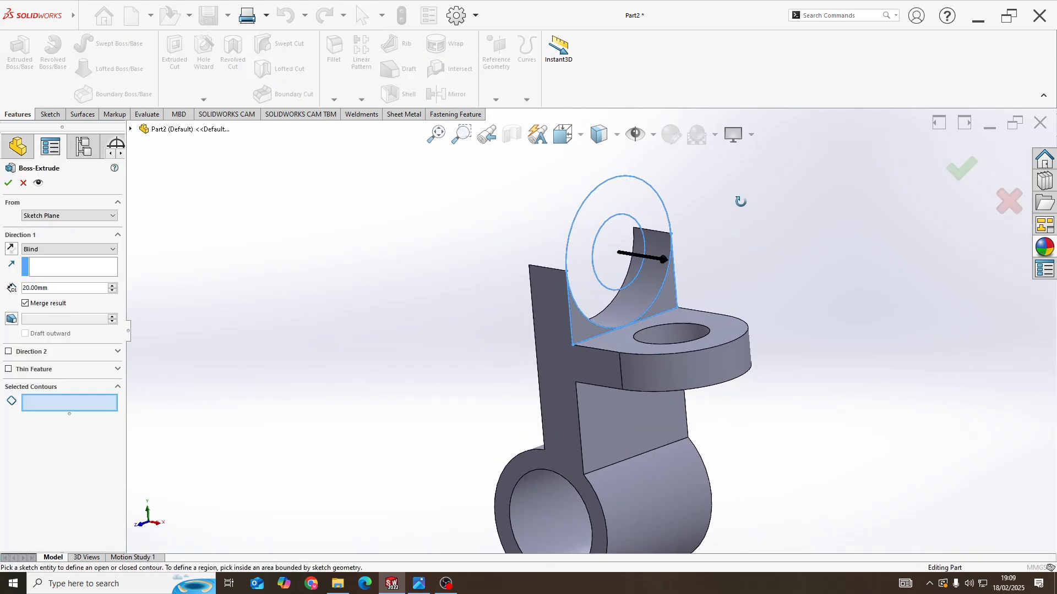
scroll(631, 220, down, 2)
click(631, 219)
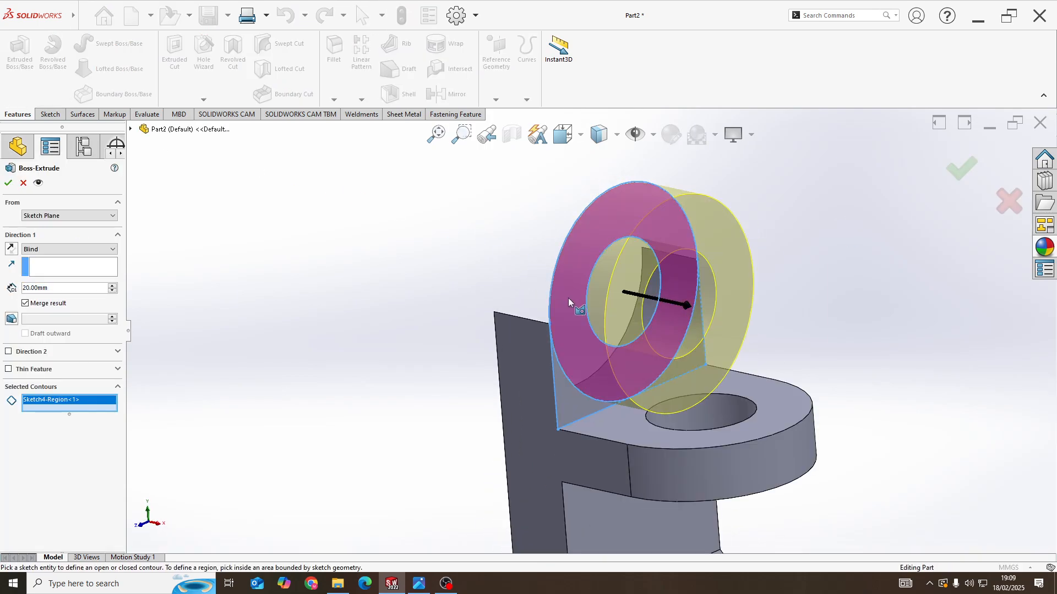
Check the reference image and extrude the ring region as Blind, 30 mm deep, in the reversed direction over the upright
middle_drag(568, 298, 447, 285)
click(25, 251)
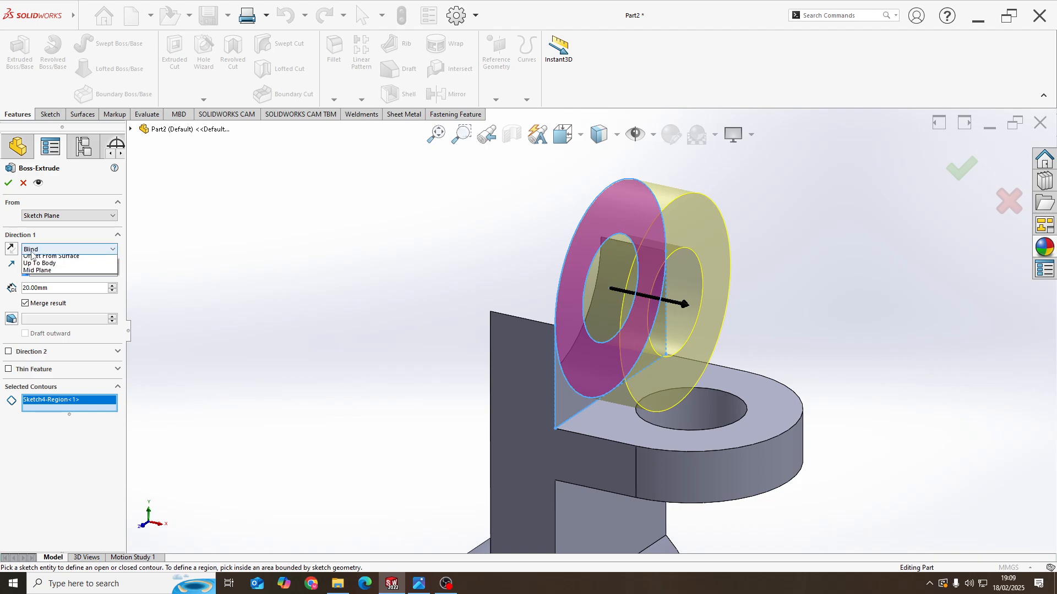
click(24, 252)
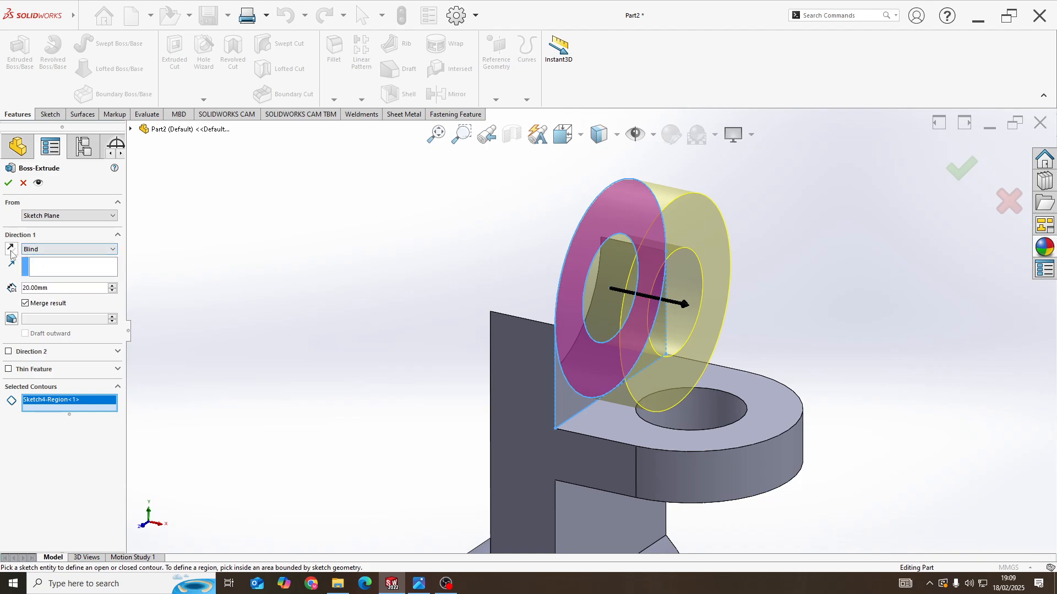
click(11, 249)
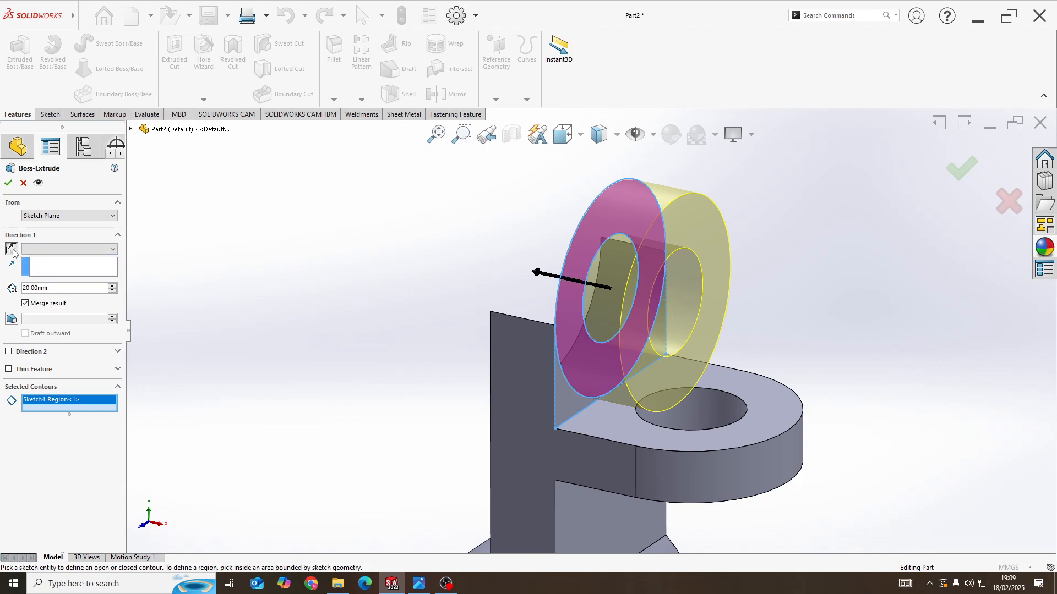
mouse_move(573, 300)
middle_down()
mouse_move(541, 311)
mouse_move(566, 298)
middle_up()
key(alt+Tab)
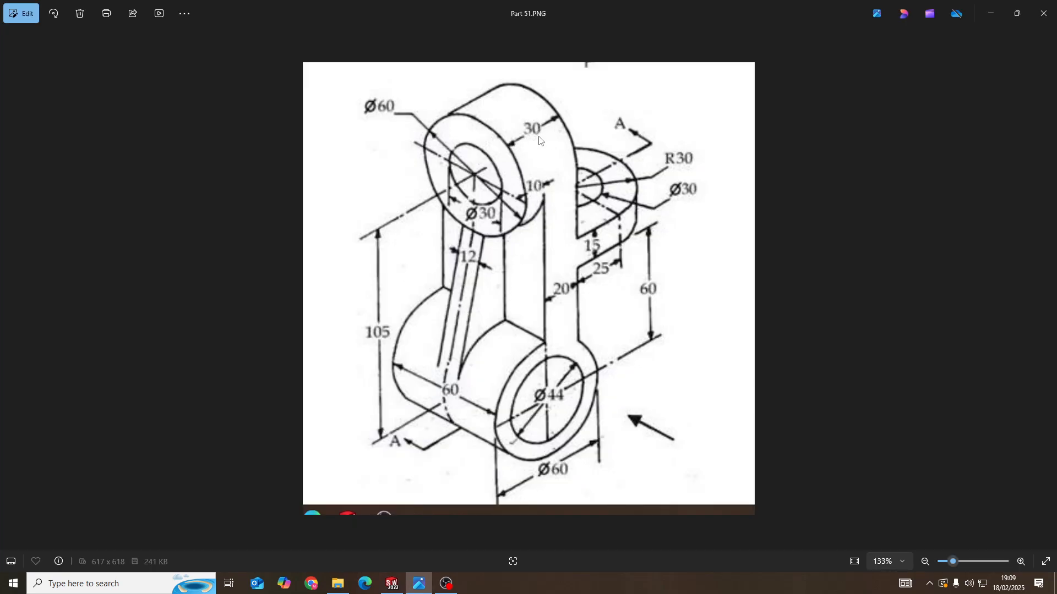
key(alt+Tab)
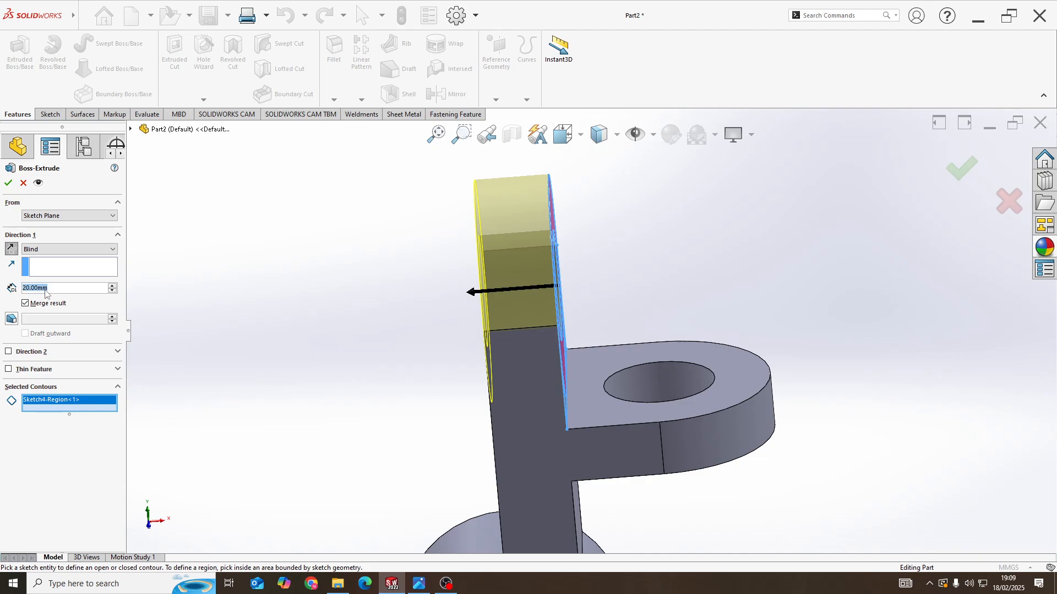
key(alt+Tab)
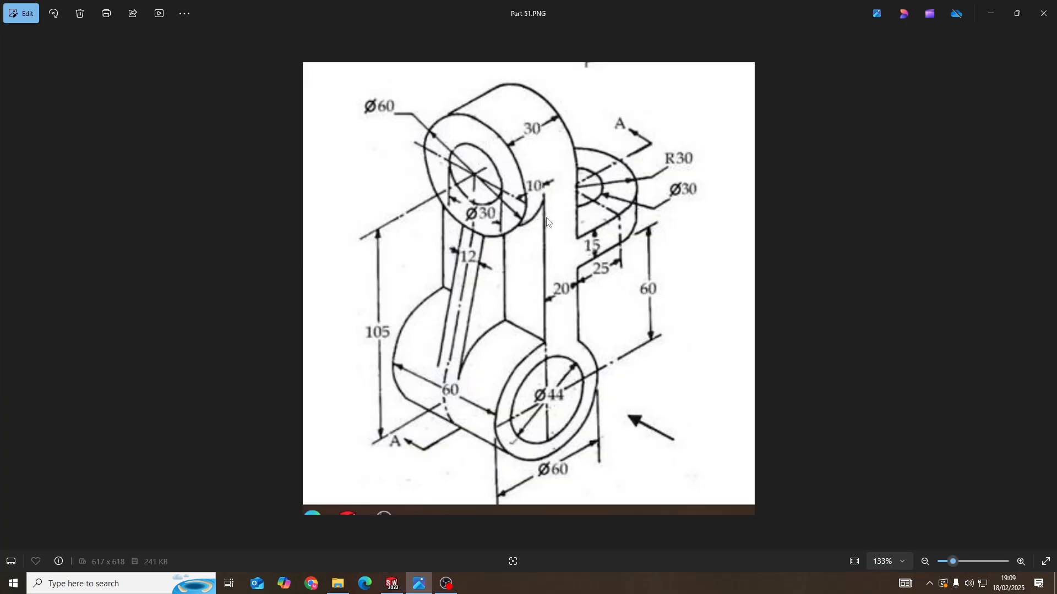
key(alt+Tab)
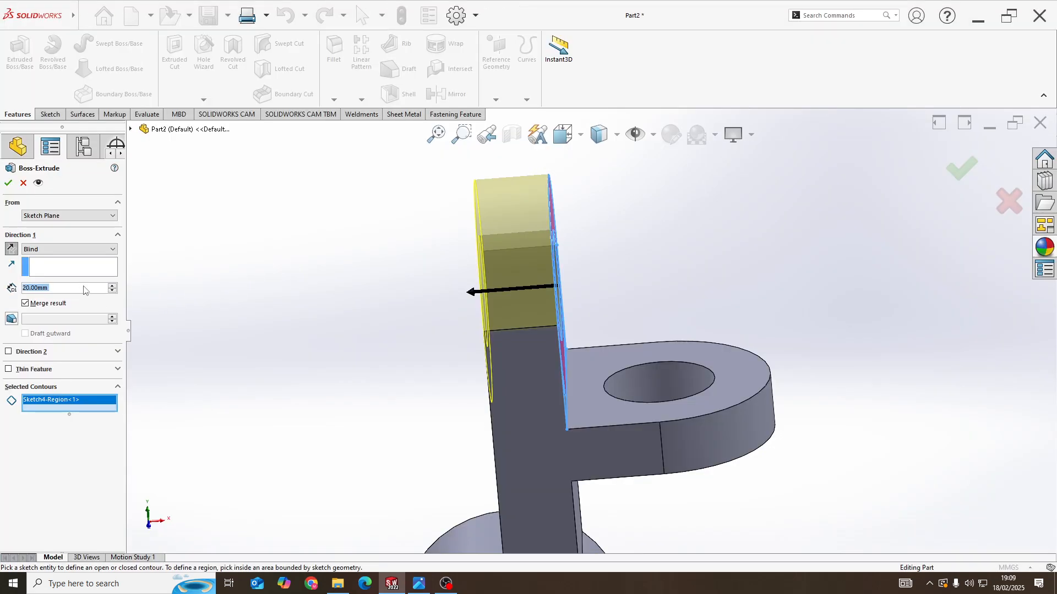
text(30)
key(Return)
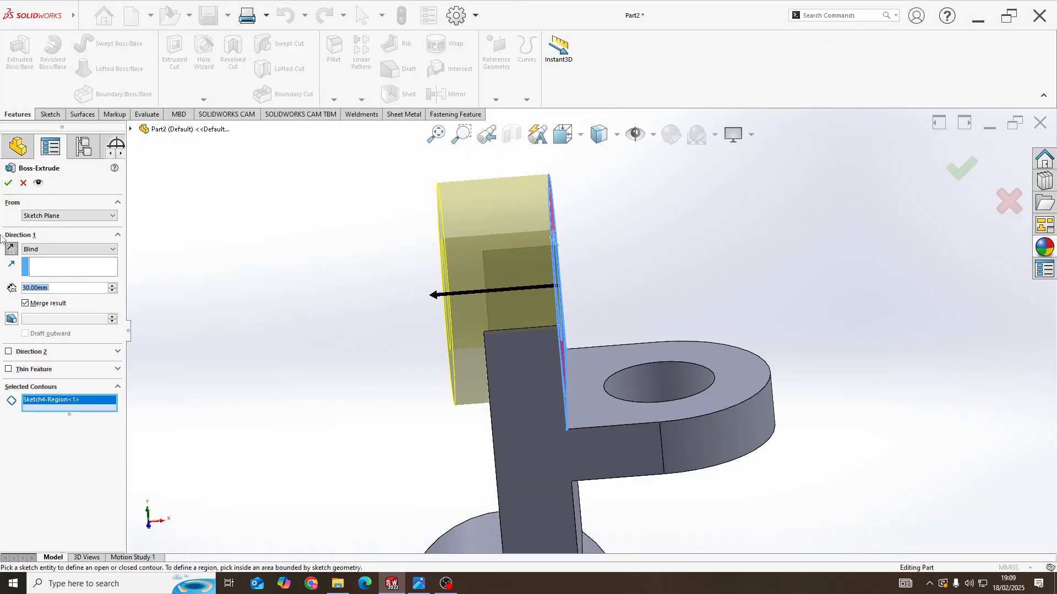
click(7, 183)
Compare the model with the Part 51 reference drawing, examining the rib between the upper boss and the lower cylinder
middle_drag(534, 363, 527, 432)
scroll(538, 364, up, 5)
mouse_move(568, 368)
middle_down()
mouse_move(510, 335)
mouse_move(433, 245)
middle_up()
key(alt+Tab)
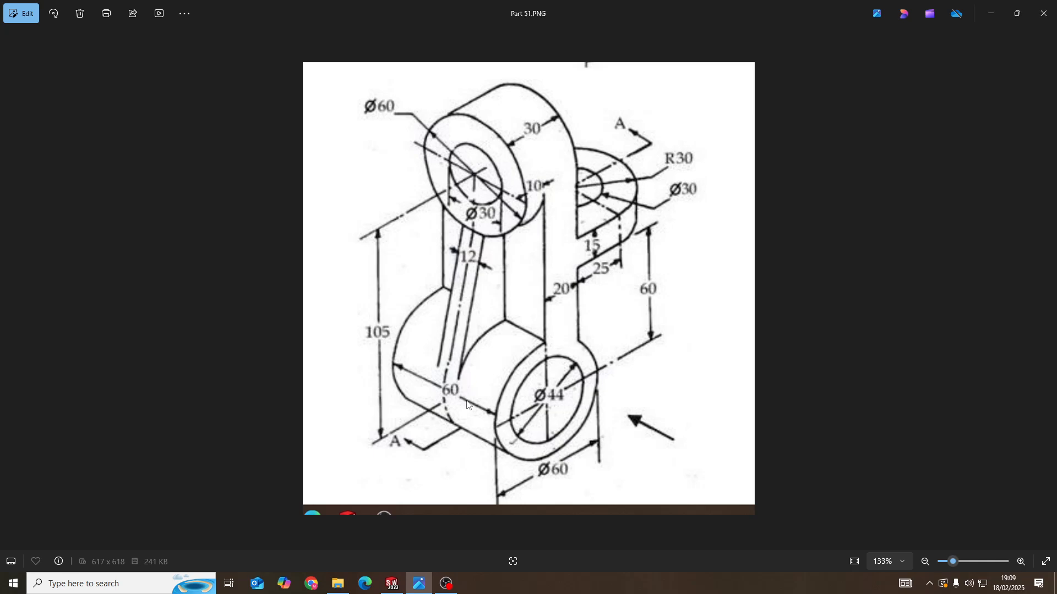
key(alt+Tab)
mouse_move(524, 329)
middle_down()
mouse_move(561, 238)
mouse_move(567, 311)
mouse_move(465, 261)
mouse_move(574, 213)
mouse_move(510, 270)
mouse_move(511, 282)
middle_up()
scroll(589, 385, down, 5)
scroll(521, 370, up, 4)
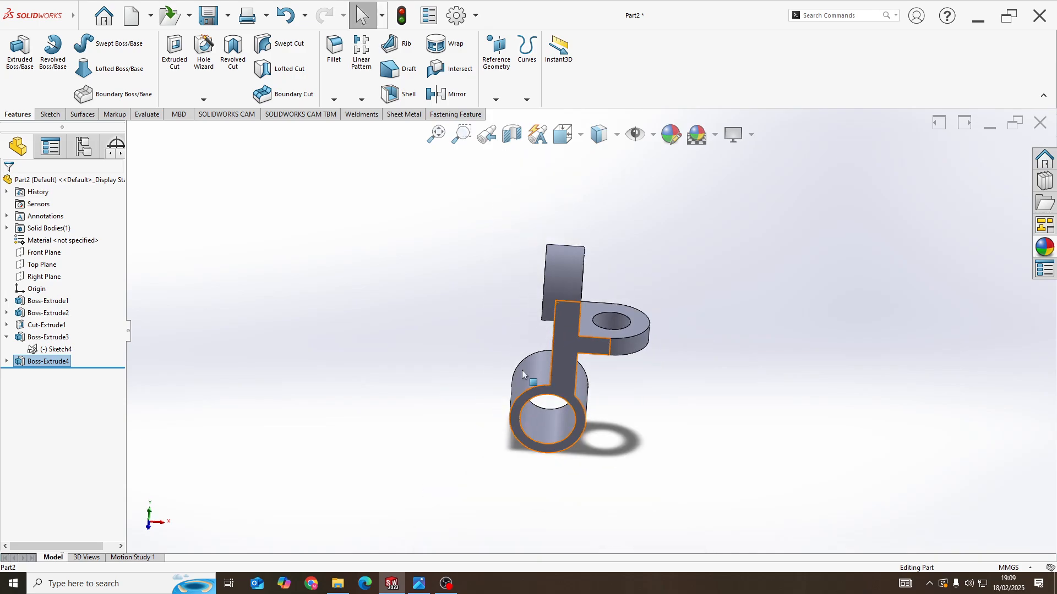
Sketch a corner rectangle about 22 by 62 mm on the upright's face, spanning from the upper boss to the lower cylinder
middle_drag(522, 370, 566, 361)
scroll(556, 349, down, 3)
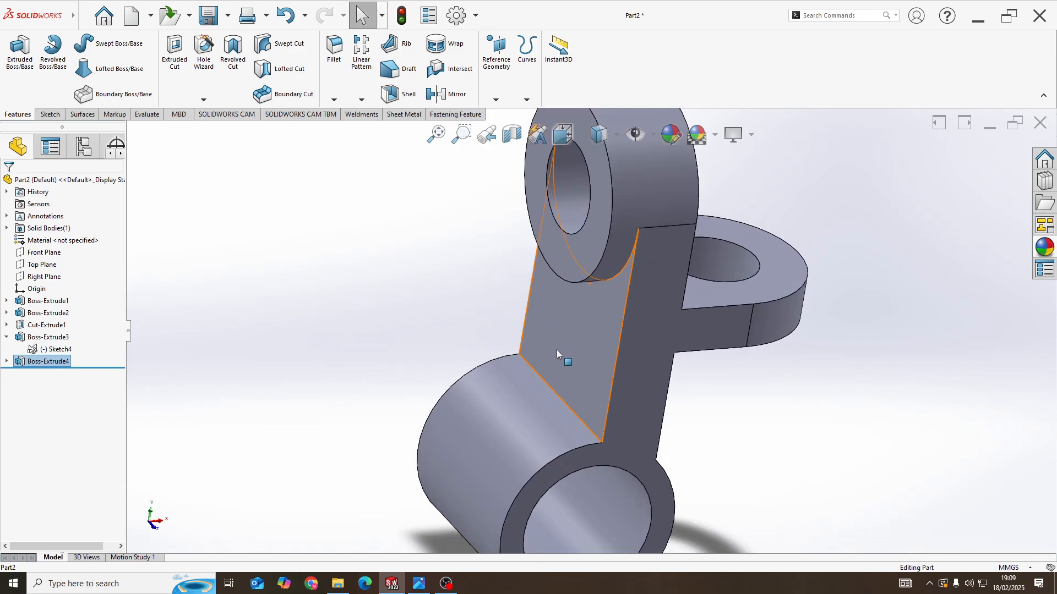
right_click(567, 342)
click(592, 322)
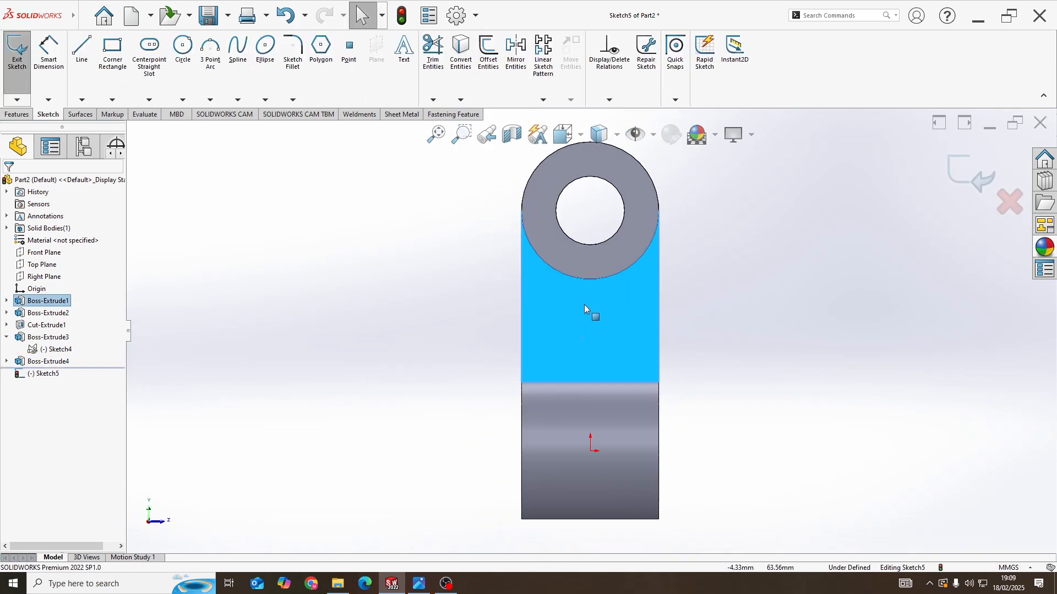
click(112, 49)
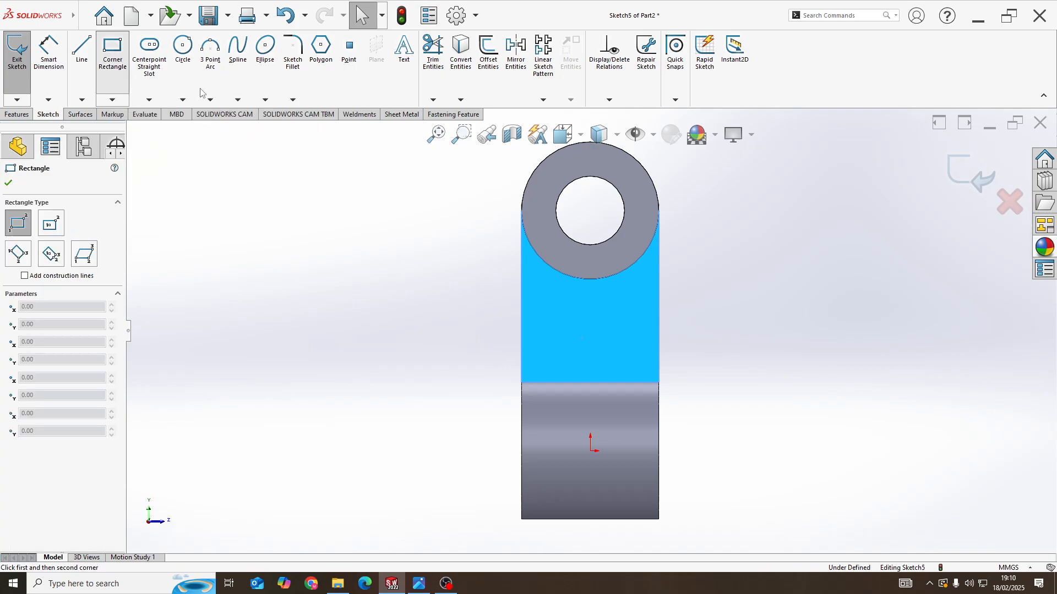
click(564, 263)
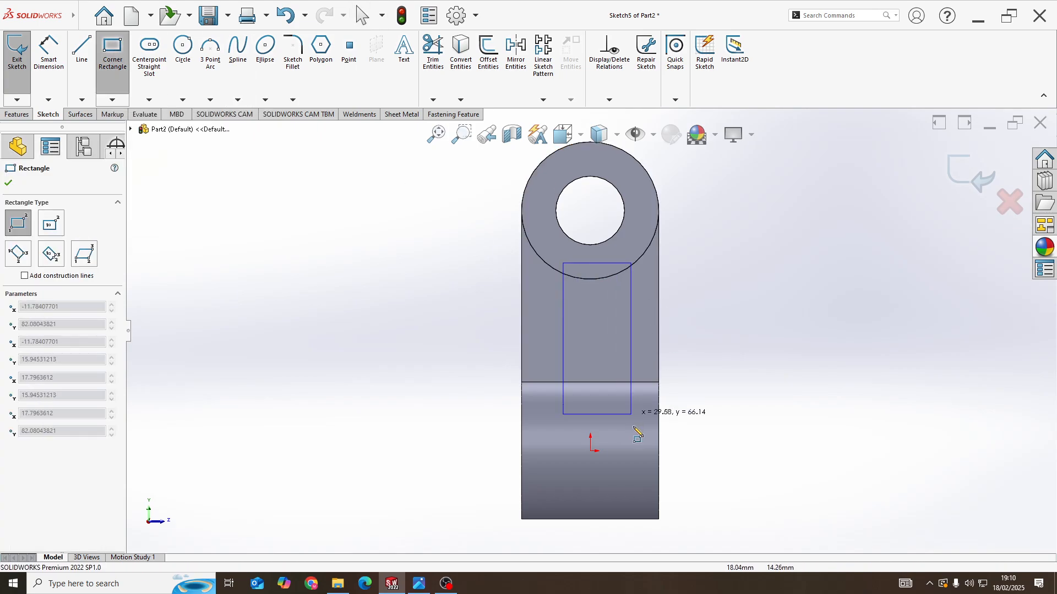
click(614, 404)
key(Escape)
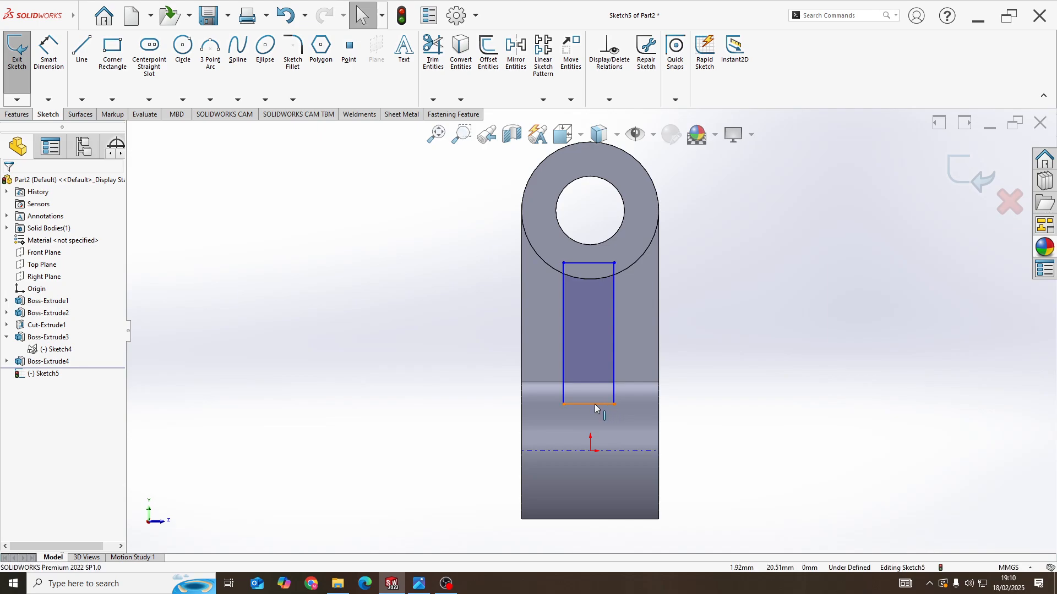
Add a vertical relation between the midpoint of the rectangle's bottom line and the origin
click(595, 406)
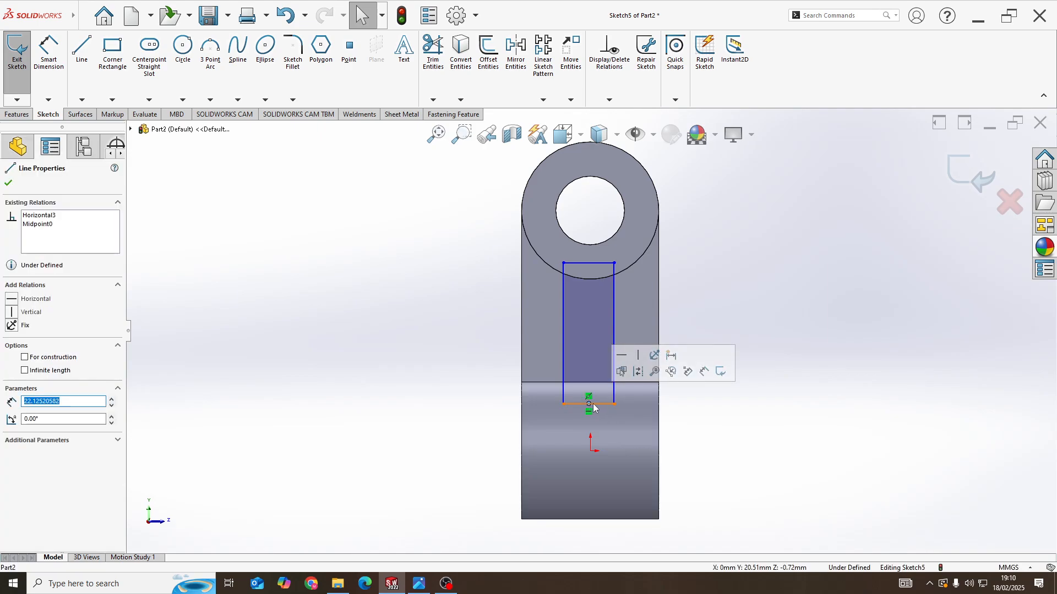
ctrl+click(590, 452)
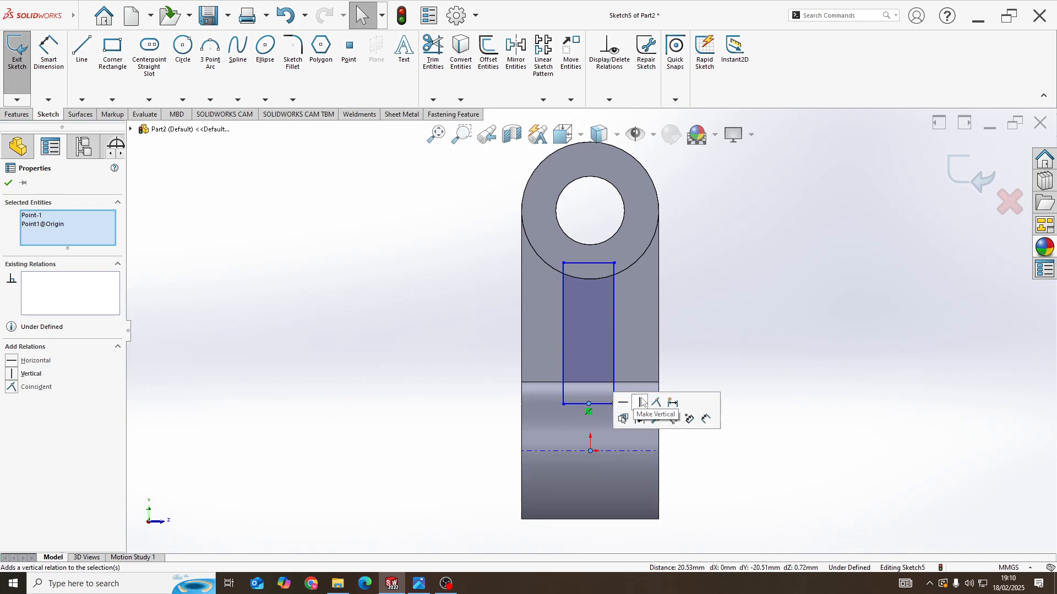
click(643, 402)
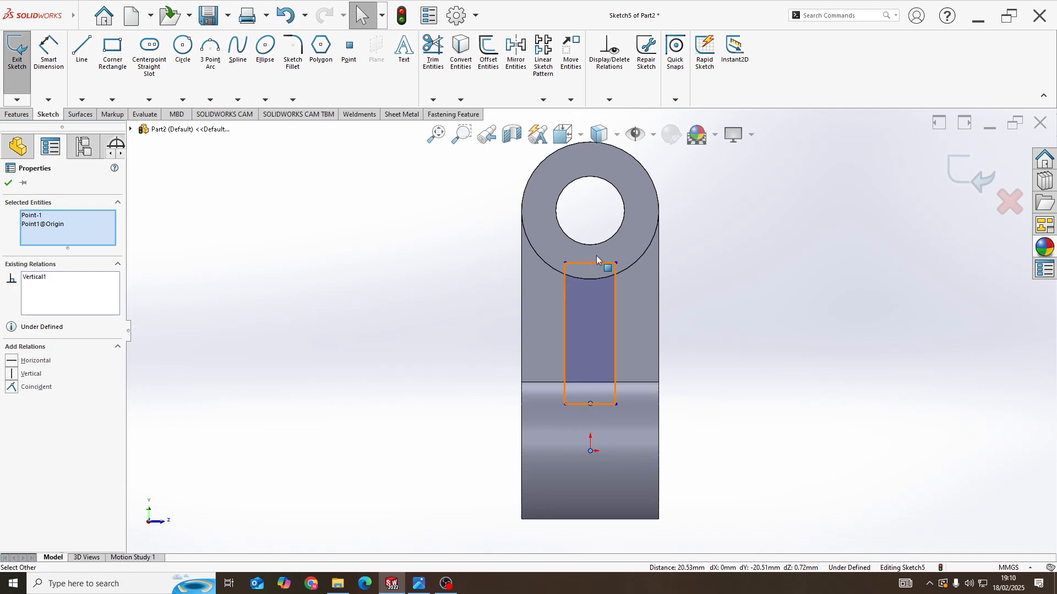
Dimension the rectangle's bottom line, setting its width to the drawing's 12 mm rib thickness
click(54, 68)
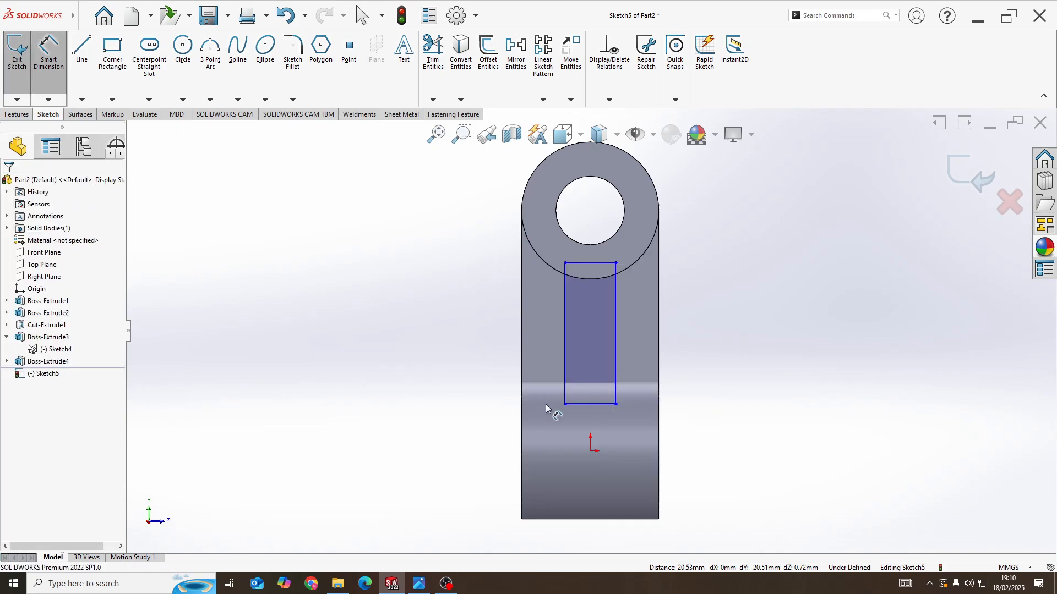
click(586, 405)
click(456, 436)
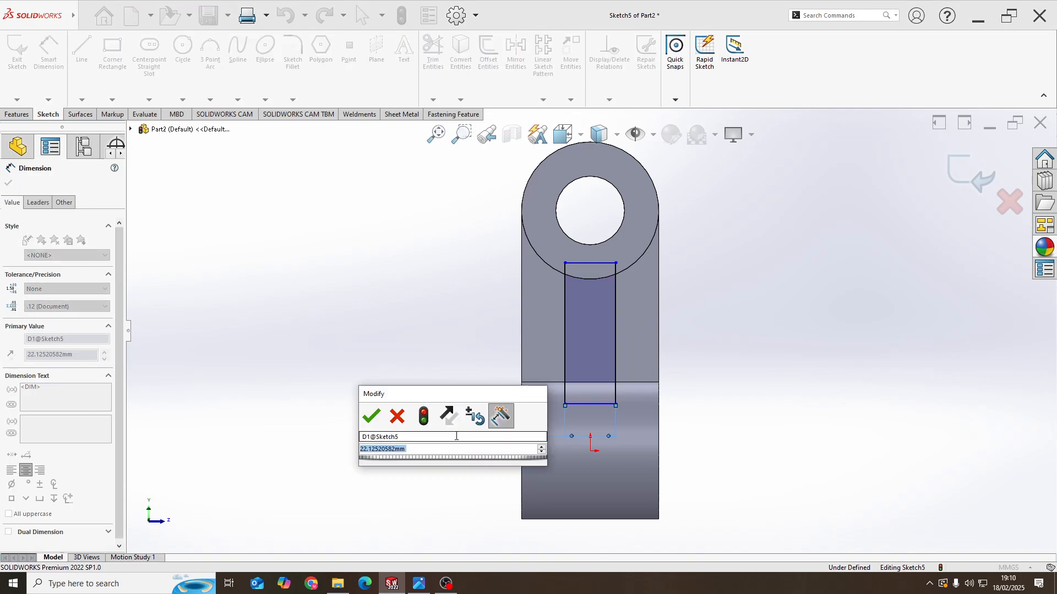
key(alt+Tab)
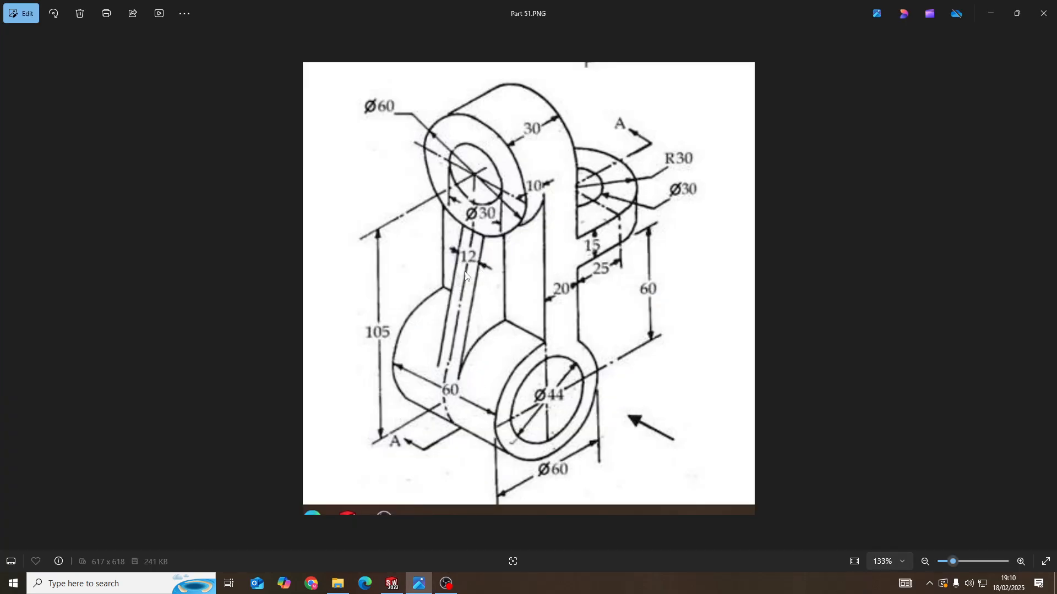
key(alt+Tab)
text(12)
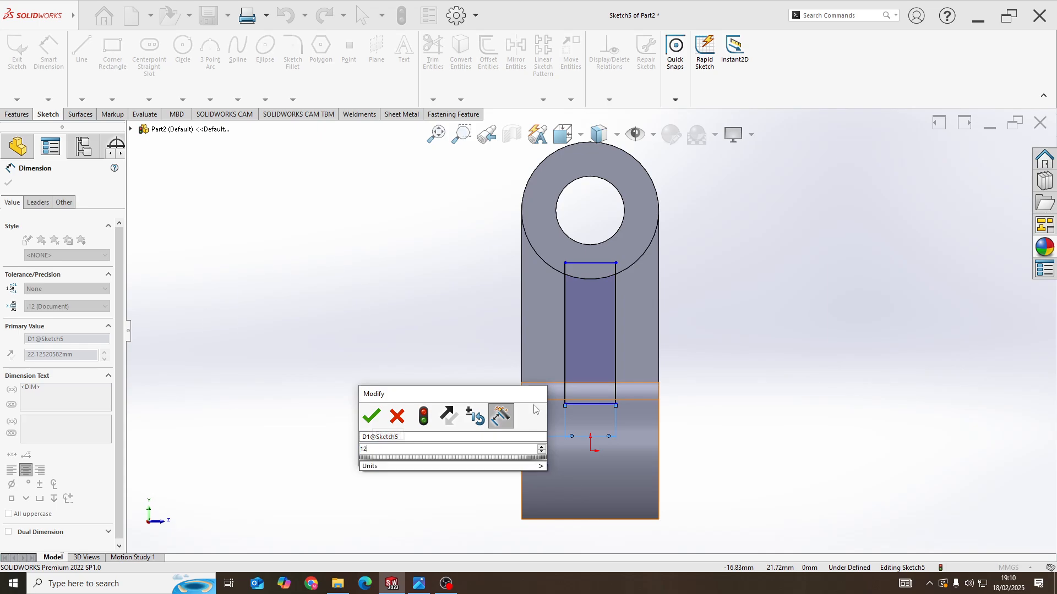
key(Return)
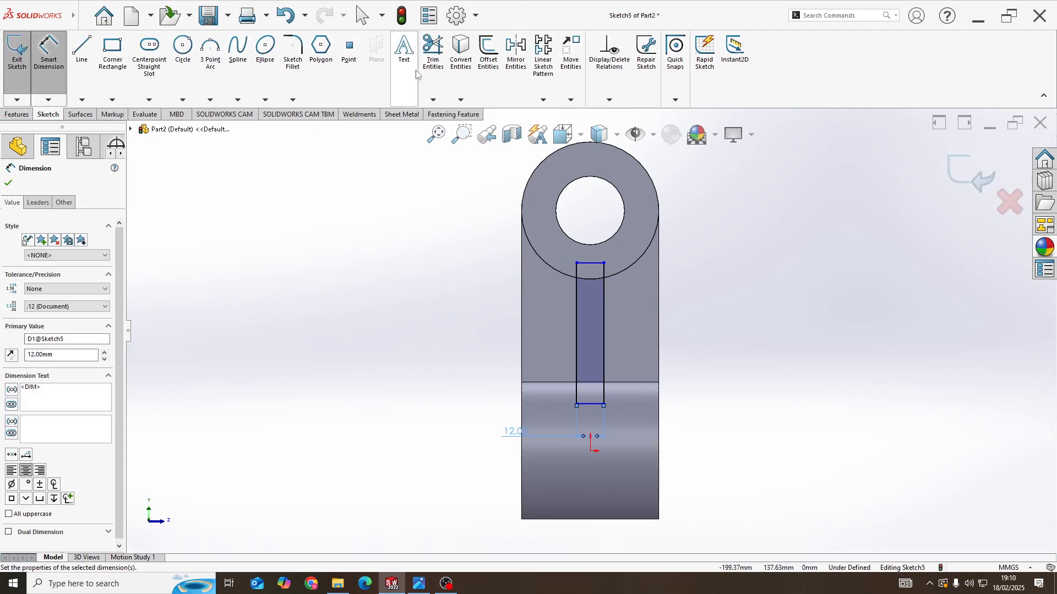
Convert the upper boss's outer circular edge and the upright face's bottom edge into sketch entities
click(460, 51)
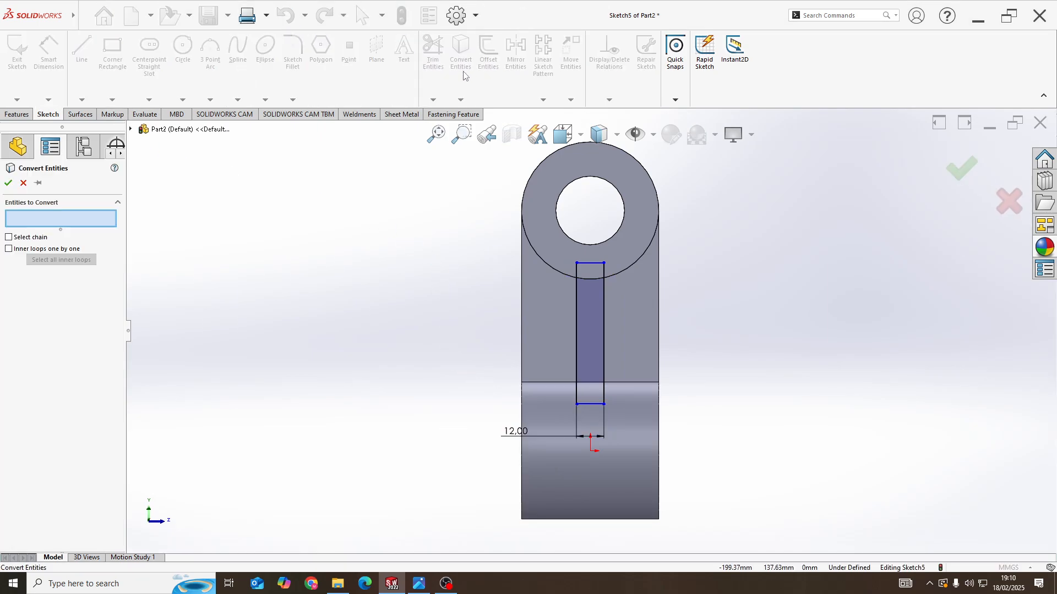
click(556, 268)
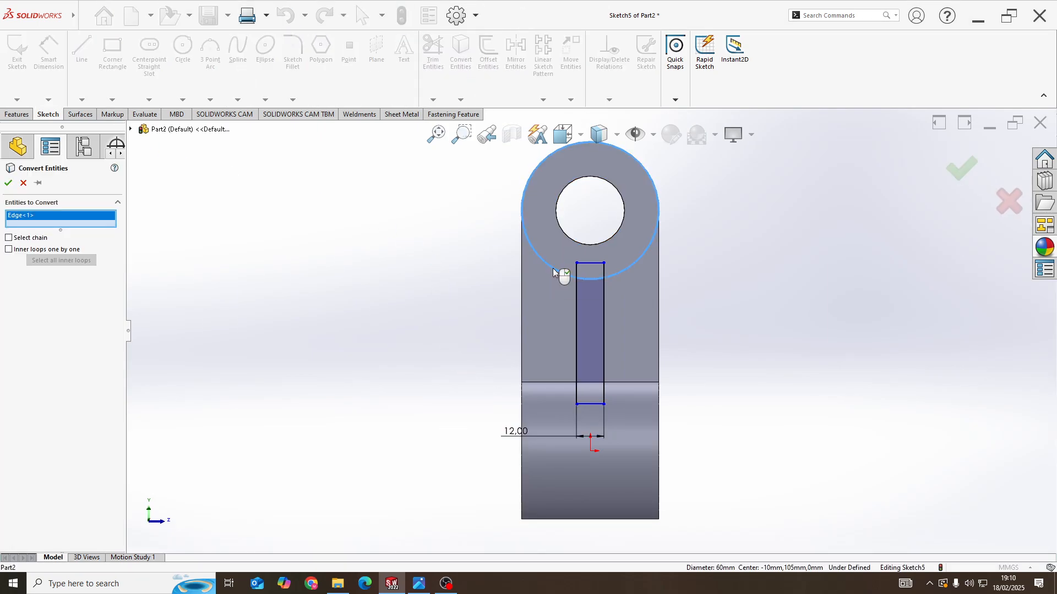
click(558, 382)
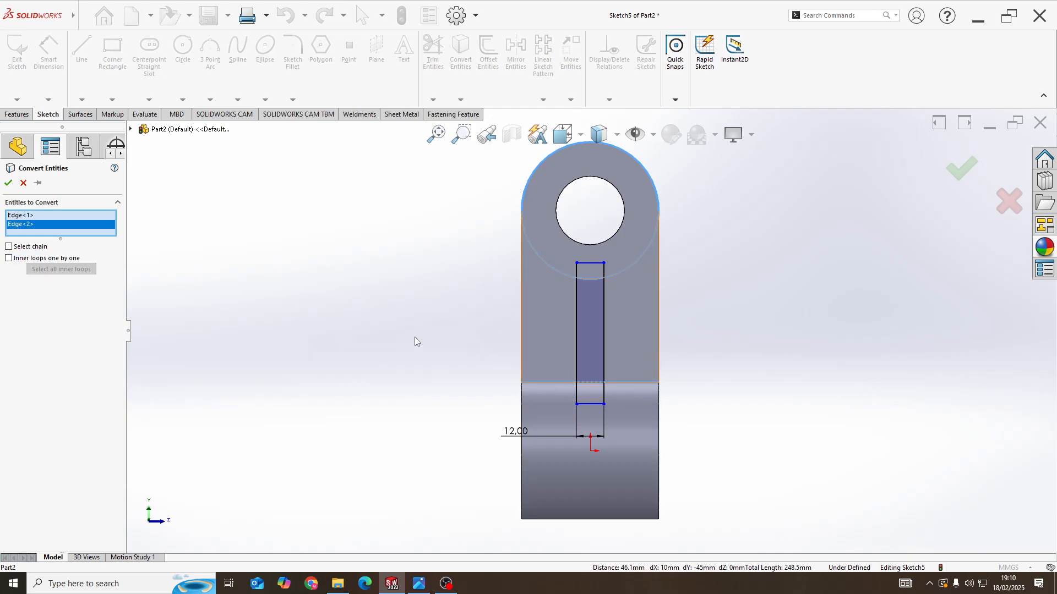
click(8, 183)
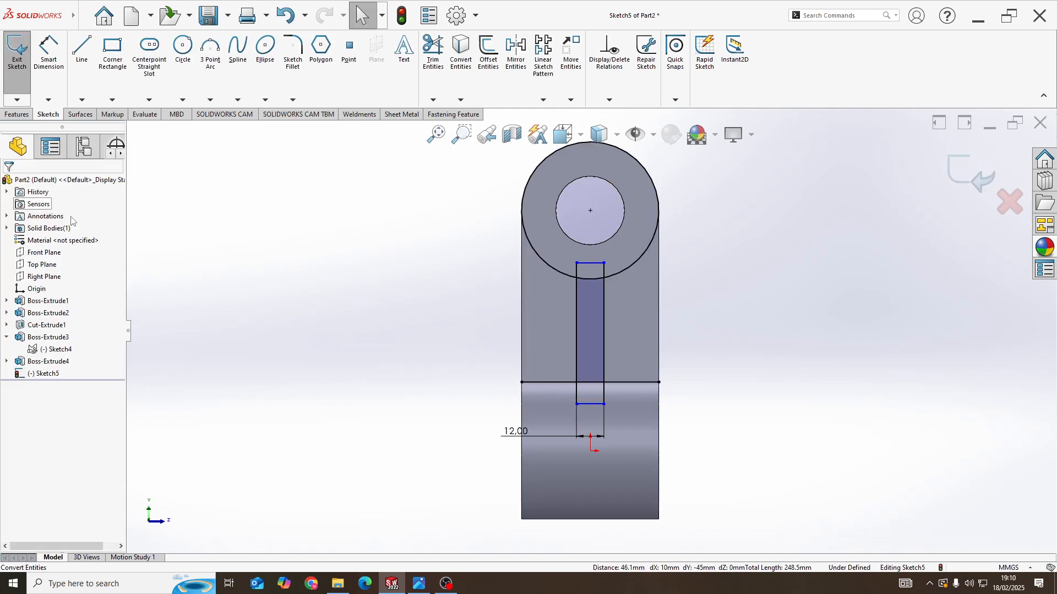
Power-trim the converted edges and the rectangle's ends, leaving only the strip between the upper boss and the lower cylinder
click(433, 53)
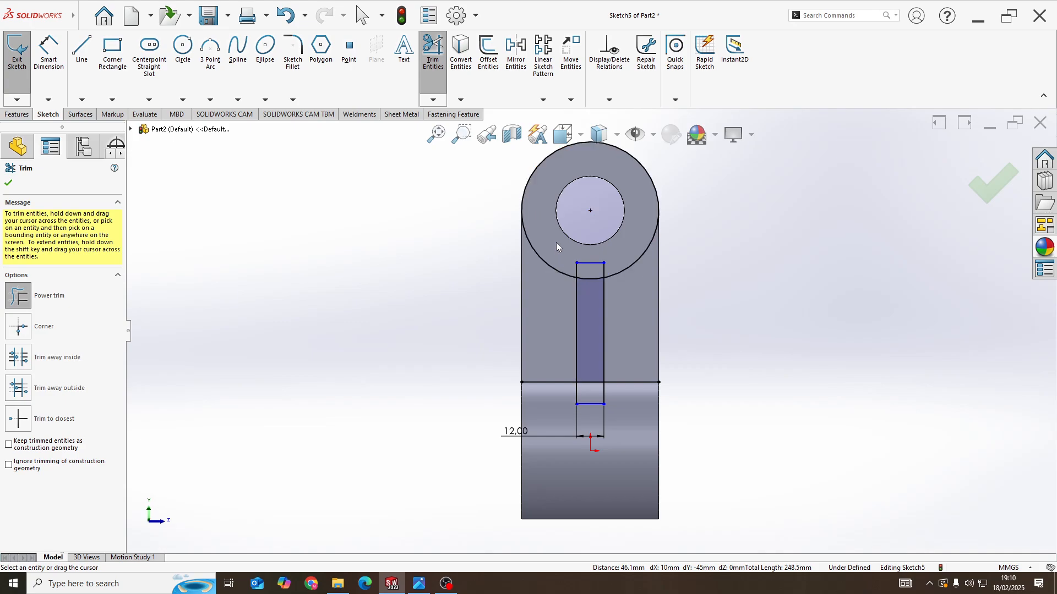
mouse_move(565, 244)
mouse_down()
mouse_move(548, 279)
mouse_move(573, 276)
mouse_up()
mouse_move(632, 306)
mouse_down()
mouse_move(631, 384)
mouse_move(586, 411)
mouse_up()
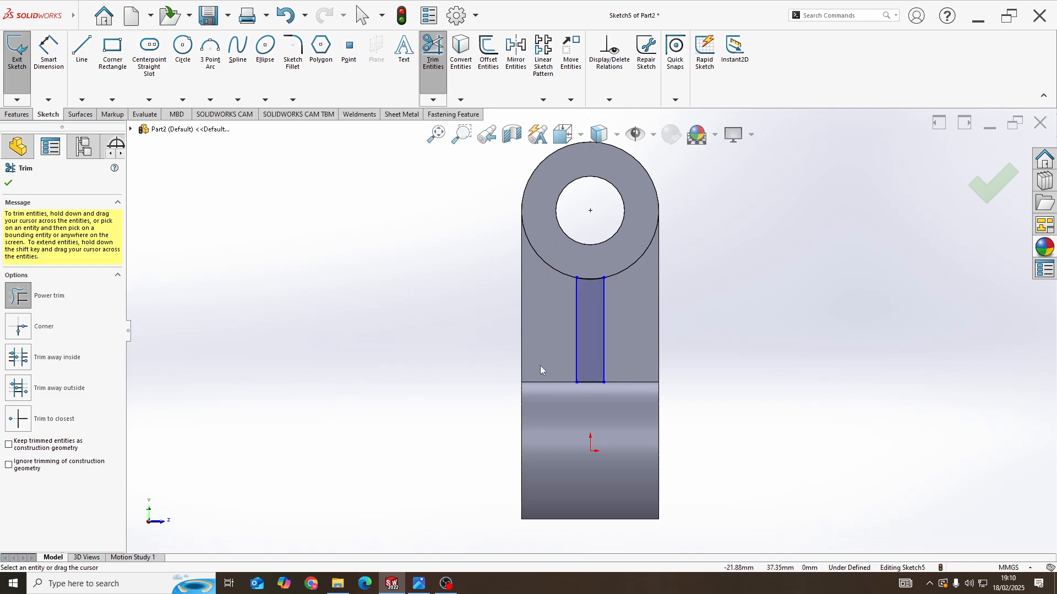
mouse_move(540, 365)
middle_down()
mouse_move(524, 374)
mouse_move(557, 361)
middle_up()
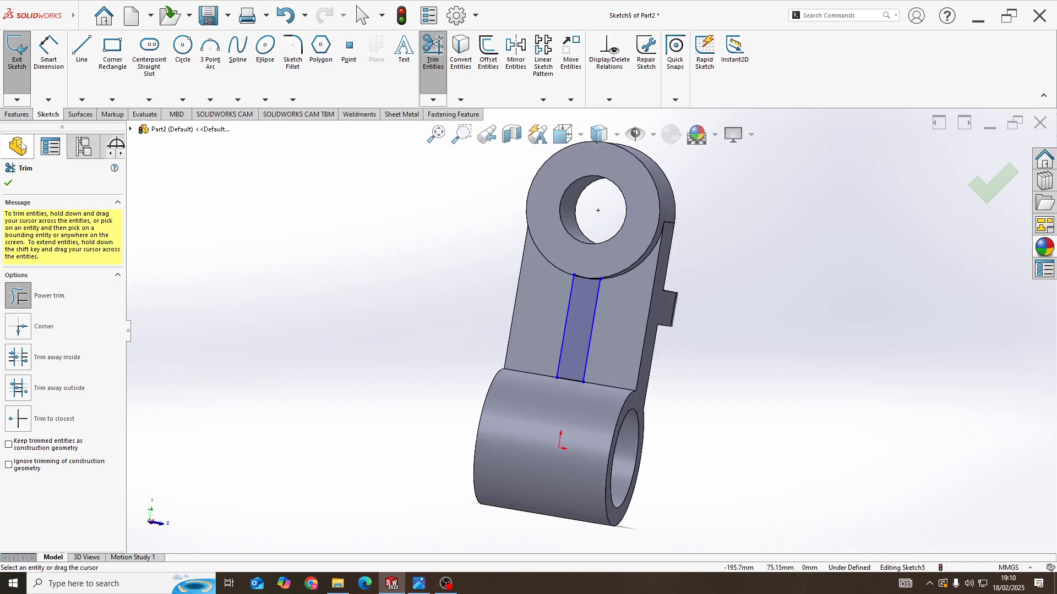
click(8, 183)
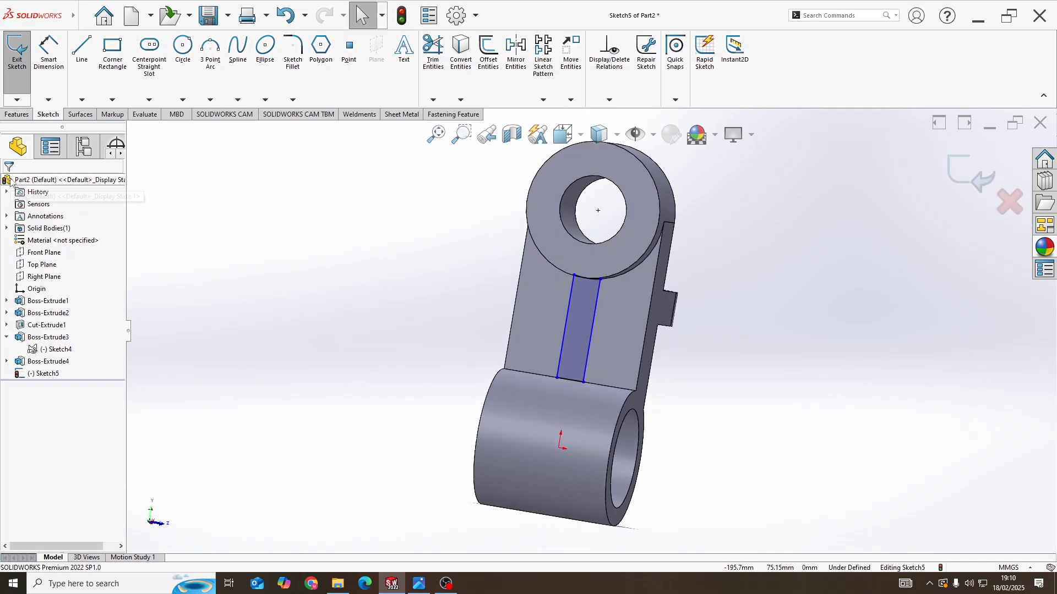
Create a projection Split Line from the rib strip sketch on the upper boss's outer cylindrical face
click(16, 114)
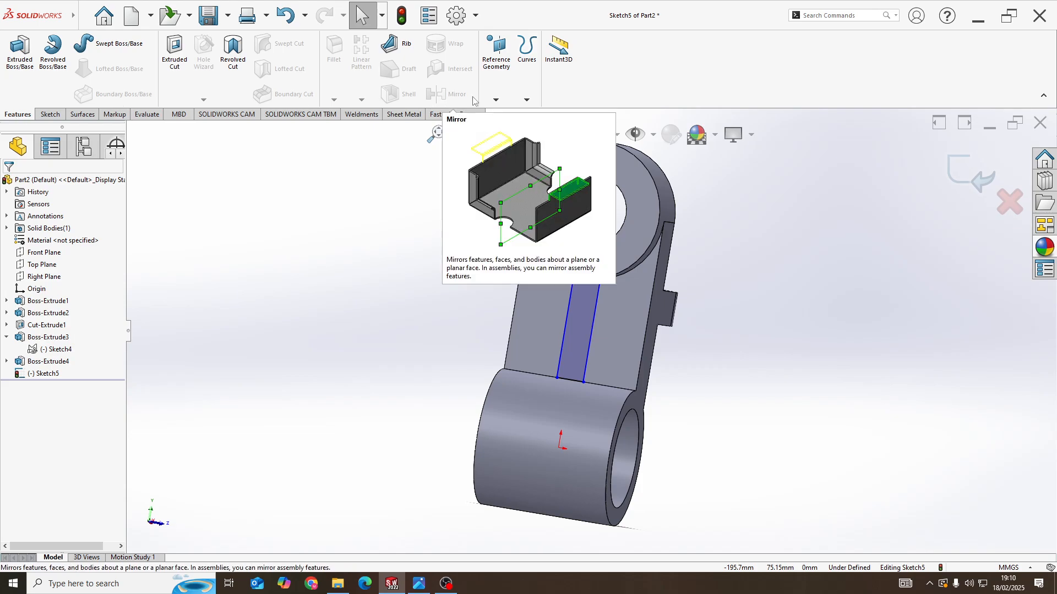
click(527, 100)
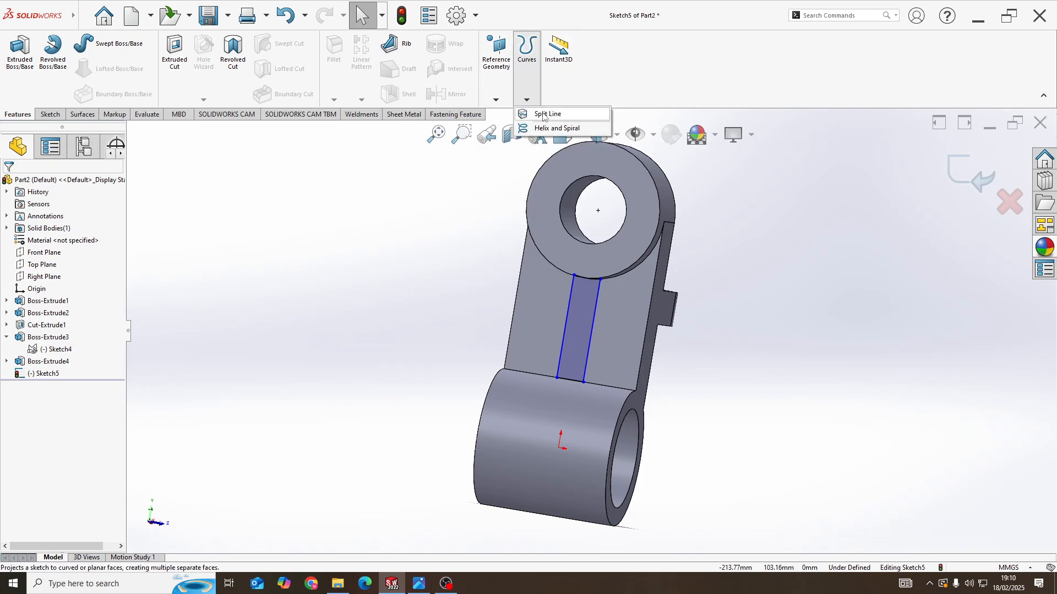
click(543, 116)
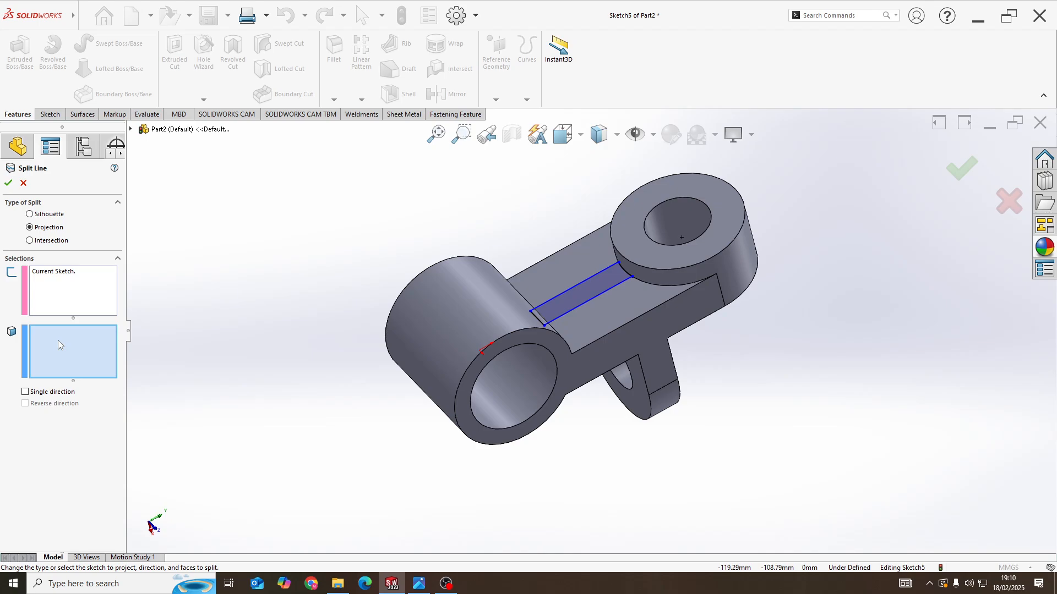
scroll(586, 249, down, 4)
middle_drag(586, 248, 617, 267)
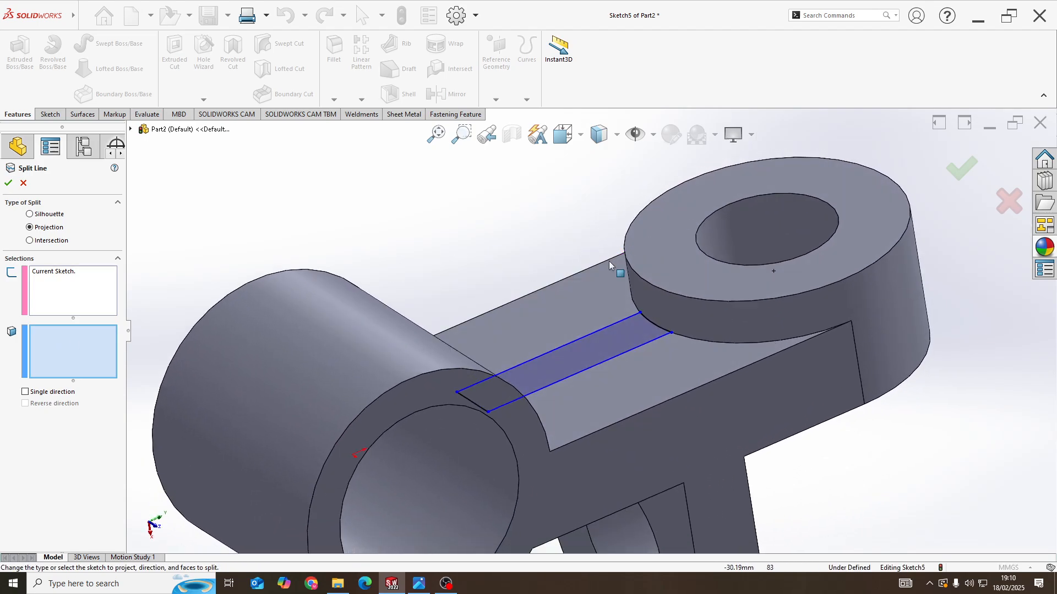
click(675, 314)
scroll(584, 347, up, 2)
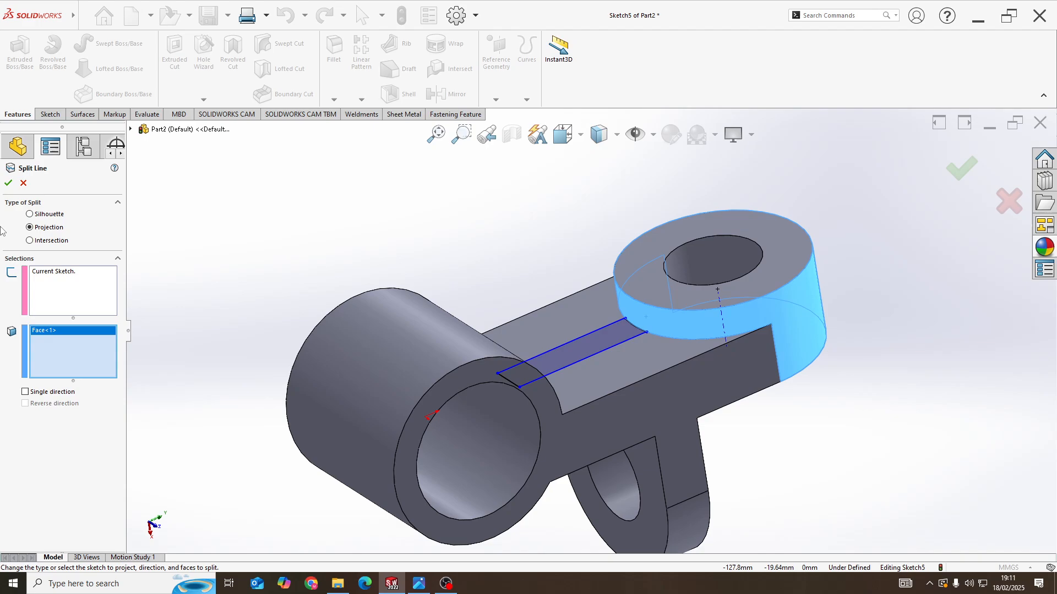
click(6, 183)
On the Front Plane, sketch a line about 67 mm long from the upper boss's lower outer corner to the lower cylinder's outer edge
middle_drag(530, 315, 637, 299)
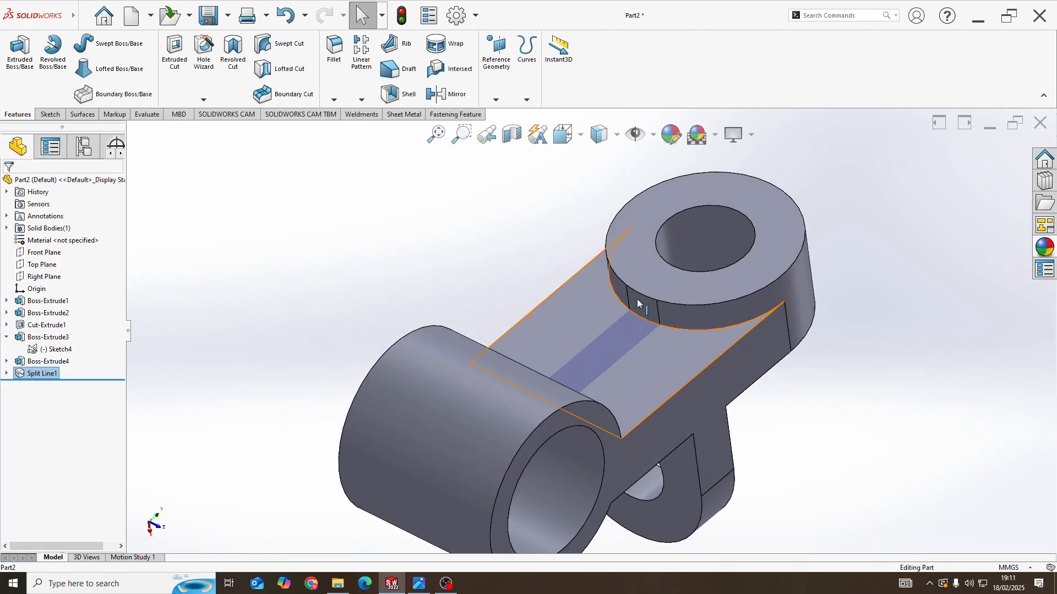
scroll(636, 299, down, 3)
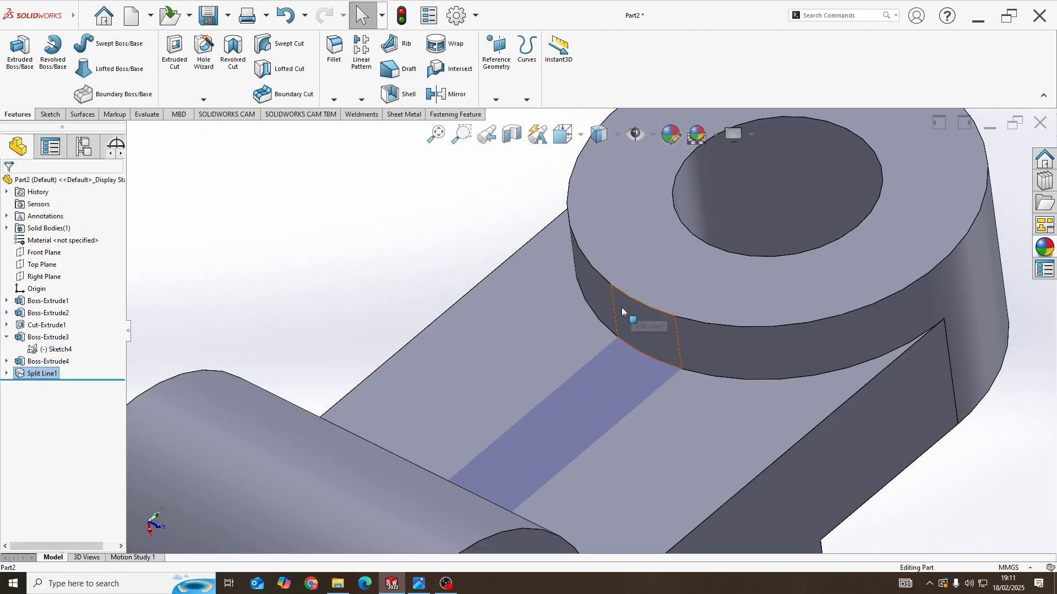
scroll(645, 336, up, 3)
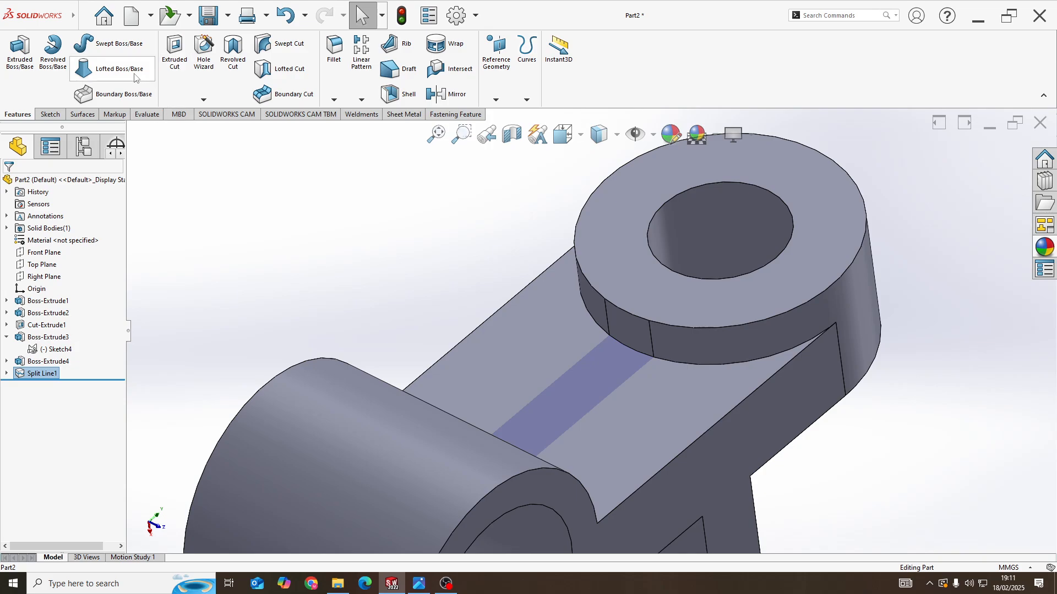
middle_drag(499, 352, 577, 264)
scroll(660, 403, up, 5)
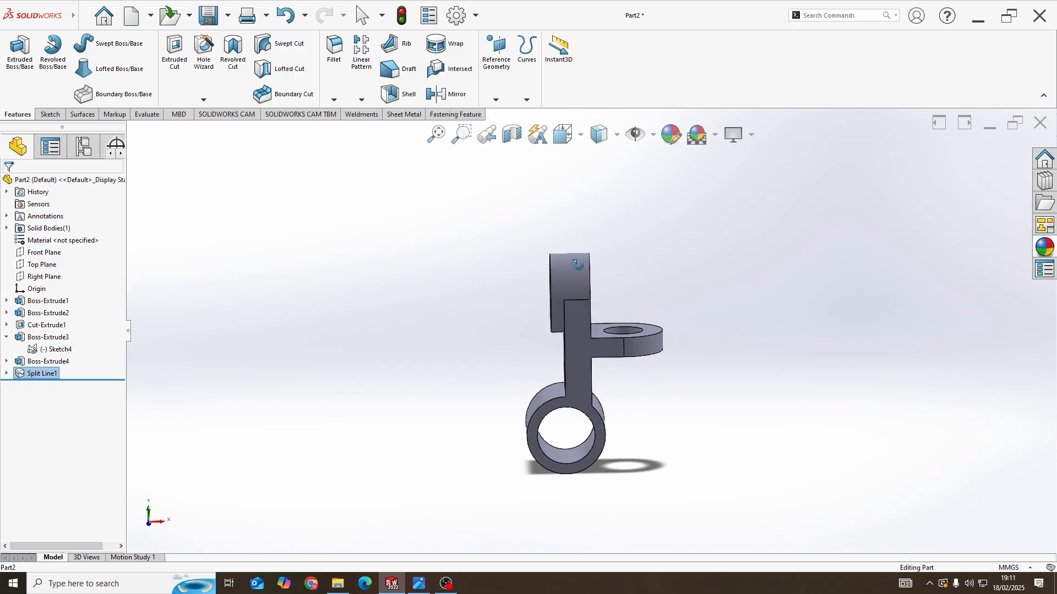
right_click(46, 253)
click(60, 233)
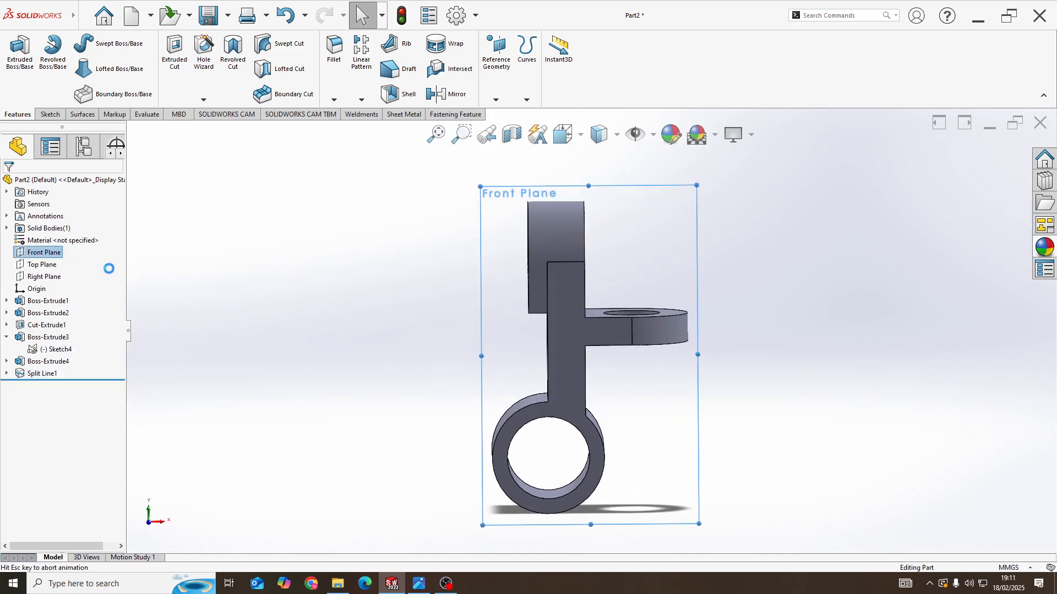
click(81, 50)
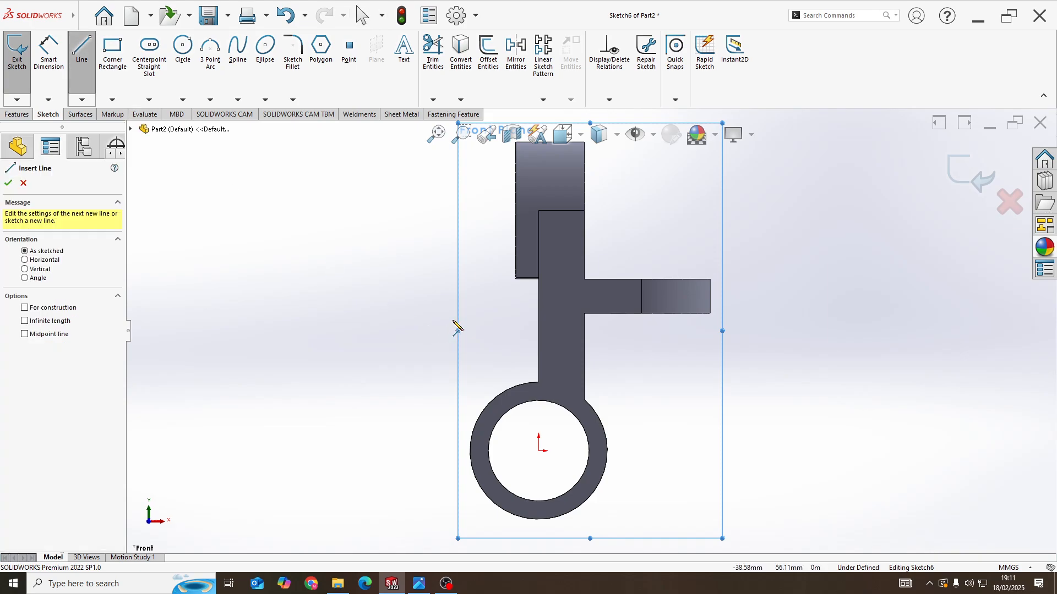
click(515, 279)
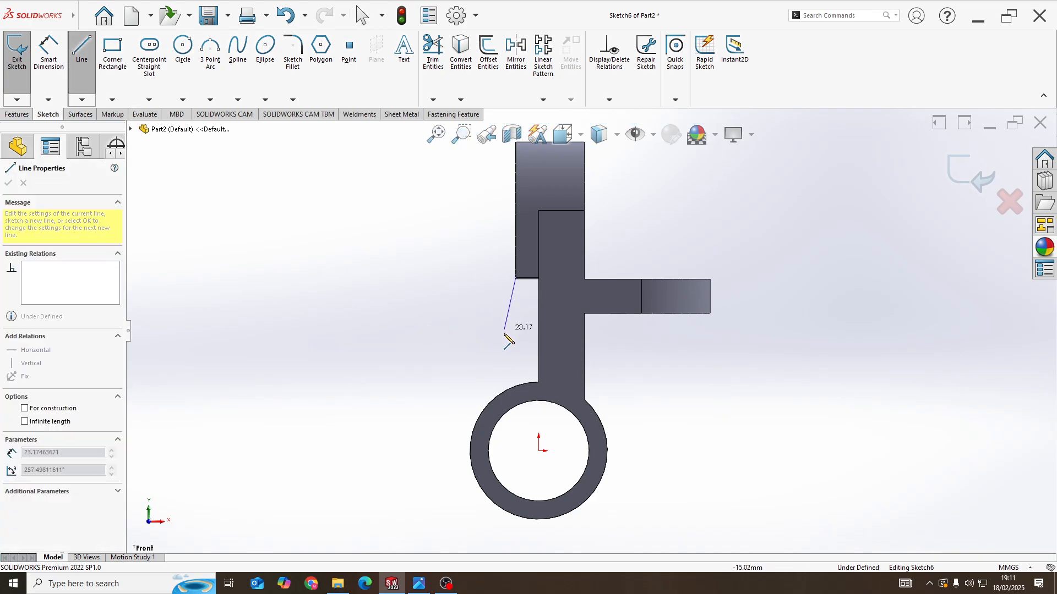
click(475, 427)
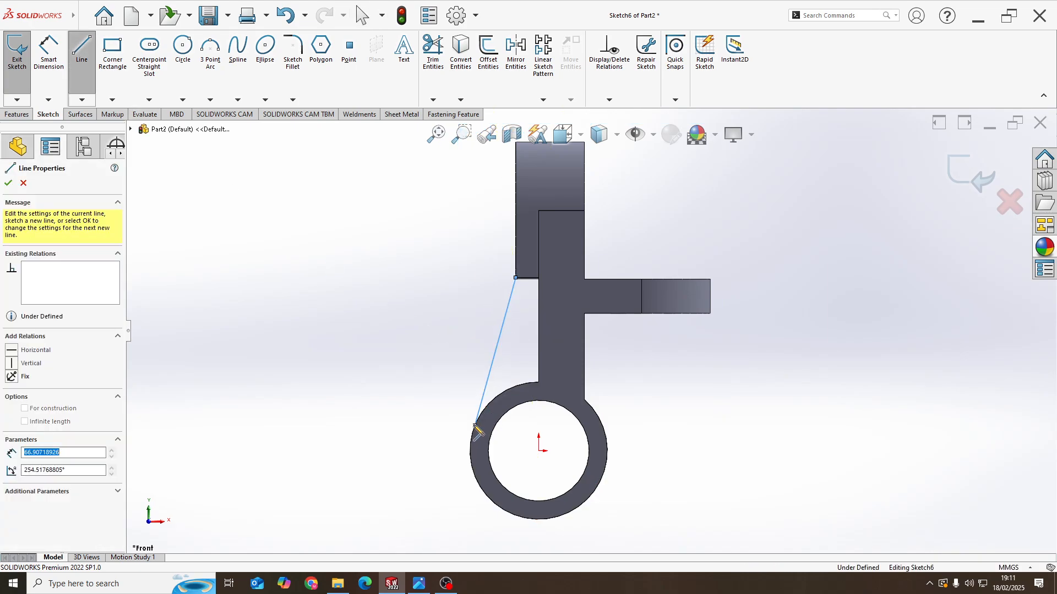
key(Escape)
Make the sloping line tangent to the lower cylinder's outer circular edge and check the rib against the Part 51 drawing
click(484, 398)
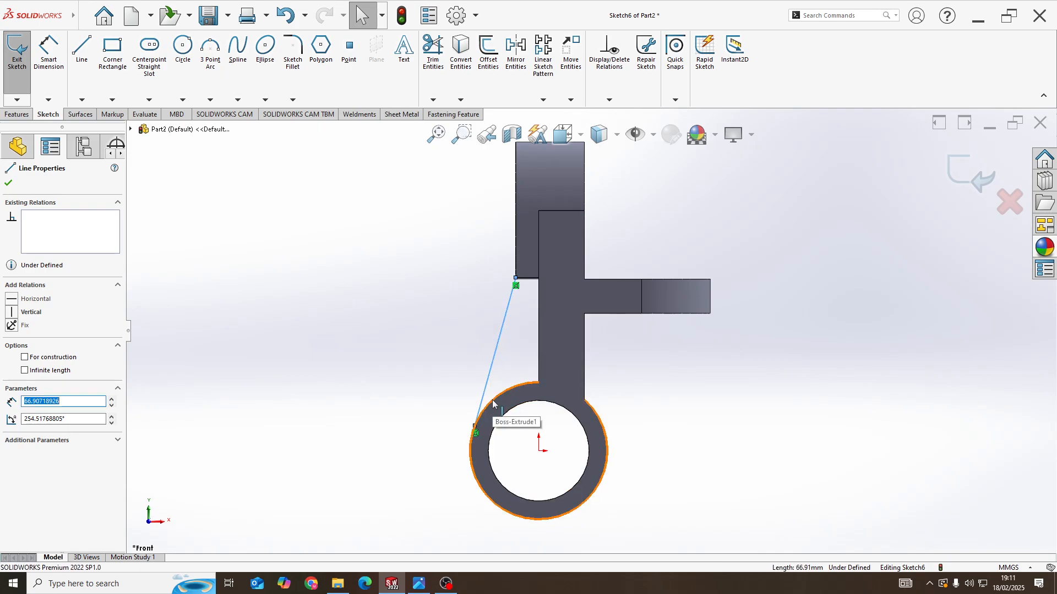
ctrl+click(493, 404)
click(525, 352)
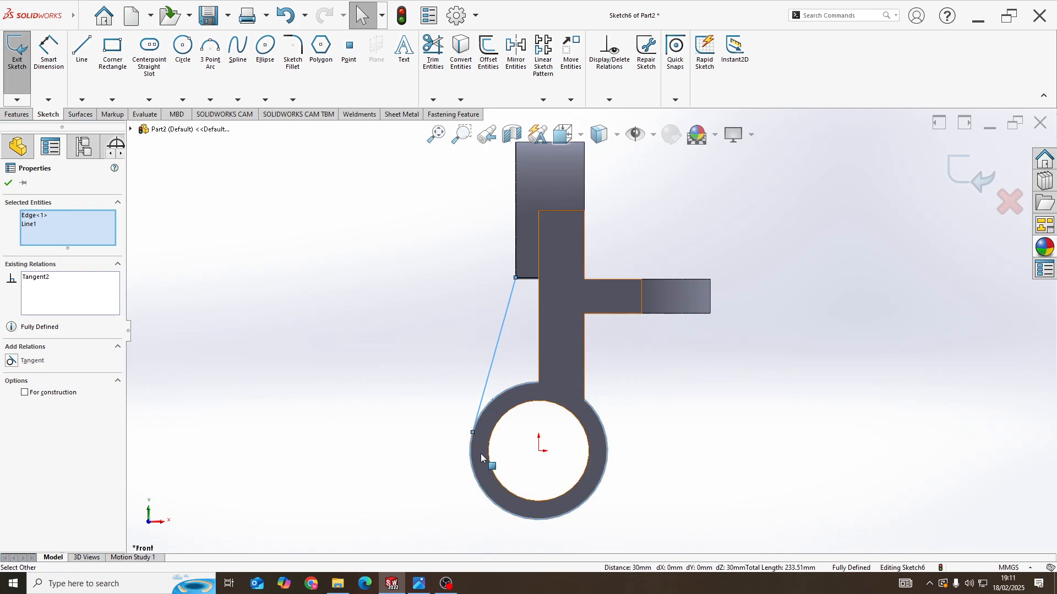
key(alt+Tab)
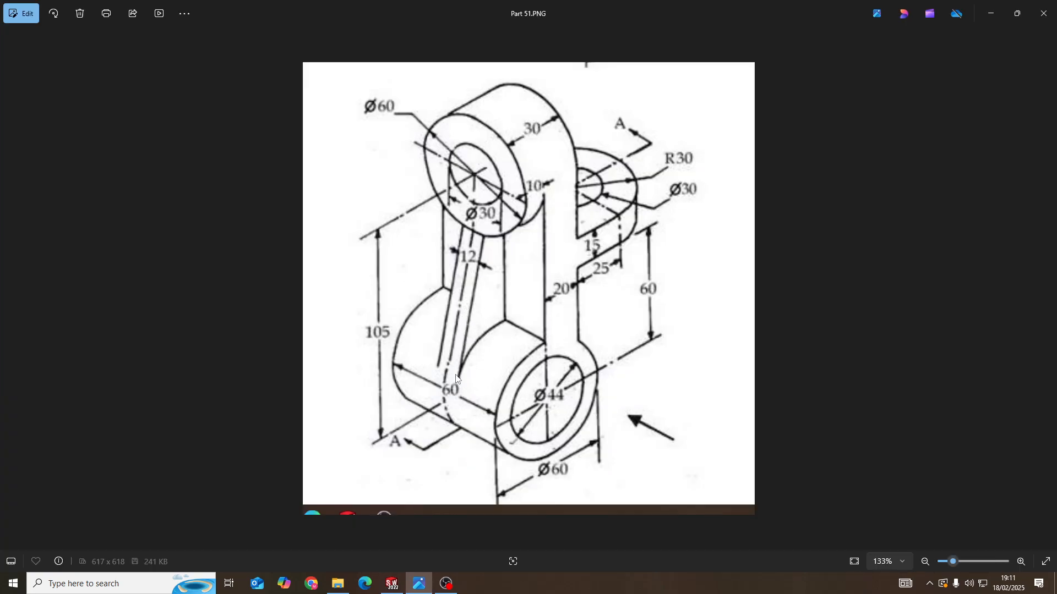
key(alt+Tab)
click(481, 345)
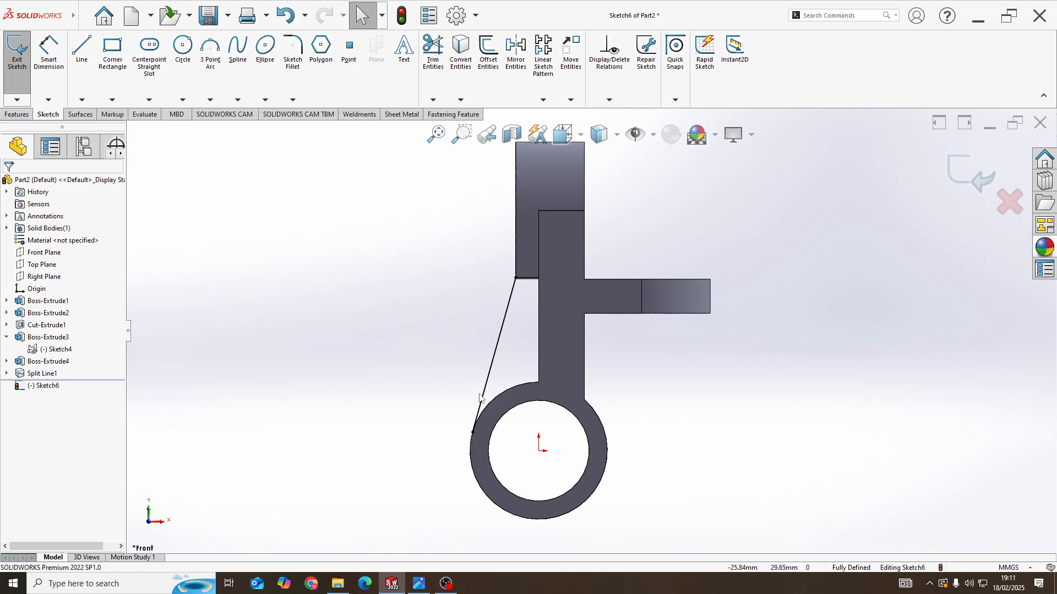
Exit the tangent line sketch, keeping the line
middle_drag(502, 358, 517, 248)
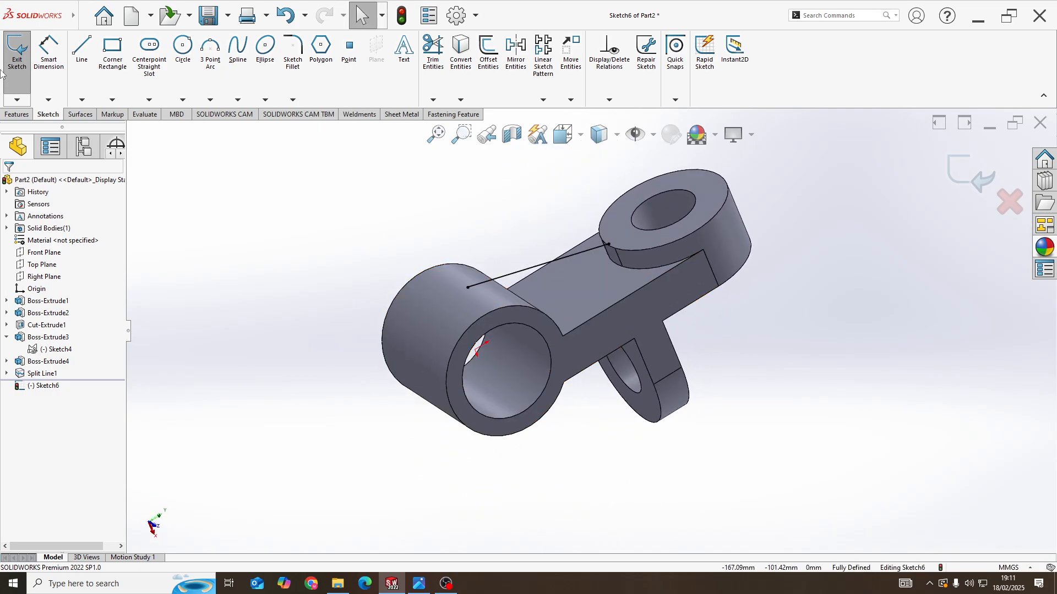
click(22, 114)
click(505, 101)
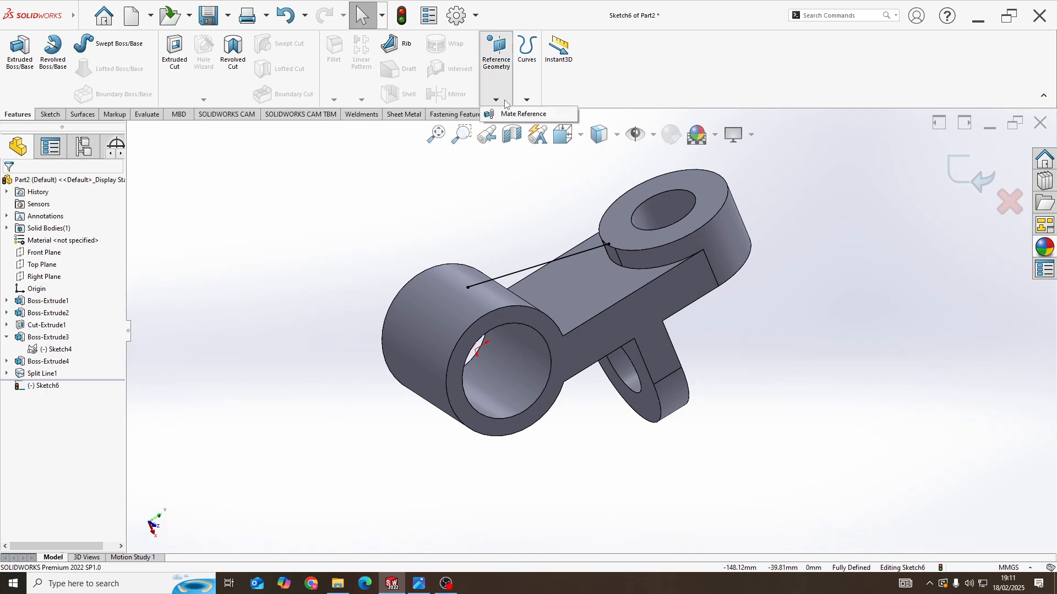
click(411, 155)
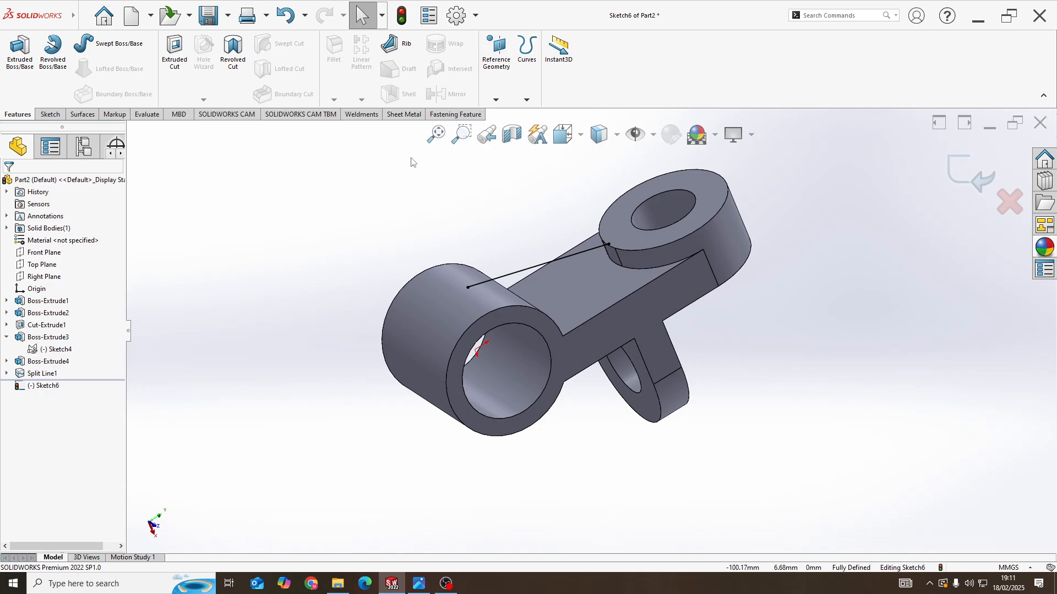
click(983, 178)
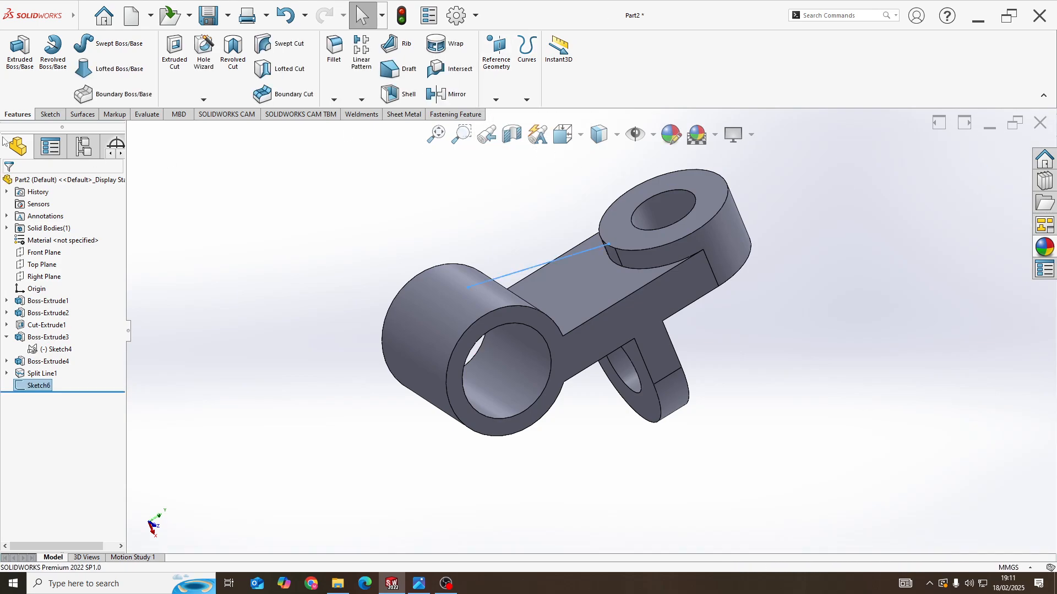
Create a reference plane through the tangent line's lower endpoint, parallel to the Top Plane
click(496, 99)
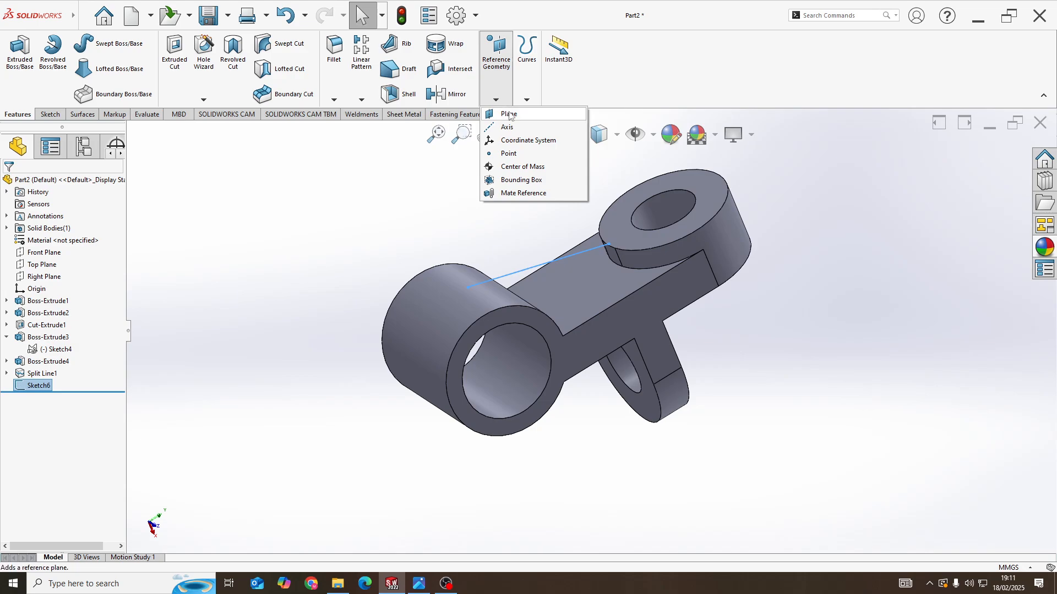
click(508, 138)
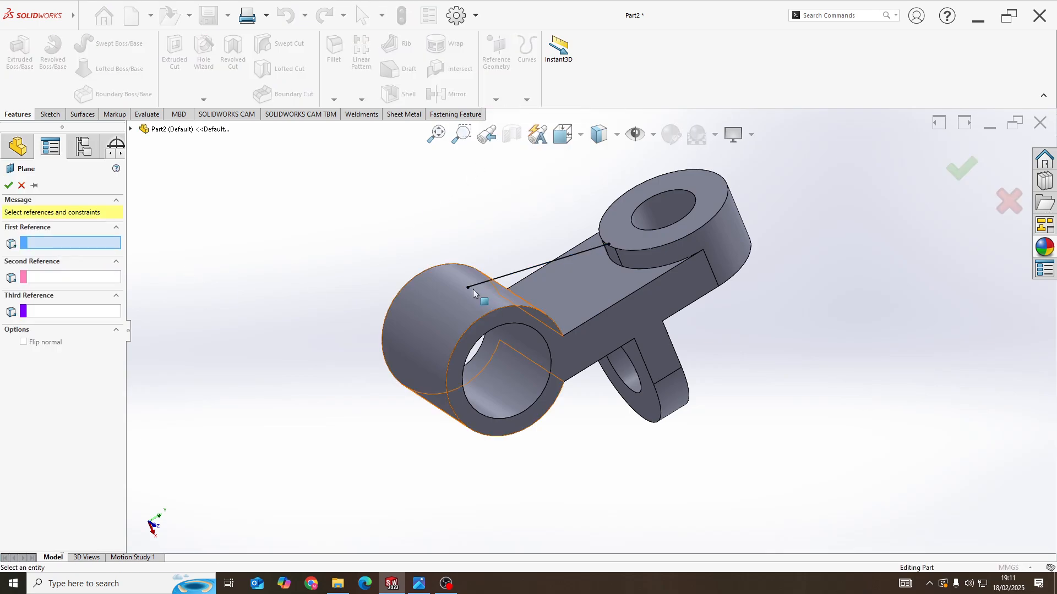
scroll(471, 292, down, 3)
click(495, 299)
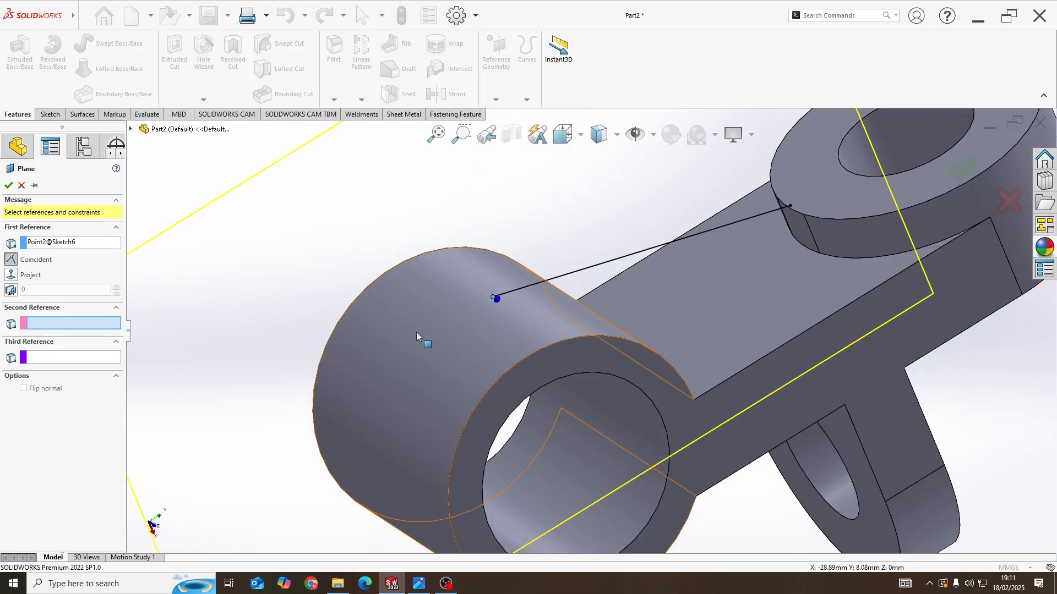
scroll(420, 342, up, 3)
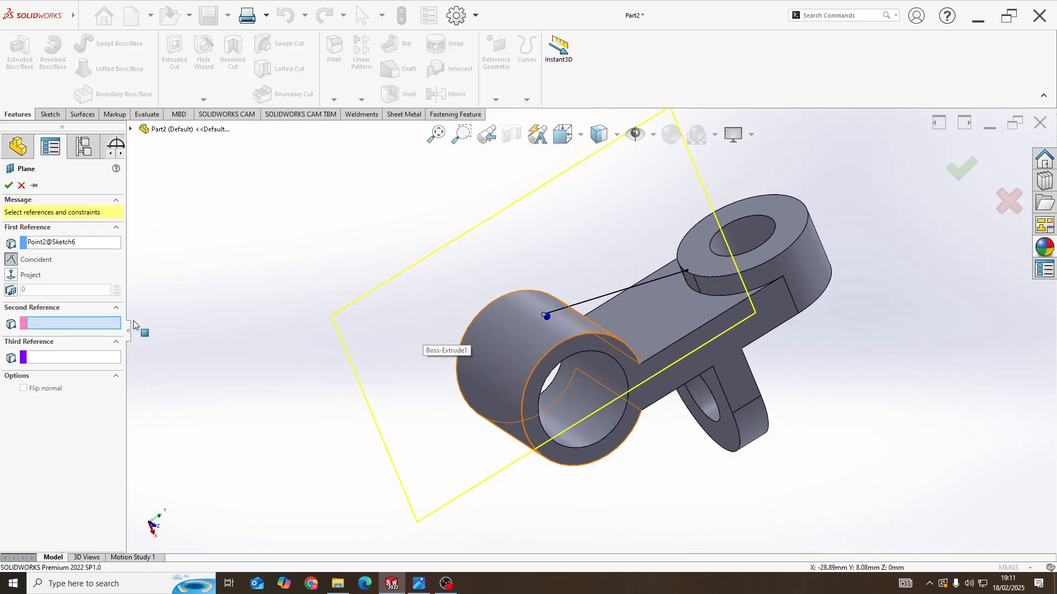
click(131, 128)
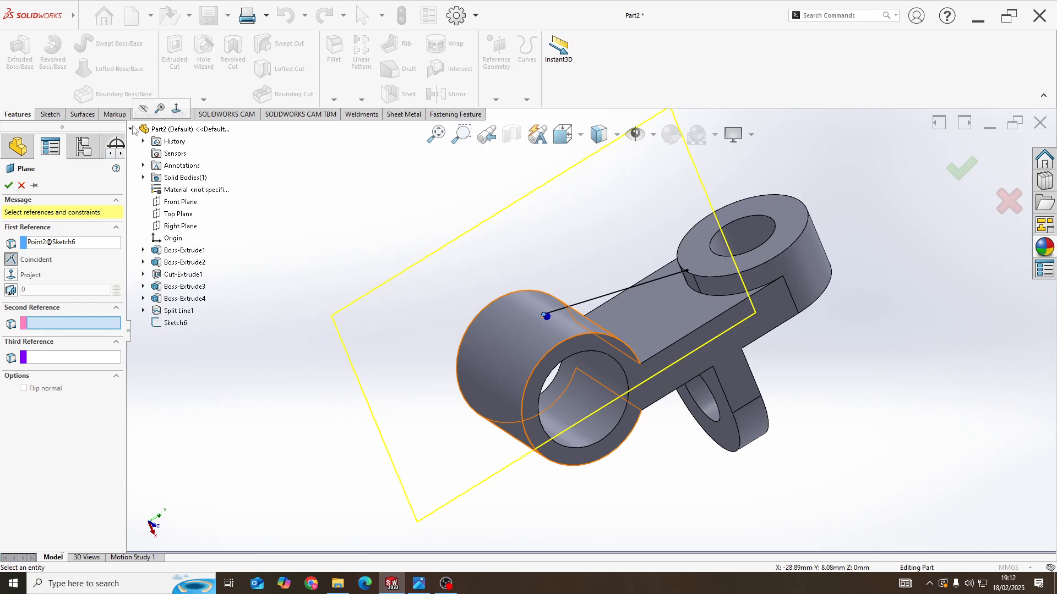
click(186, 215)
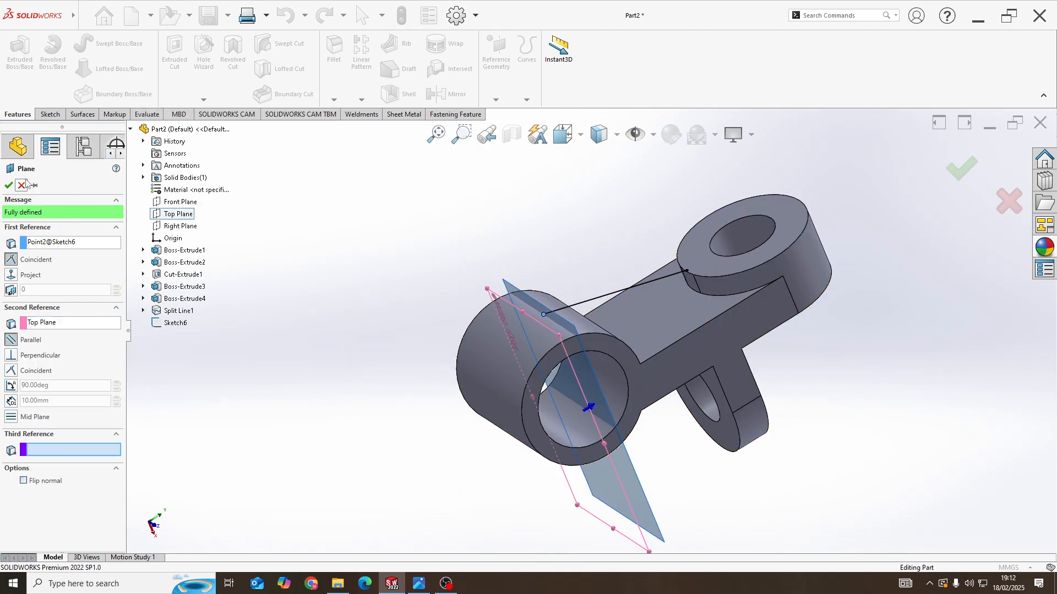
click(8, 185)
On the new plane, sketch a corner rectangle about 29 by 4.3 mm from the tangent line's lower end to in line with the origin
scroll(543, 315, up, 6)
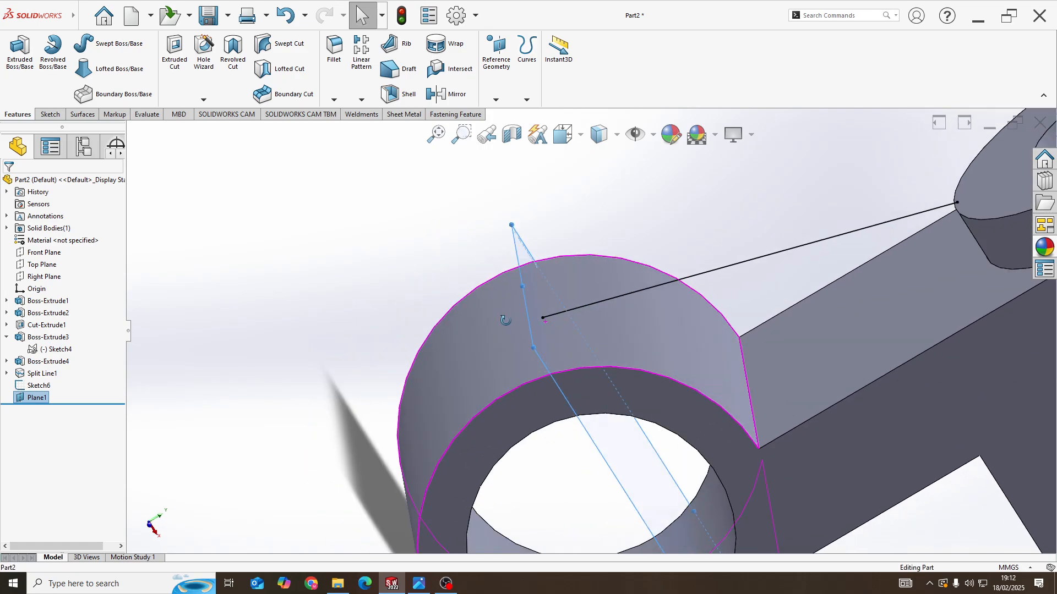
middle_drag(542, 315, 553, 282)
right_click(554, 281)
click(550, 262)
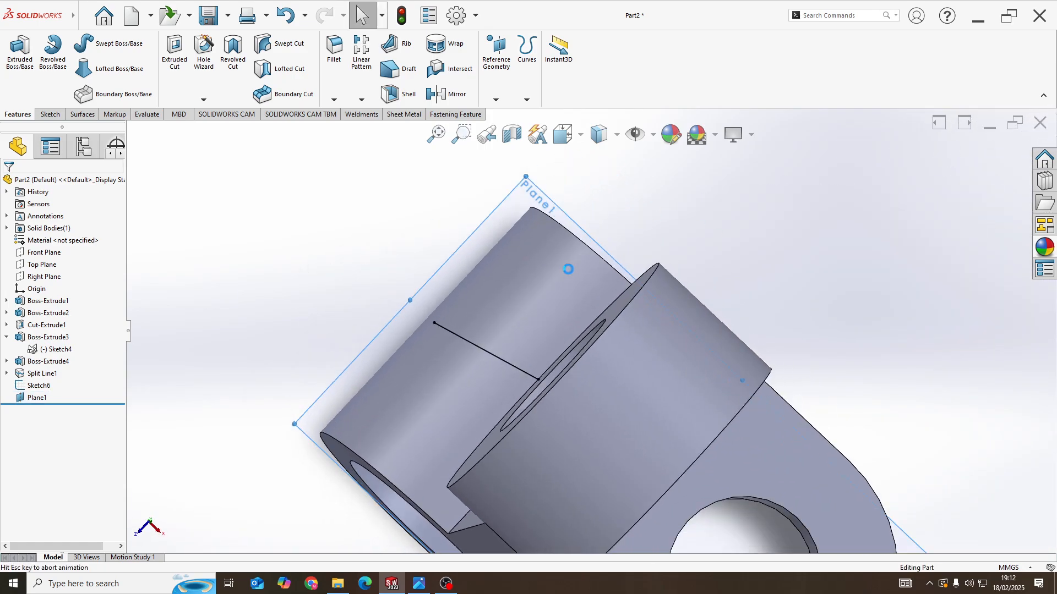
scroll(476, 364, down, 2)
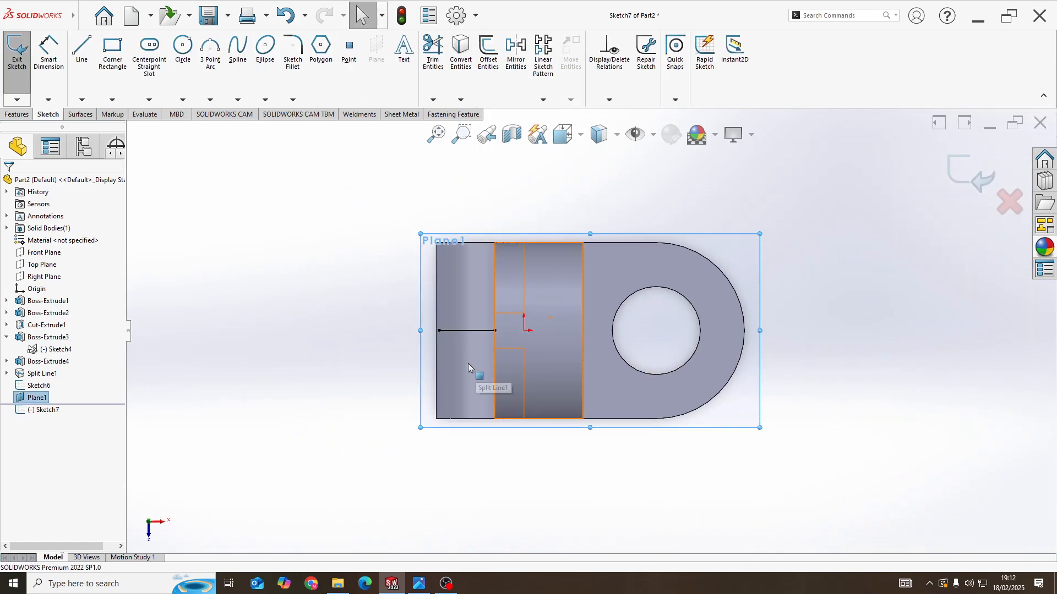
click(112, 49)
scroll(472, 340, down, 2)
scroll(479, 348, down, 5)
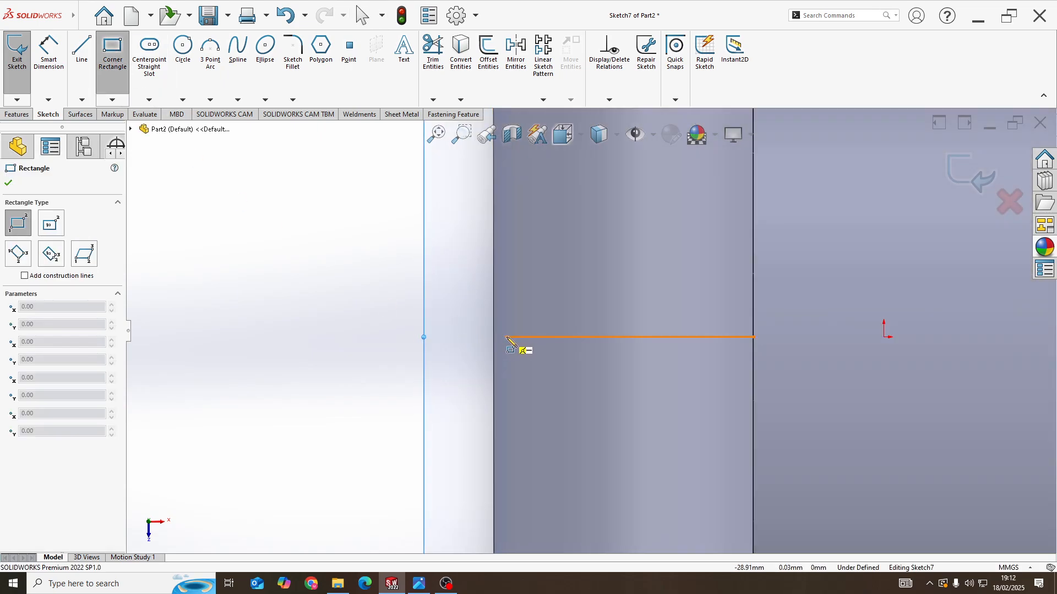
click(507, 322)
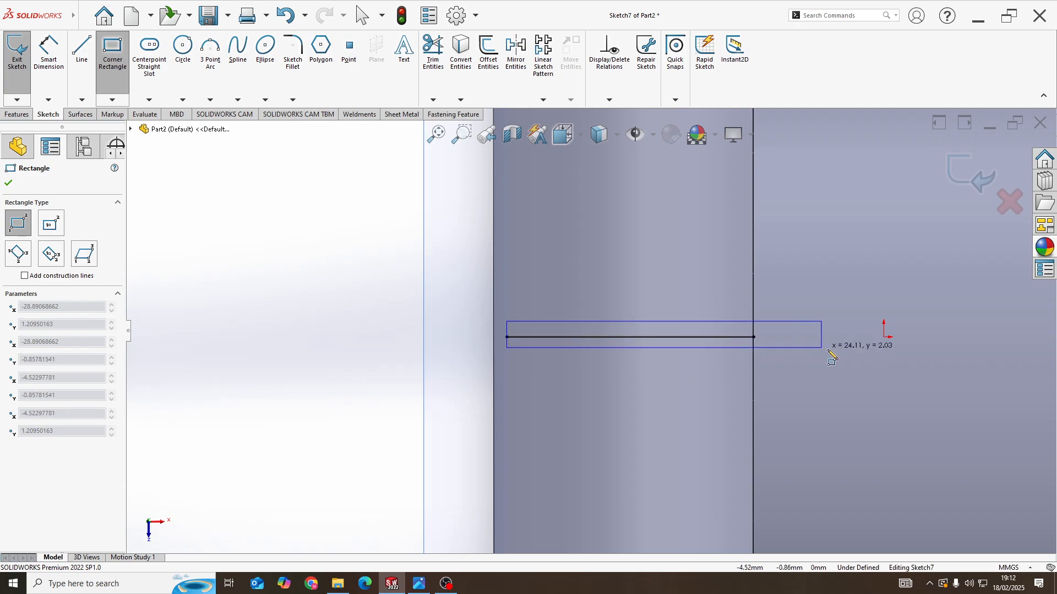
click(887, 377)
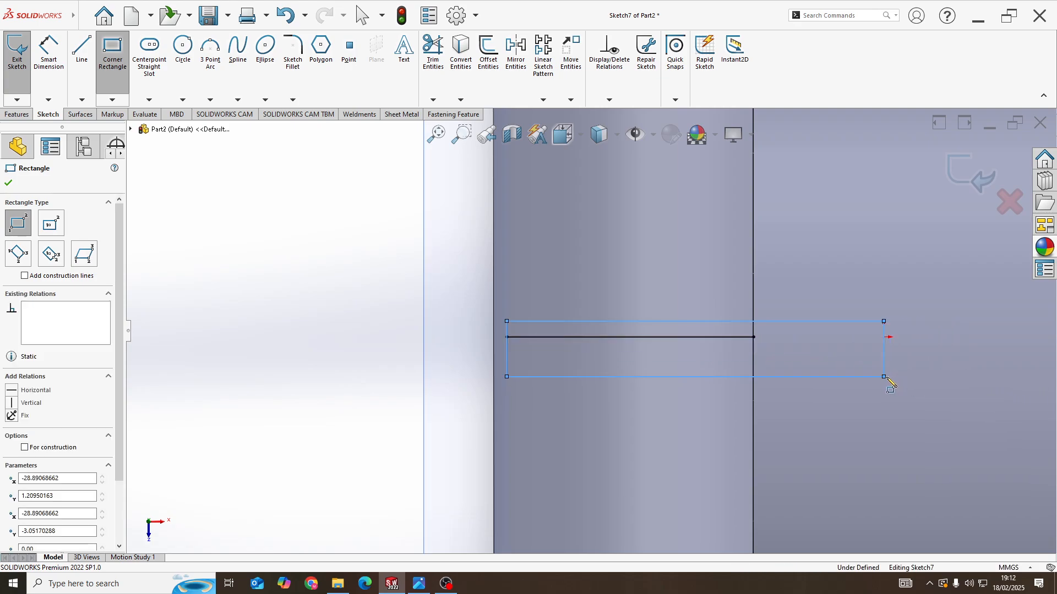
key(Escape)
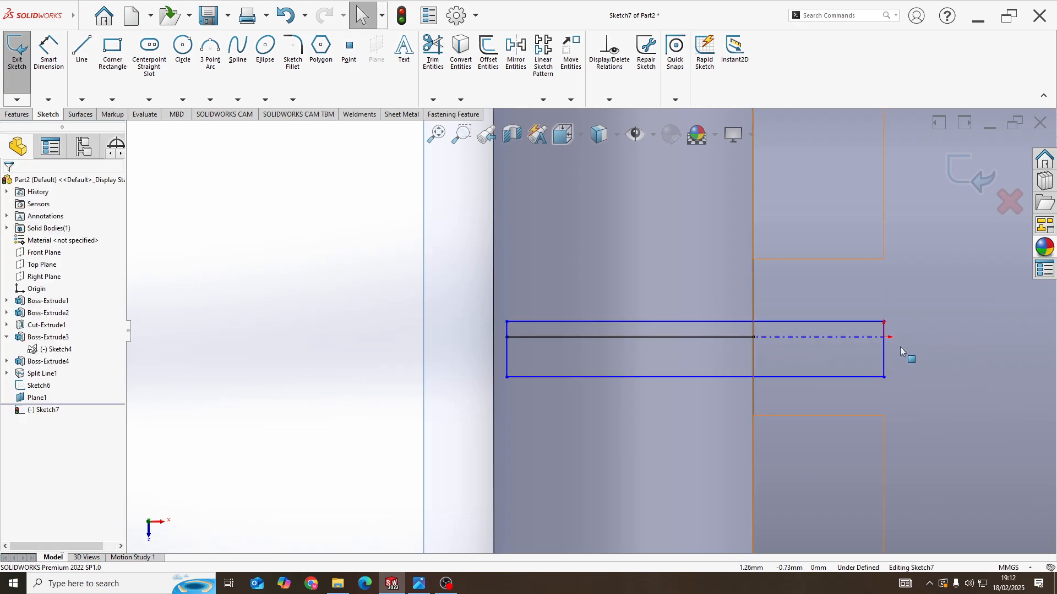
Align the midpoint of the rectangle's short side horizontally with the origin so the rectangle is centred on the tangent line
click(885, 352)
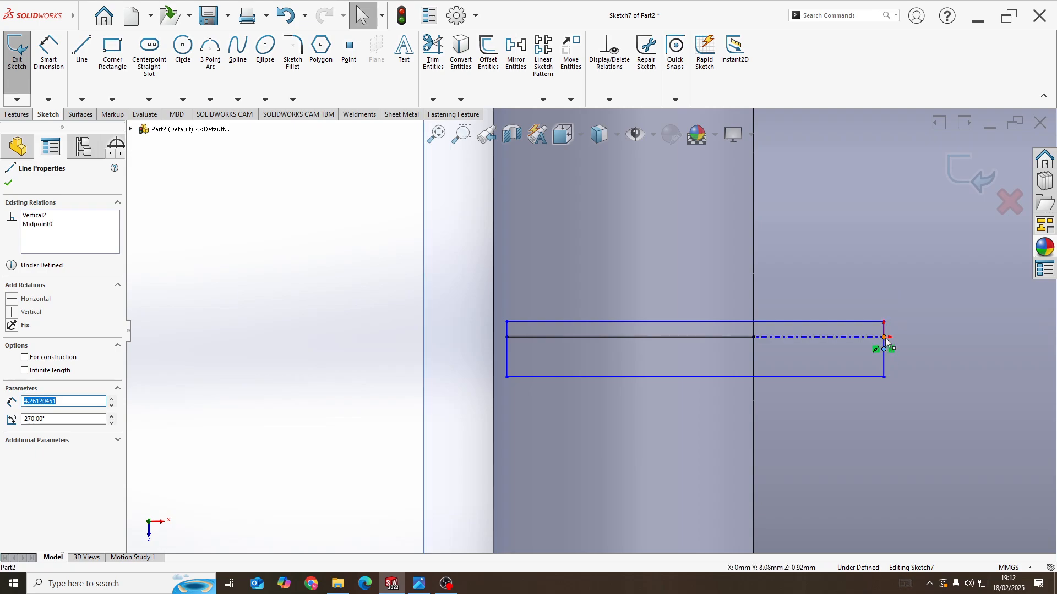
click(884, 338)
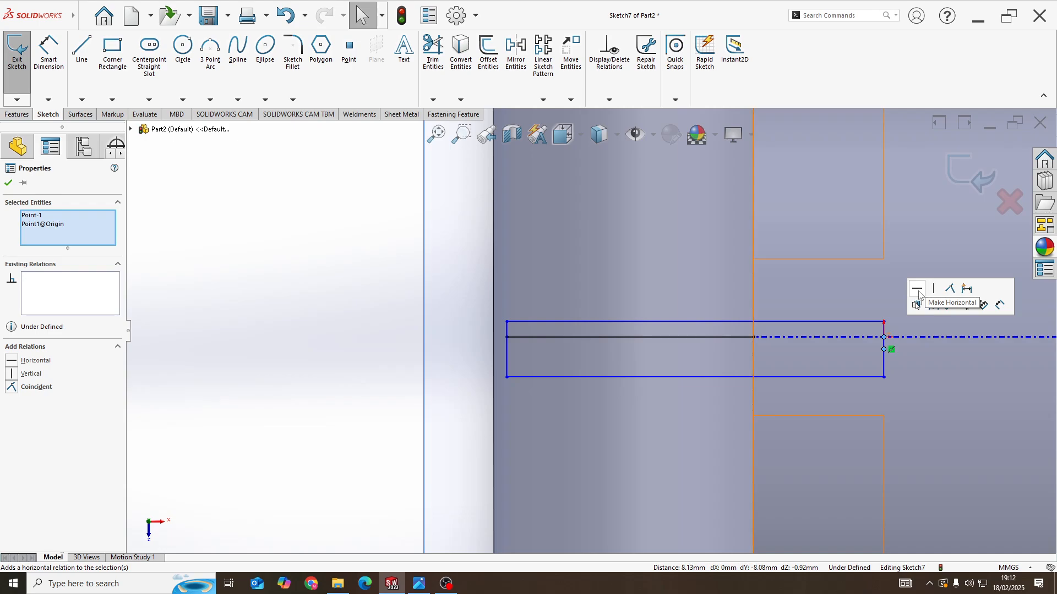
click(917, 289)
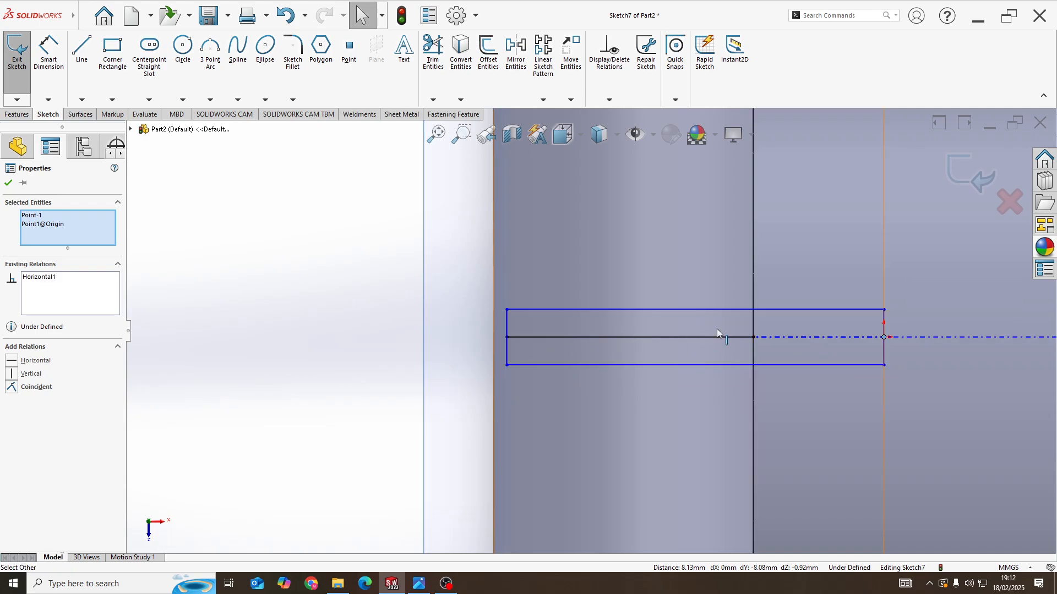
Dimension the rectangle's short side to 12 mm, as on the Part 51 drawing, and exit the sketch
click(51, 63)
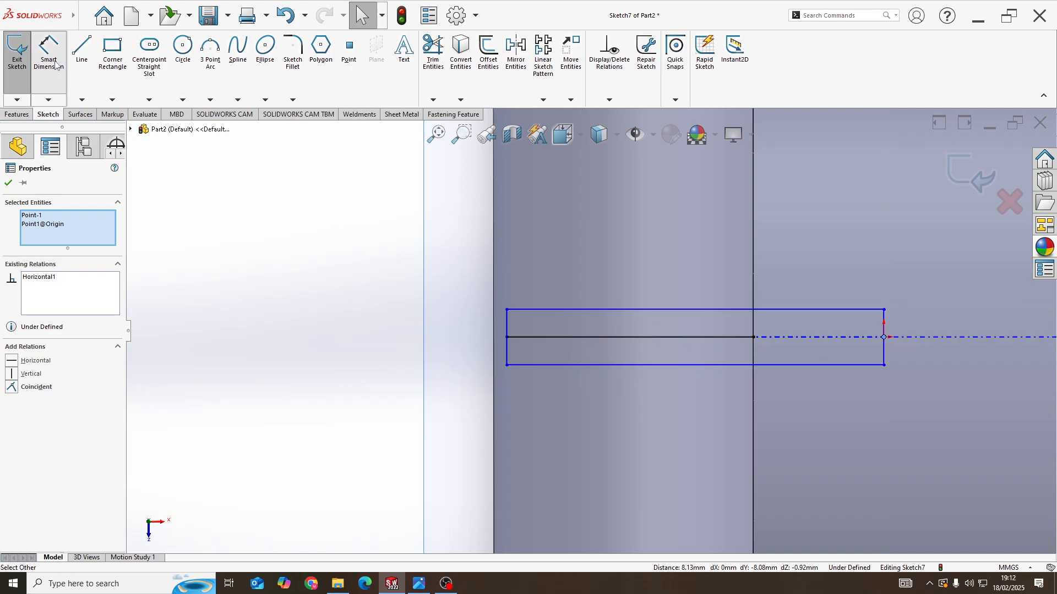
click(506, 320)
click(401, 338)
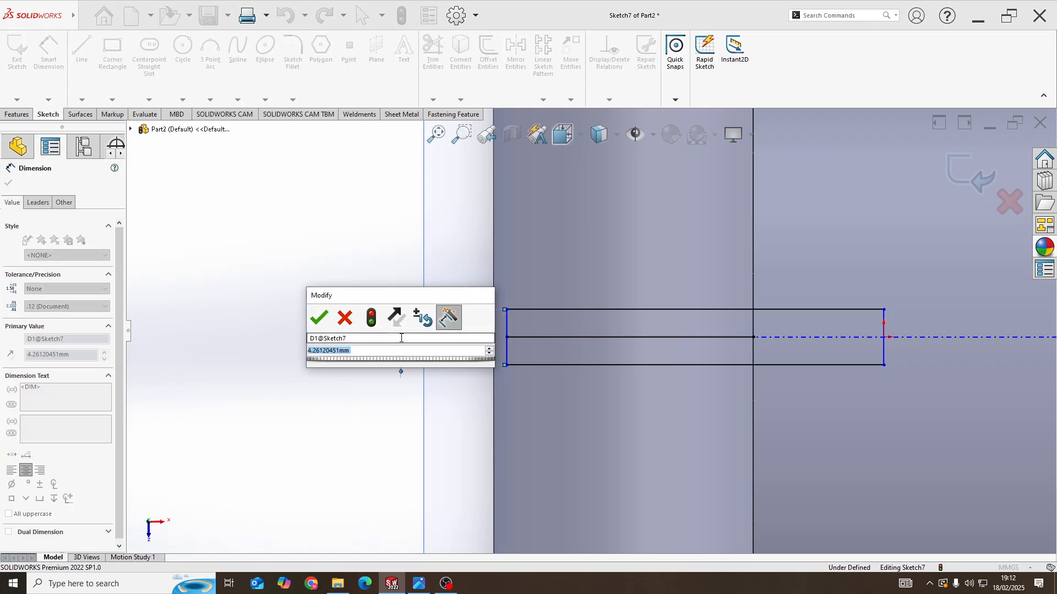
key(alt+Tab)
key(alt+Tab)
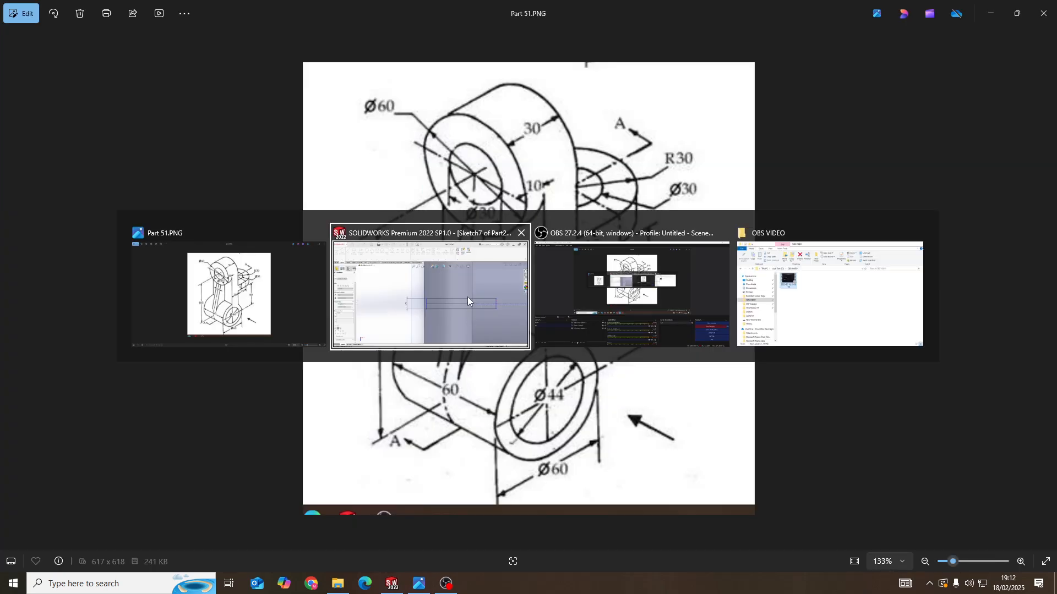
text(12A)
key(Return)
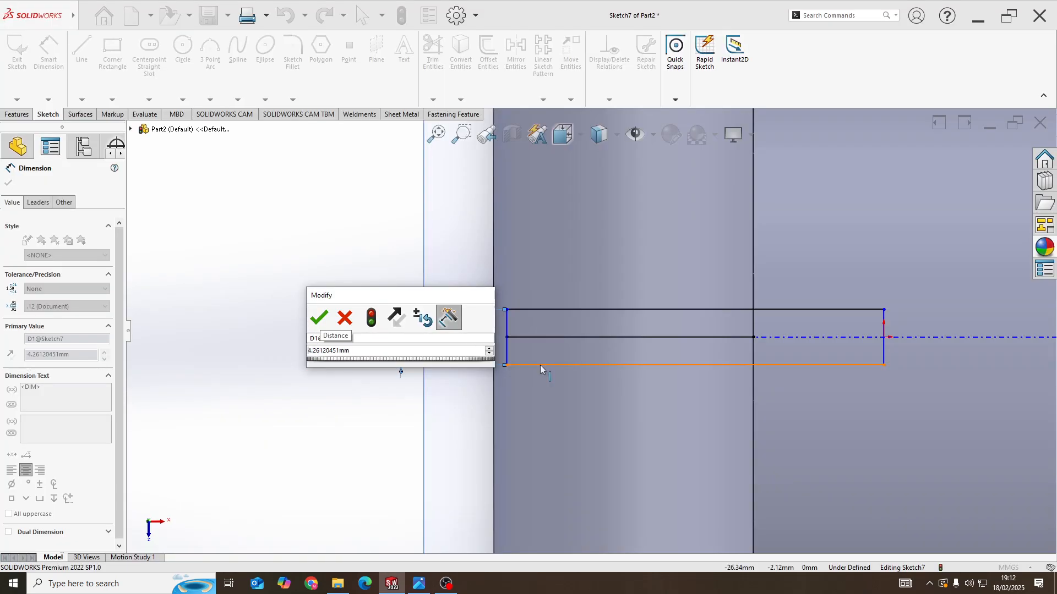
double_click(363, 352)
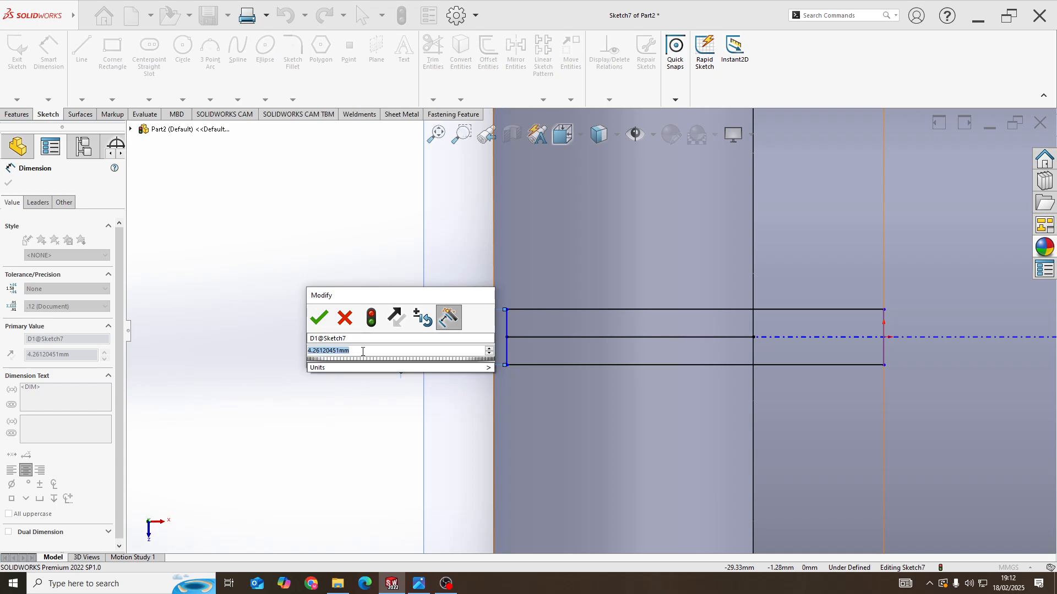
key(Return)
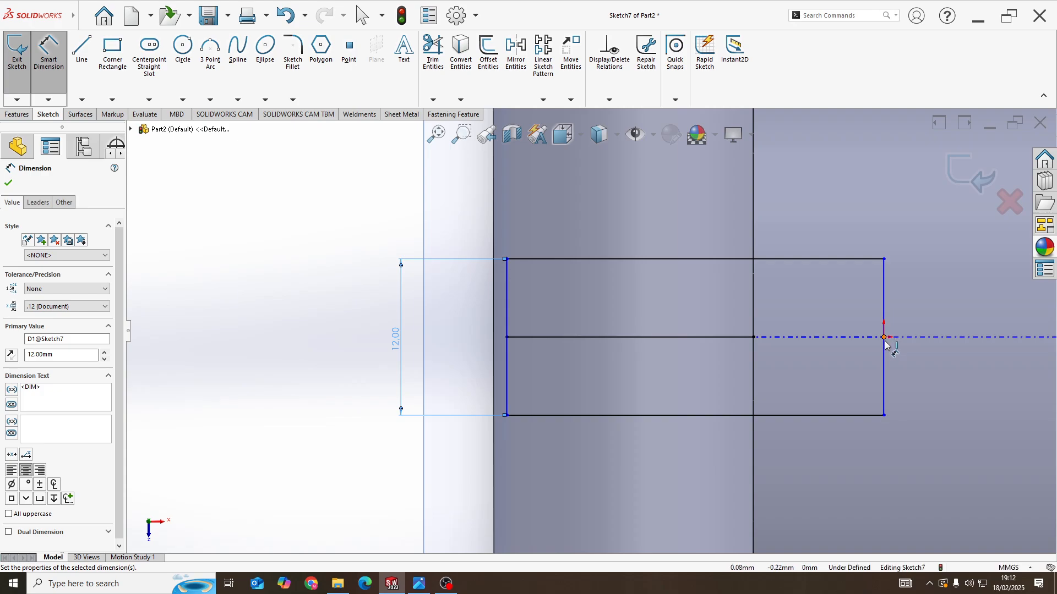
scroll(886, 342, up, 3)
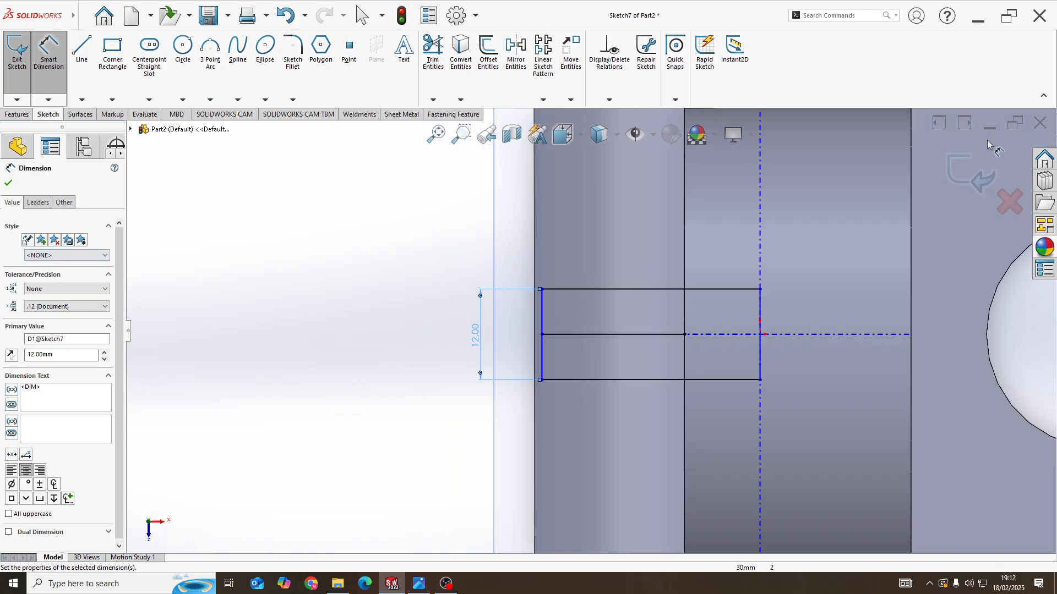
click(958, 183)
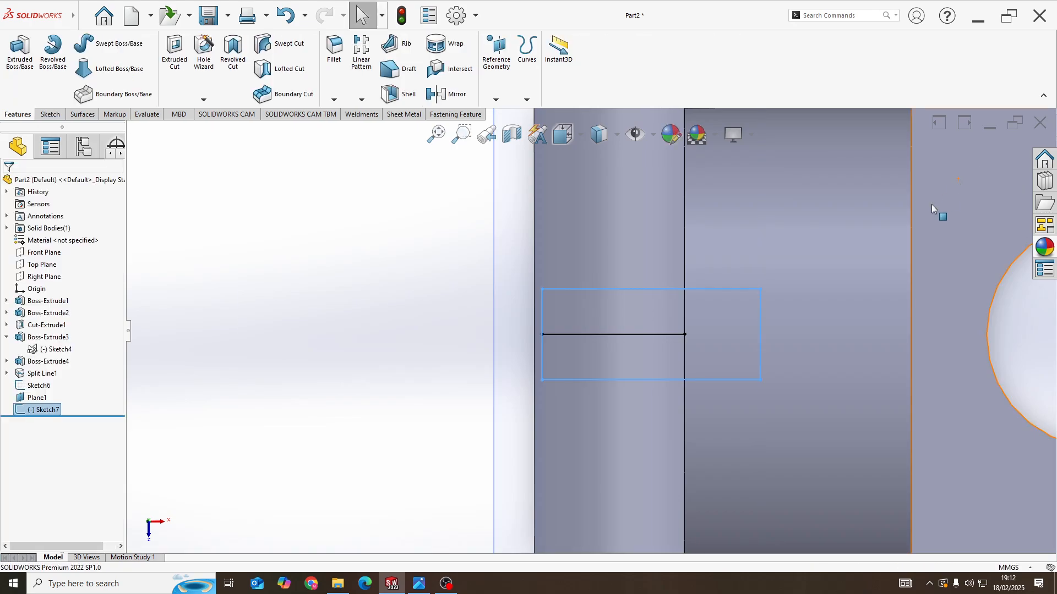
Start a Lofted Boss/Base and reselect the 12 mm rectangle sketch near its outer corner as the first profile
mouse_move(786, 347)
middle_down()
mouse_move(662, 353)
mouse_move(654, 422)
mouse_move(674, 325)
mouse_move(695, 349)
middle_up()
scroll(469, 436, up, 2)
scroll(469, 439, down, 3)
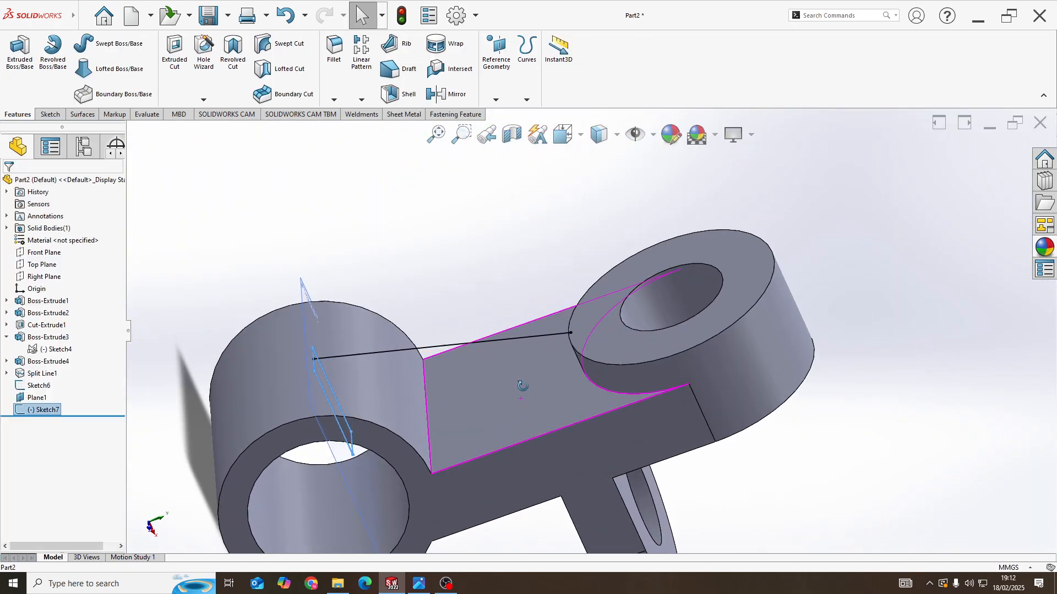
middle_drag(357, 391, 255, 424)
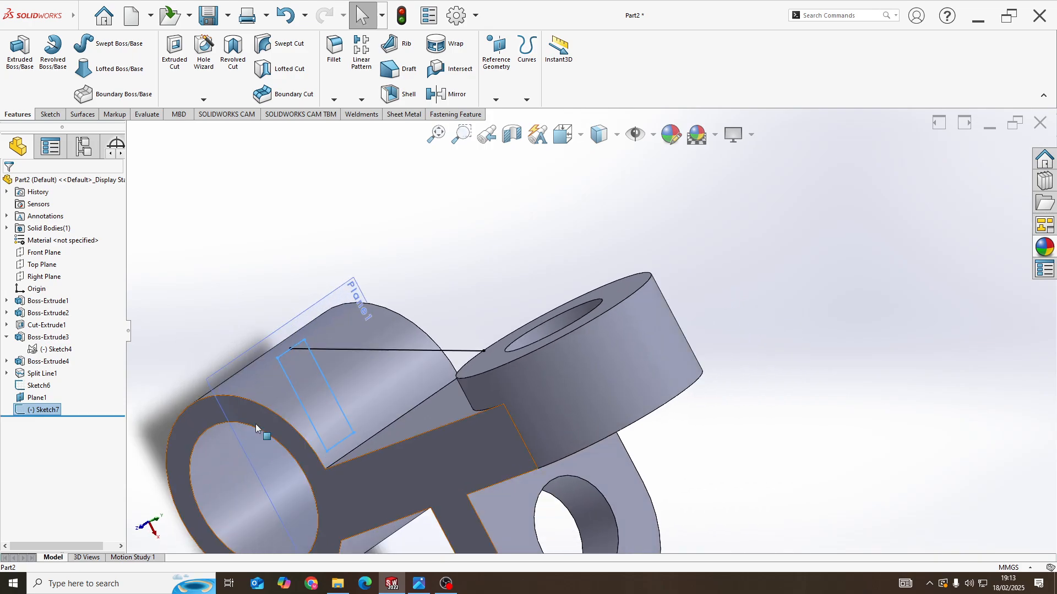
middle_drag(296, 368, 287, 389)
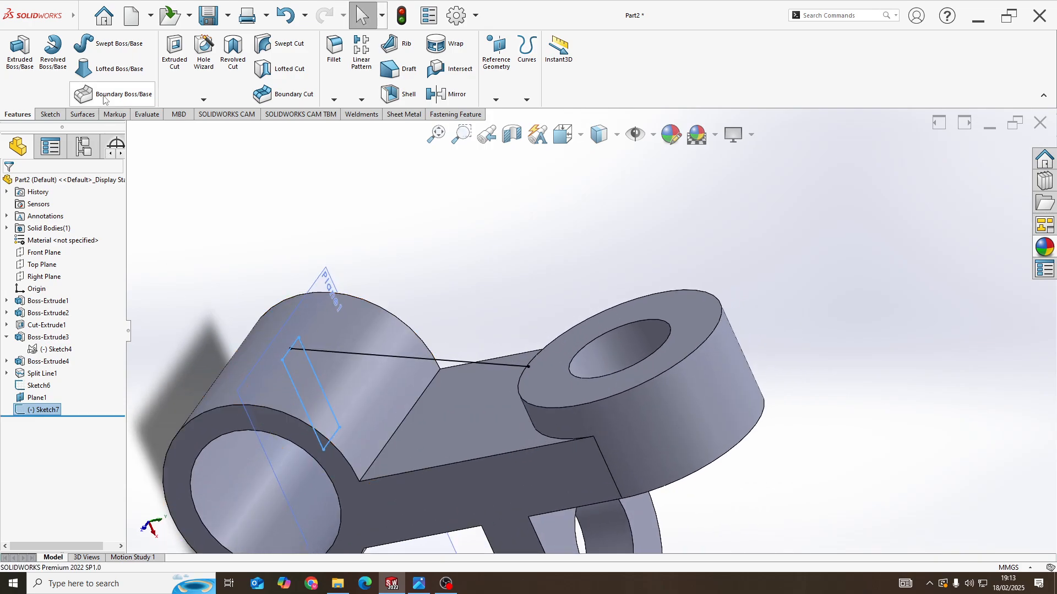
click(104, 72)
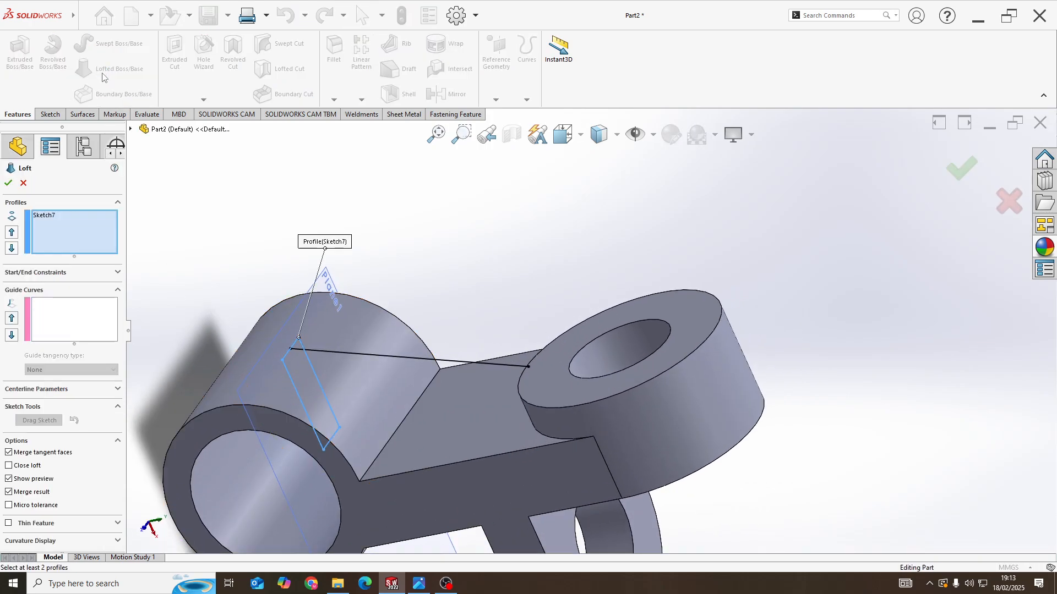
right_click(64, 228)
click(94, 235)
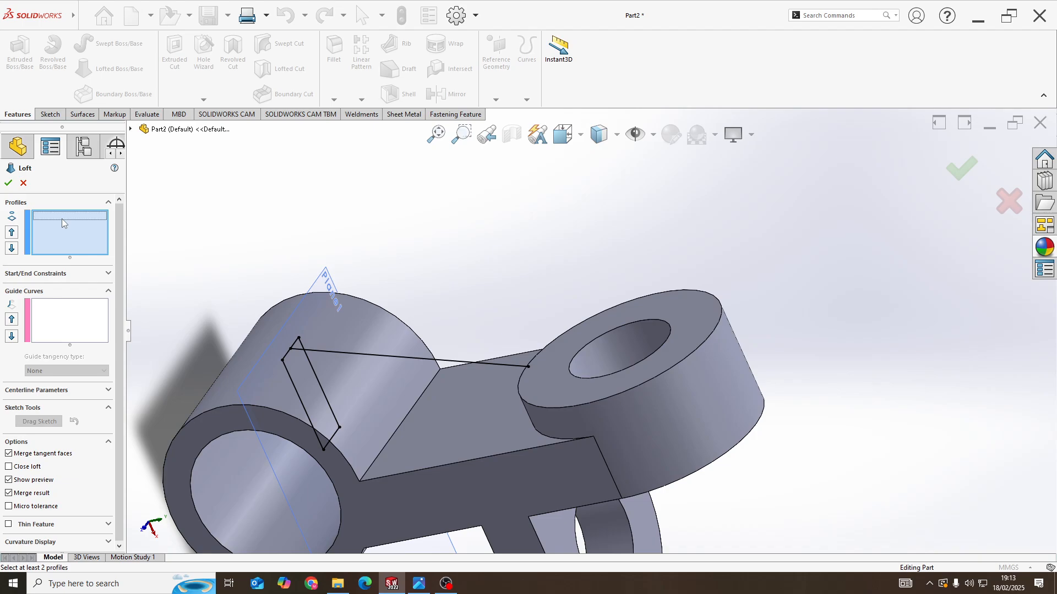
scroll(482, 229, down, 2)
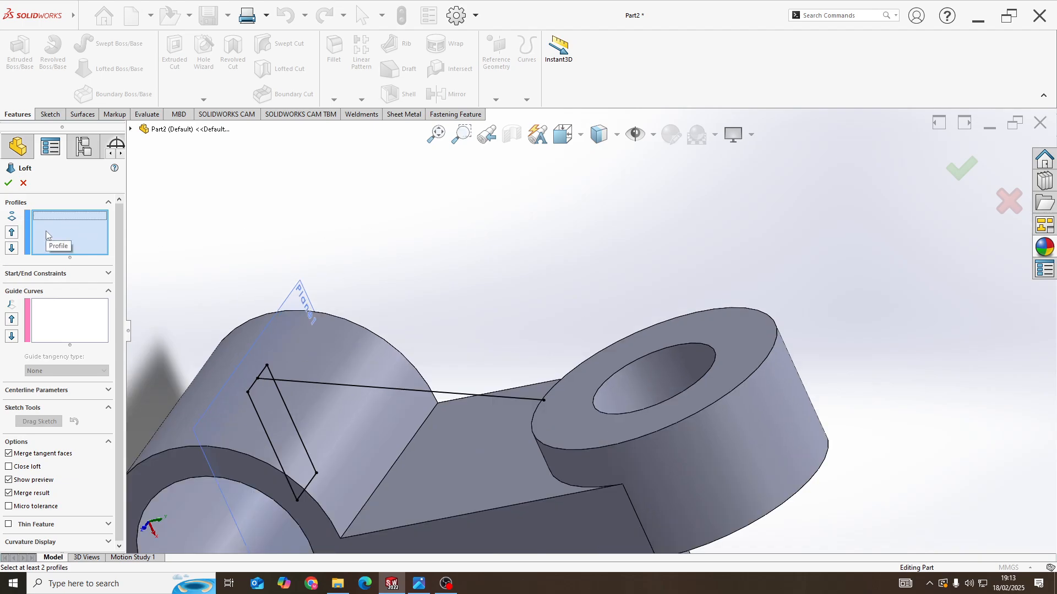
scroll(253, 375, down, 4)
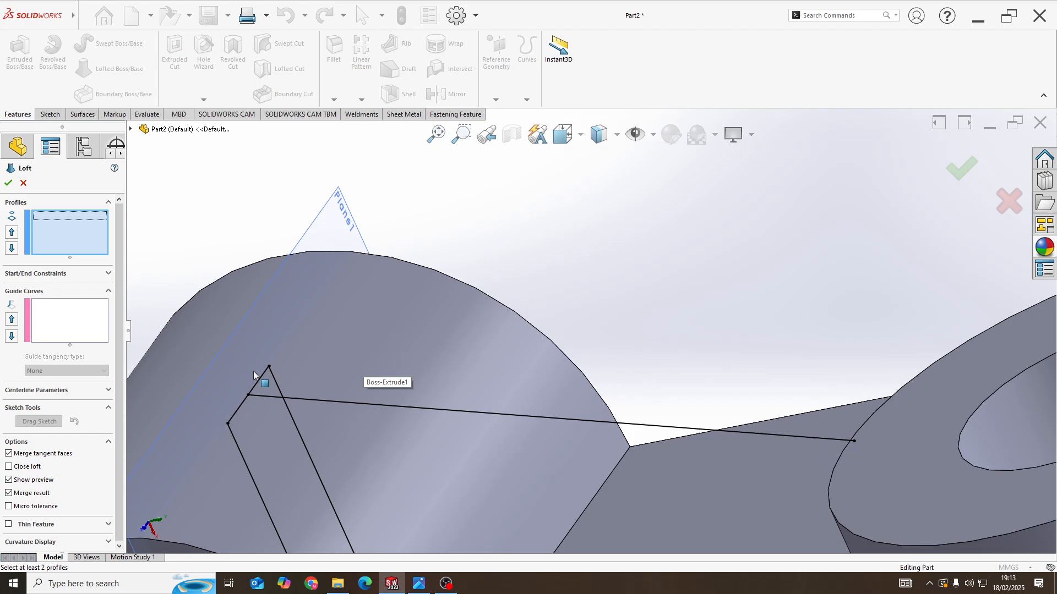
click(238, 414)
scroll(368, 415, up, 4)
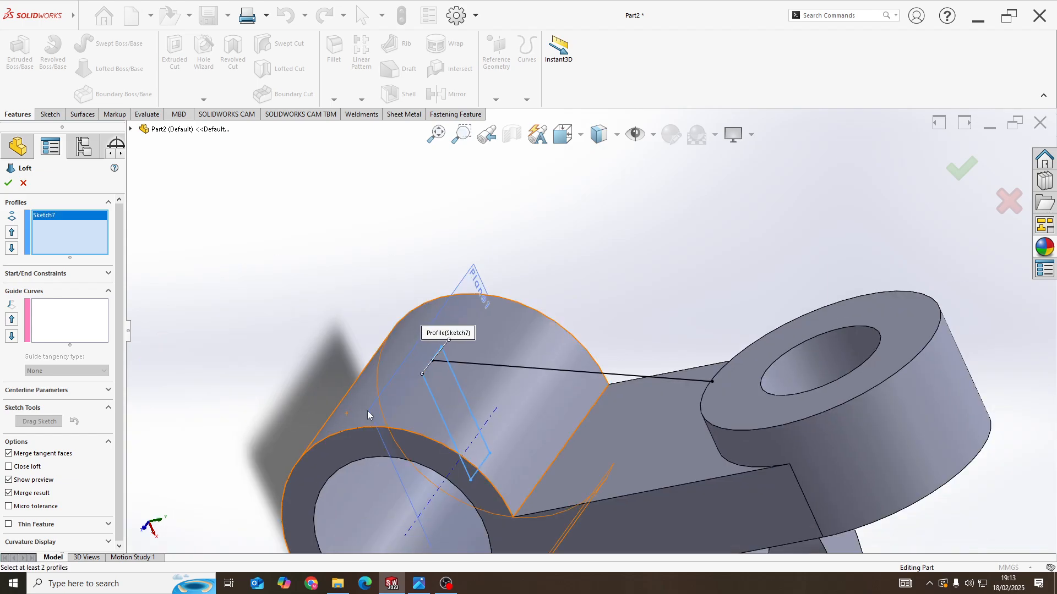
scroll(437, 375, down, 2)
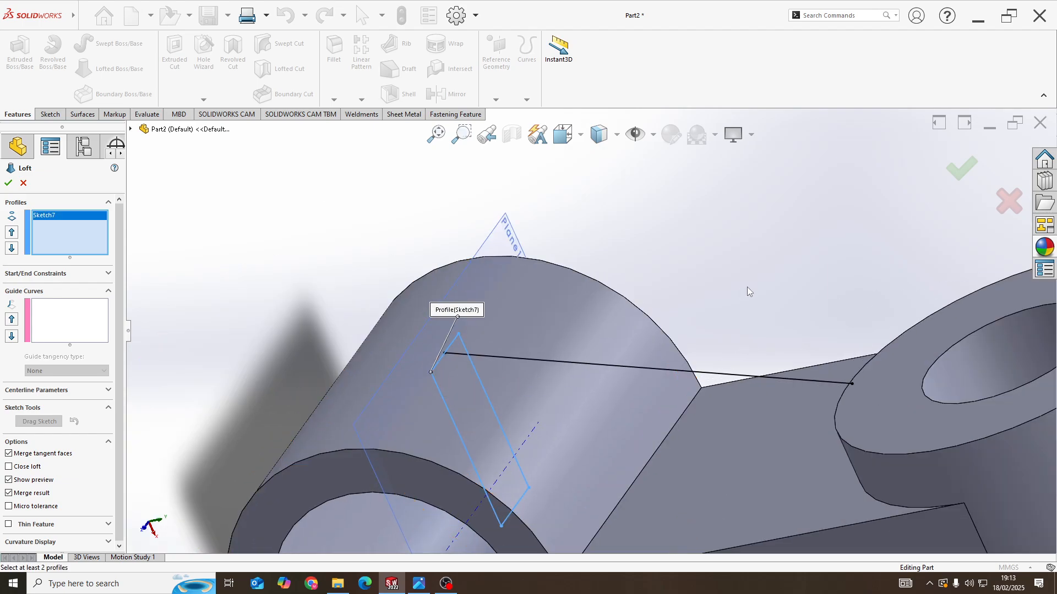
Add the split face on the upper boss as the second loft profile and create the merged rib
middle_drag(747, 293, 847, 238)
scroll(847, 240, up, 4)
scroll(845, 302, down, 4)
middle_drag(726, 355, 603, 422)
click(589, 436)
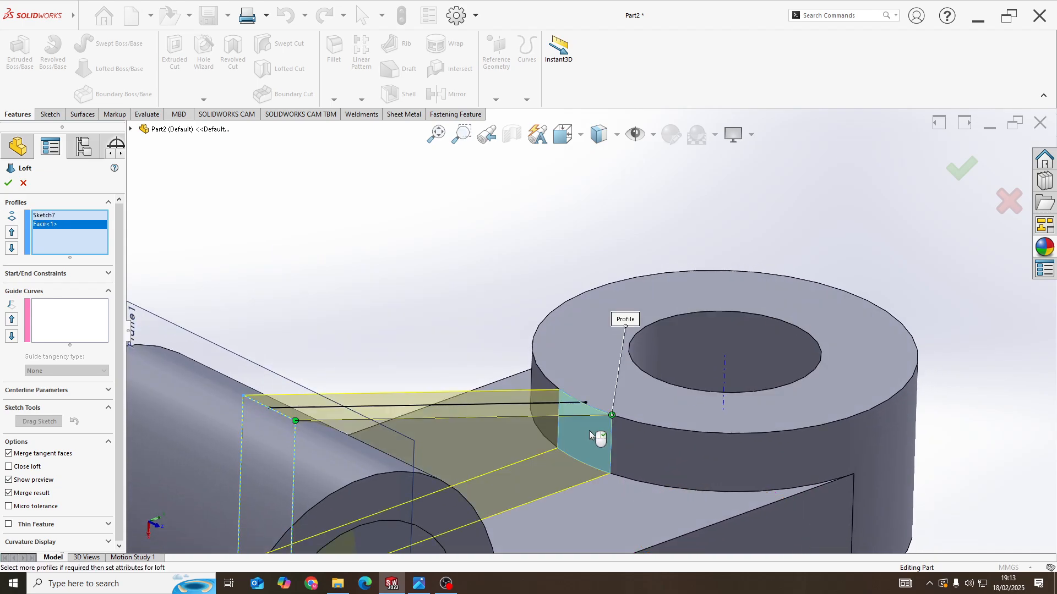
middle_drag(507, 438, 524, 385)
scroll(559, 378, down, 4)
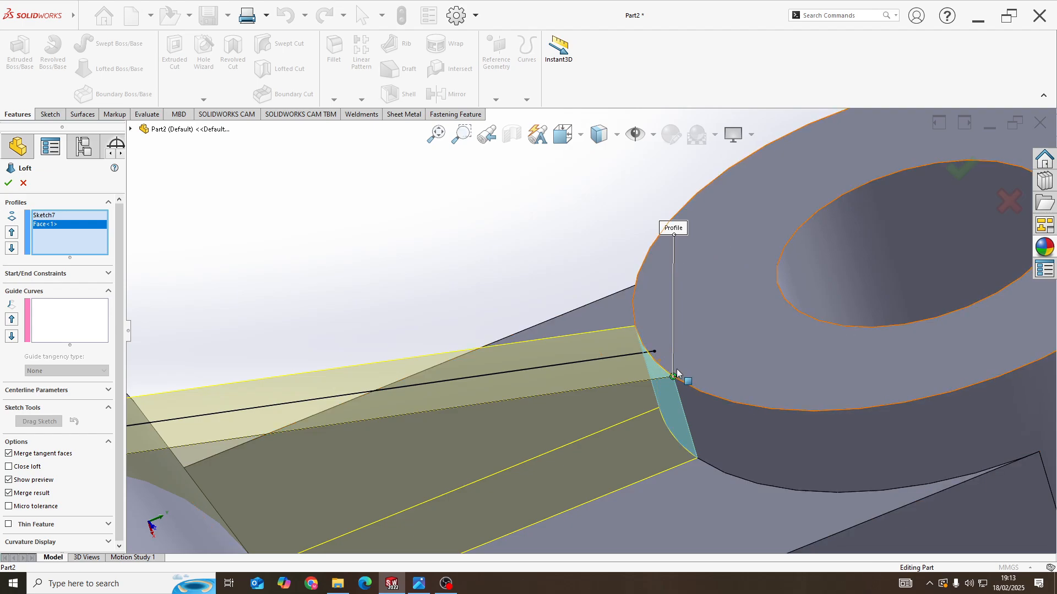
scroll(649, 336, up, 4)
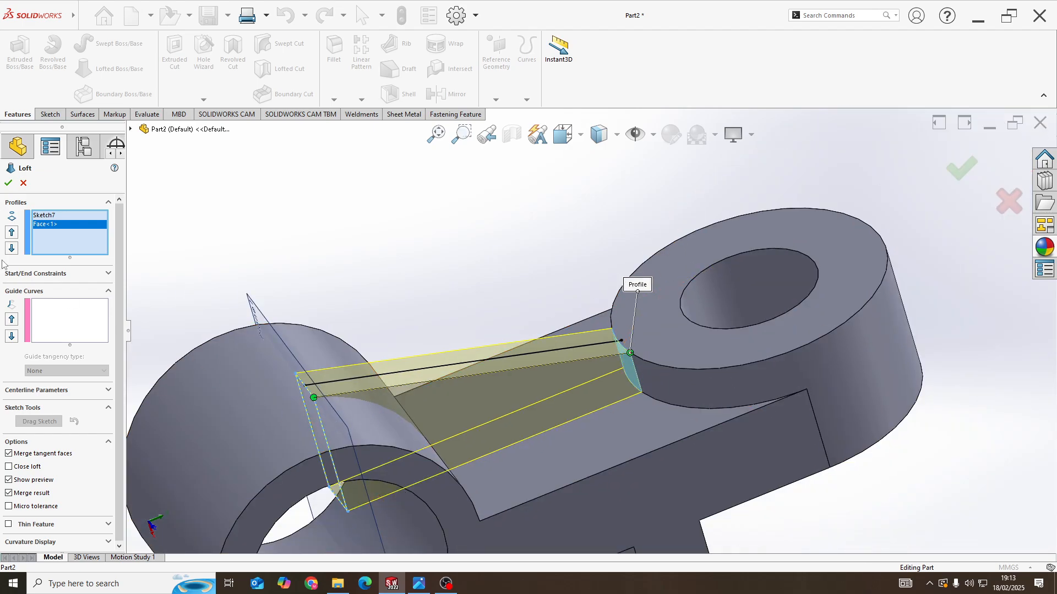
click(8, 183)
Hide the tangent line sketch and the reference plane at the lower cylinder
middle_drag(484, 385, 513, 377)
right_click(509, 370)
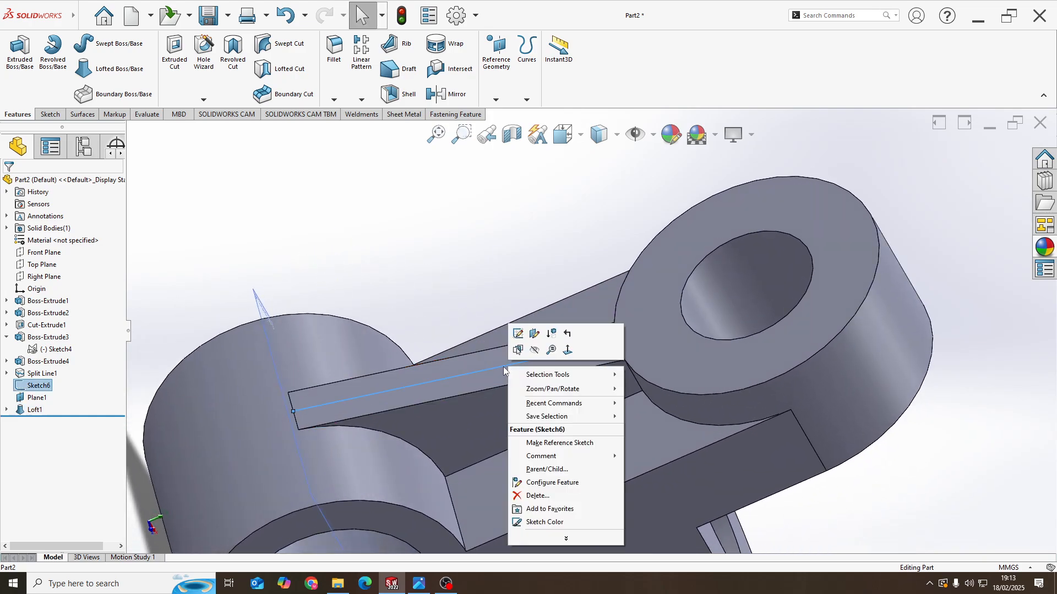
click(532, 350)
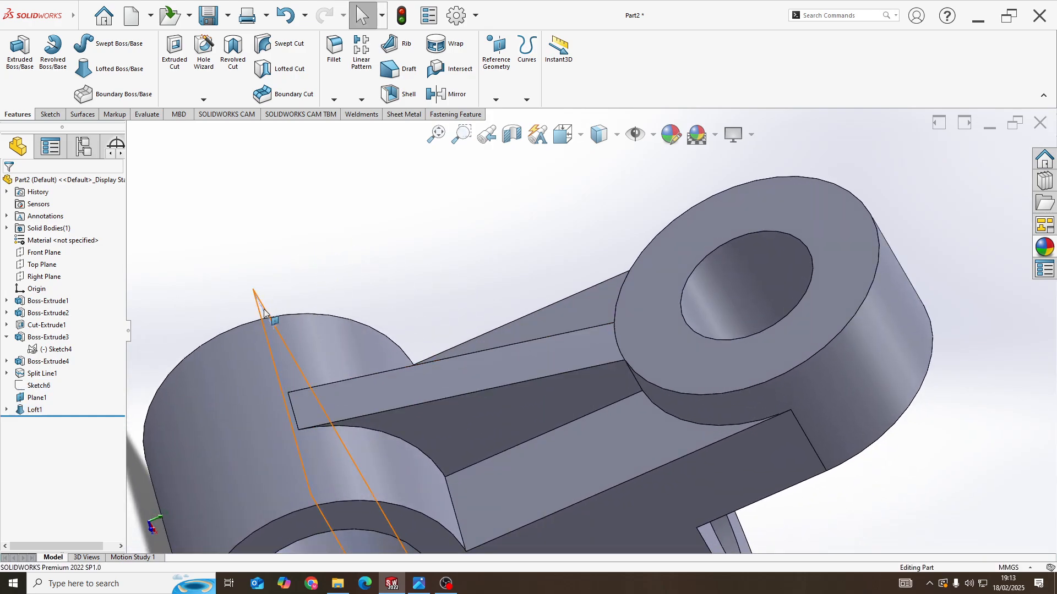
right_click(265, 314)
click(305, 296)
Start a sketch on the rib's side face that protrudes into the lower bore and convert that face's outline into sketch entities
scroll(411, 463, up, 4)
middle_drag(411, 464, 585, 314)
scroll(527, 343, down, 5)
right_click(585, 313)
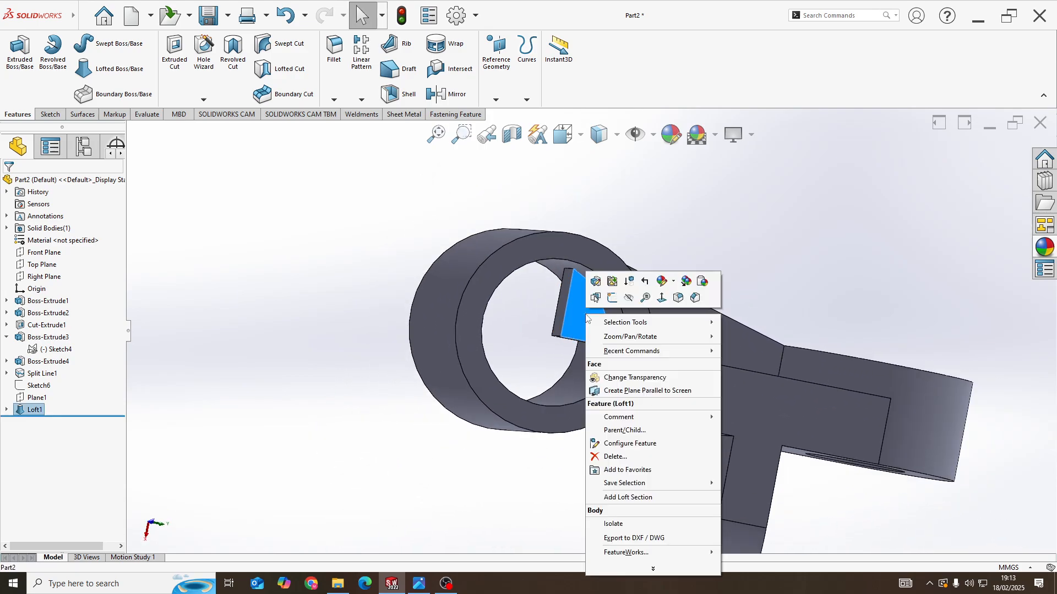
click(614, 301)
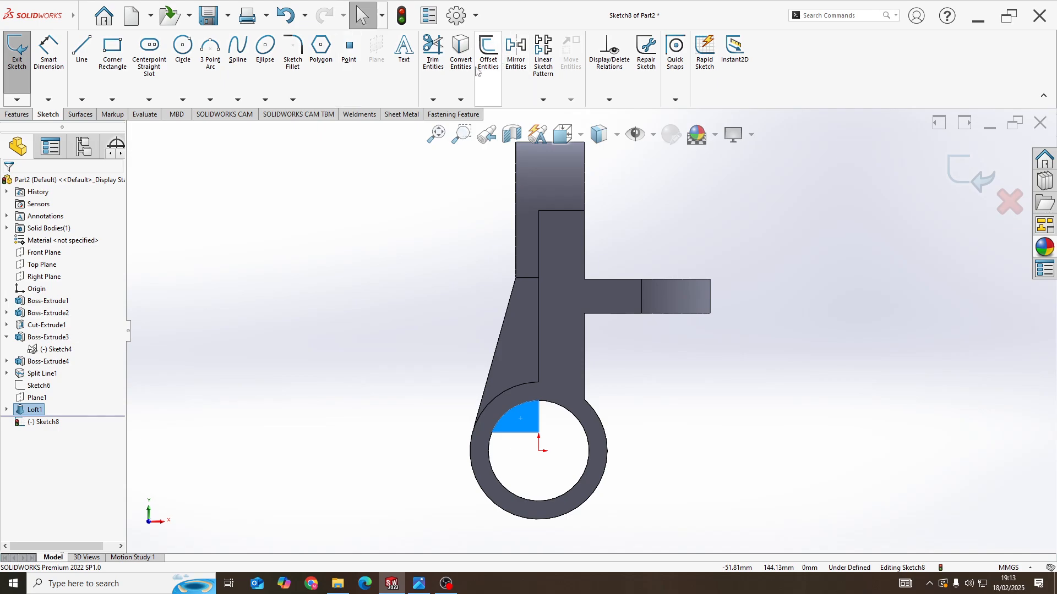
click(459, 61)
Cut-extrude the converted outline Through All to remove the rib material inside the lower bore
click(8, 116)
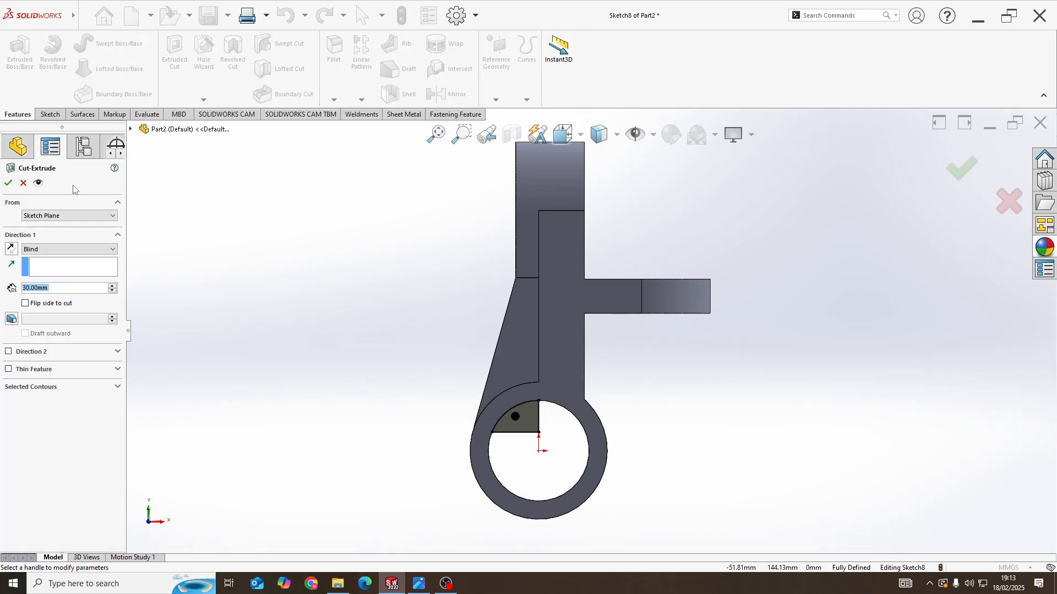
click(46, 251)
click(61, 268)
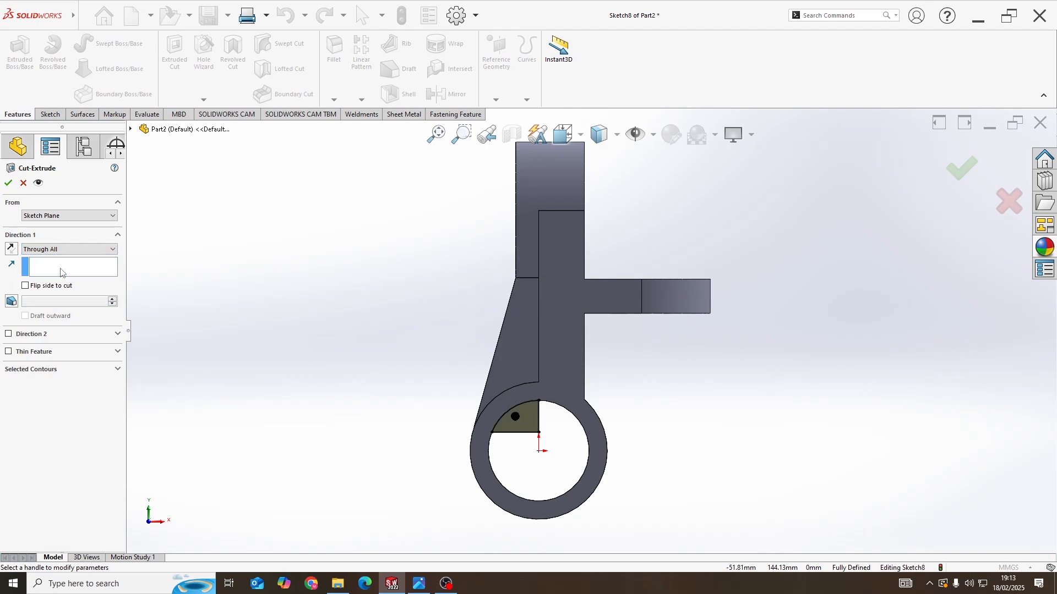
click(10, 184)
Examine the cleared lower bore and the rib's joints with both cylinders, finishing in an isometric view
middle_drag(487, 389, 517, 439)
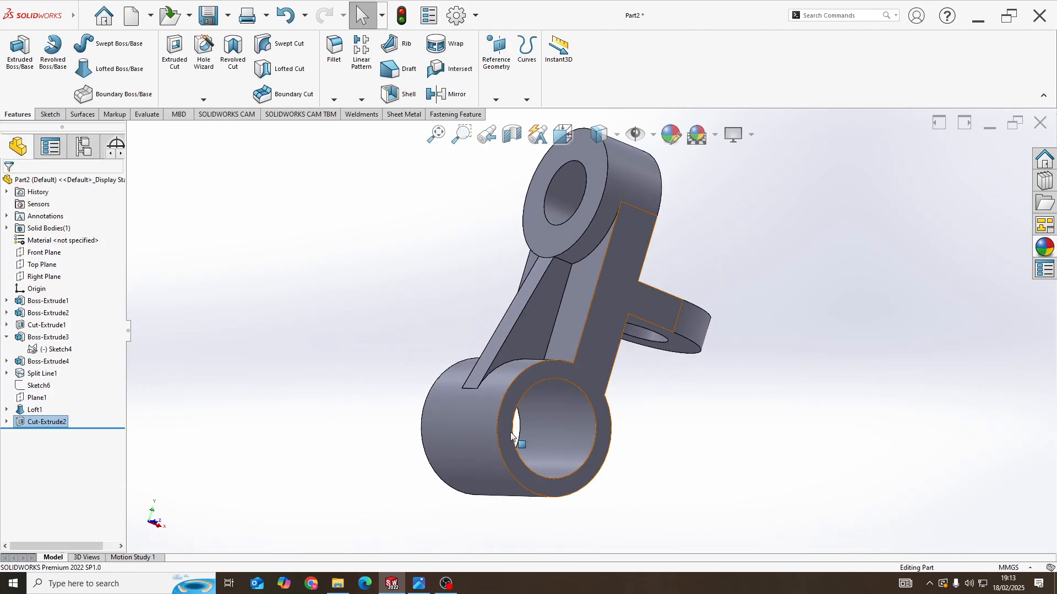
scroll(517, 438, down, 4)
scroll(551, 269, up, 4)
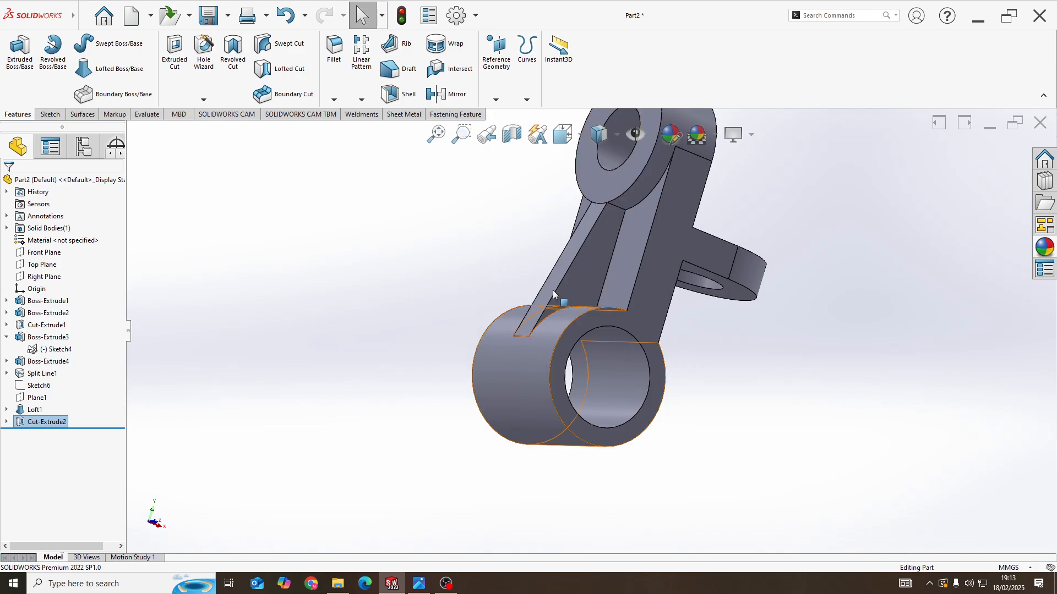
scroll(594, 201, down, 8)
middle_drag(528, 314, 549, 234)
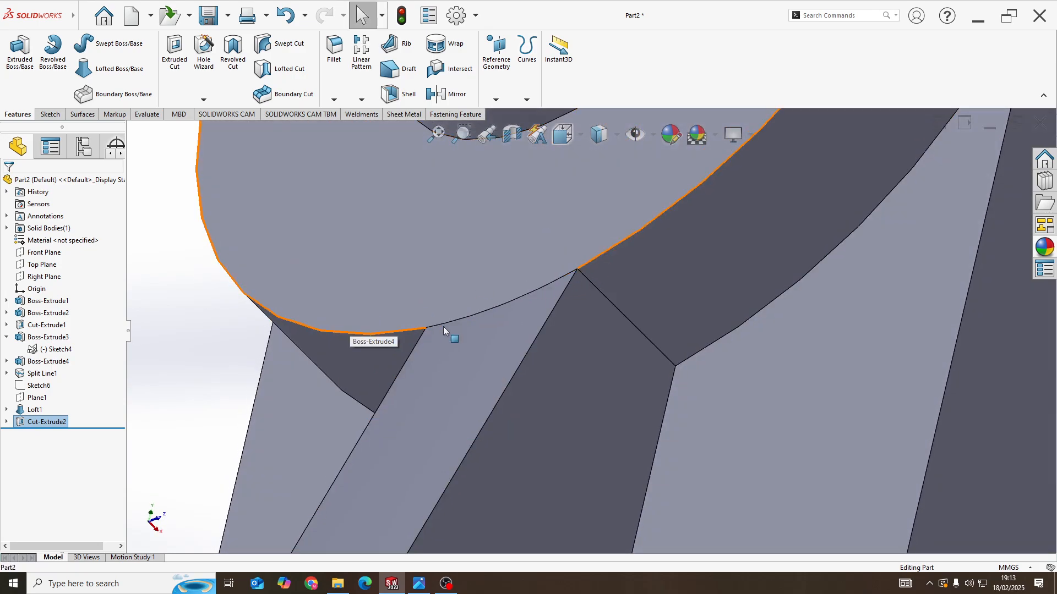
scroll(573, 276, up, 6)
middle_drag(491, 452, 495, 528)
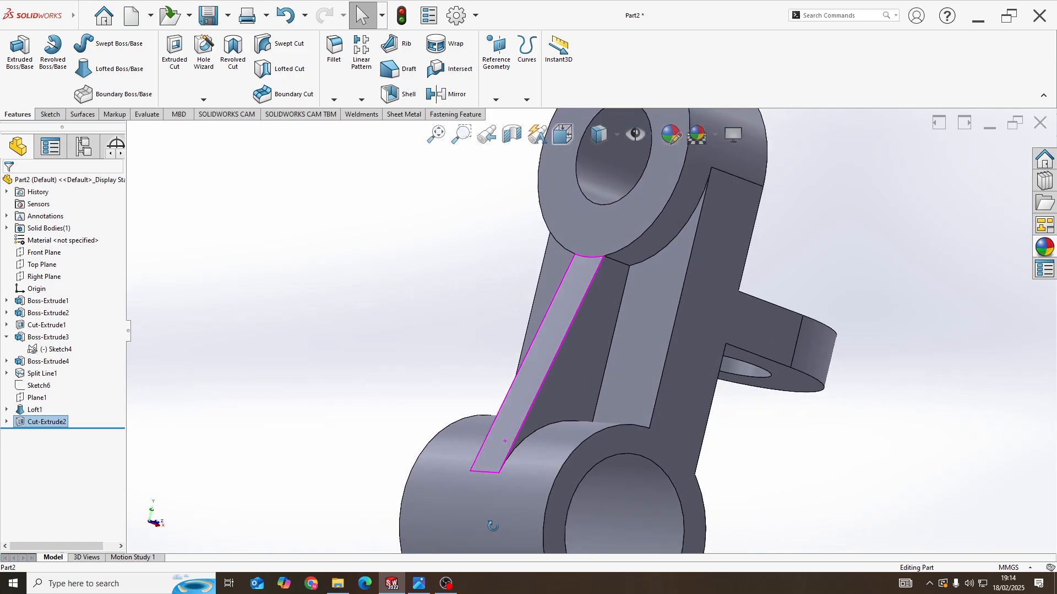
key(space)
click(477, 322)
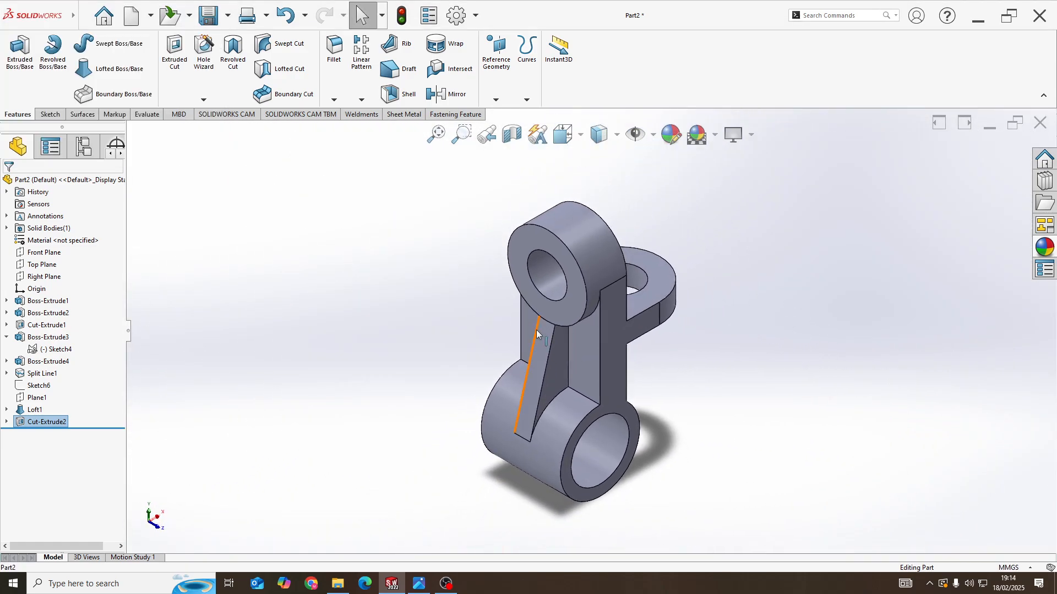
scroll(612, 391, down, 2)
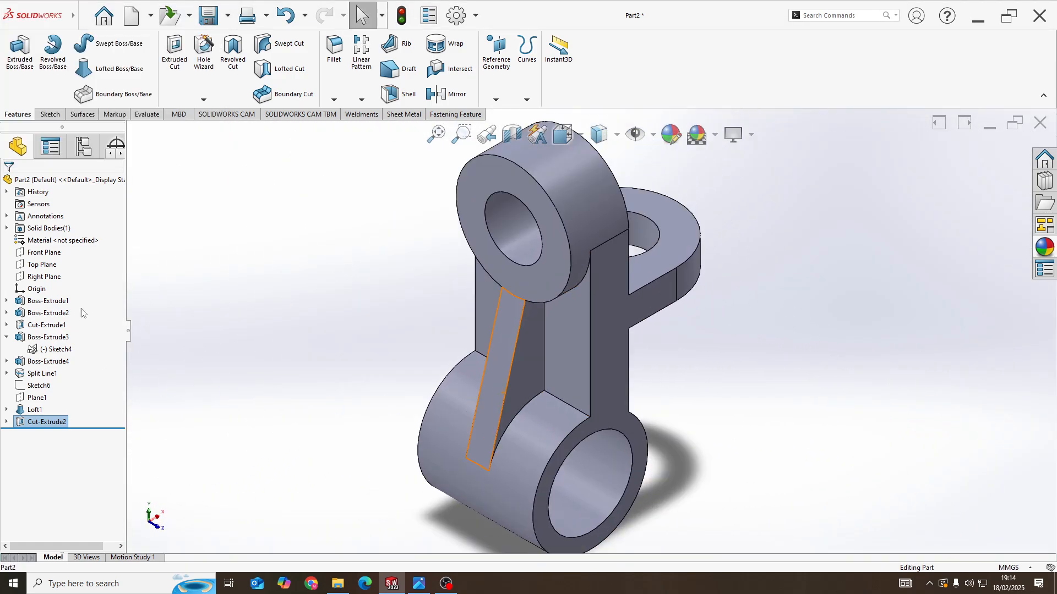
Select all the bracket's features from the first boss to the final cut and apply the burnished tungsten appearance to them
drag(3, 457, 2, 457)
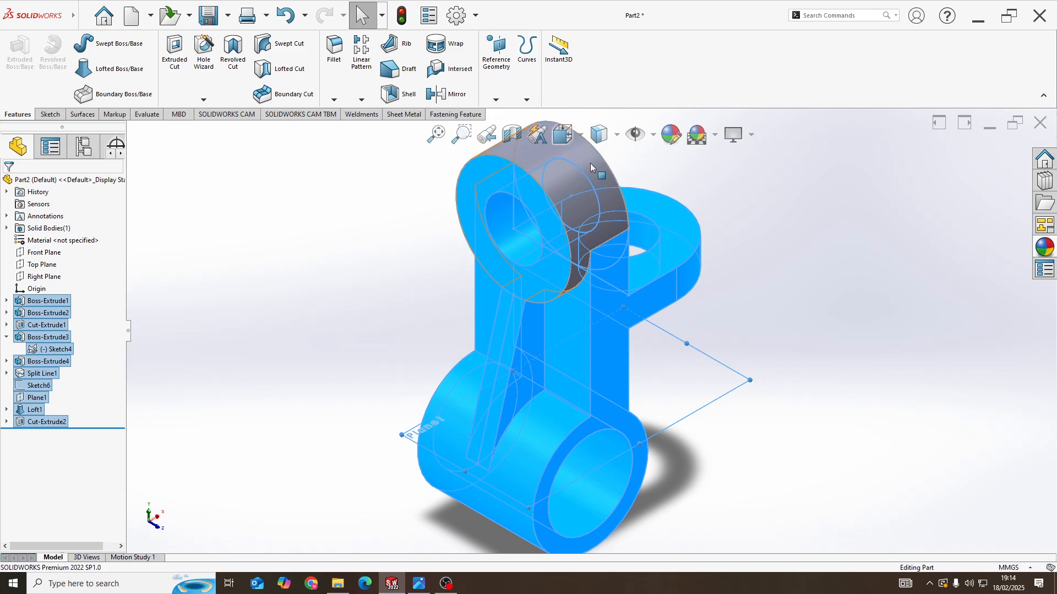
click(1045, 248)
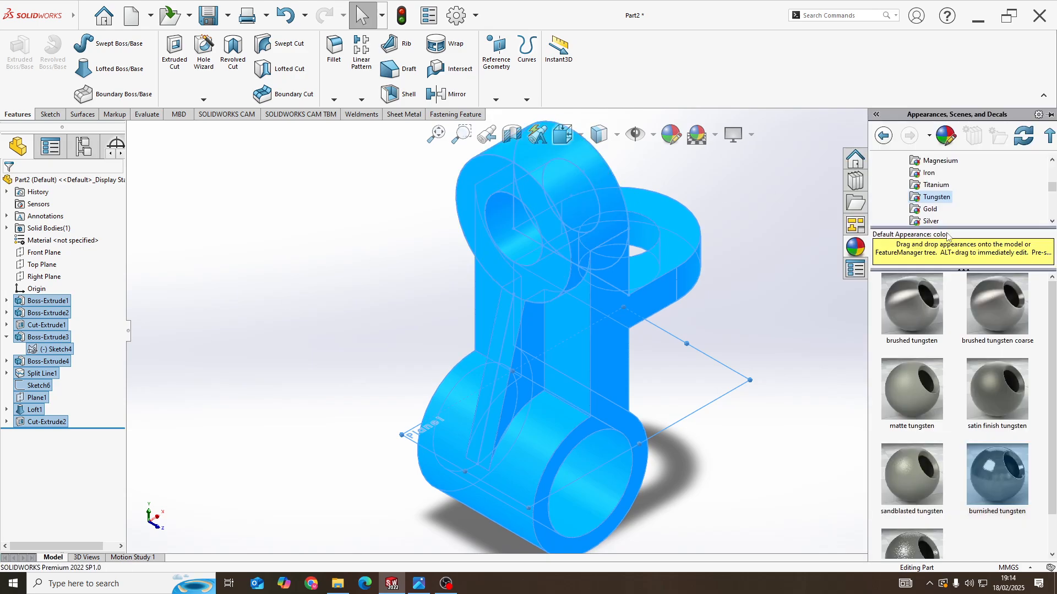
double_click(1020, 490)
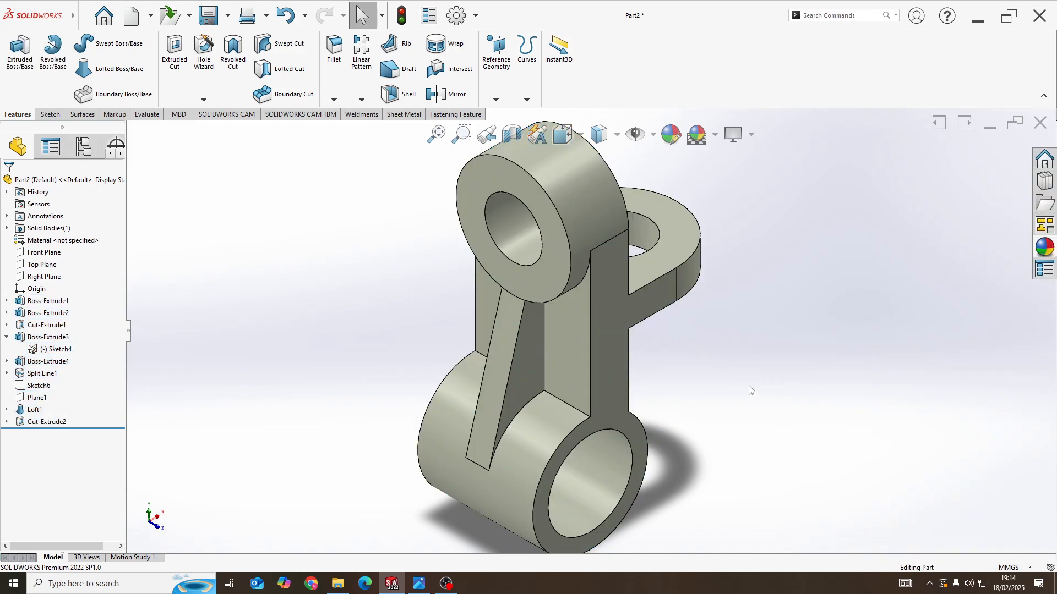
Inspect the bracket's new appearance from another angle, finishing with the whole part shown in an isometric view
middle_drag(730, 378, 580, 379)
key(space)
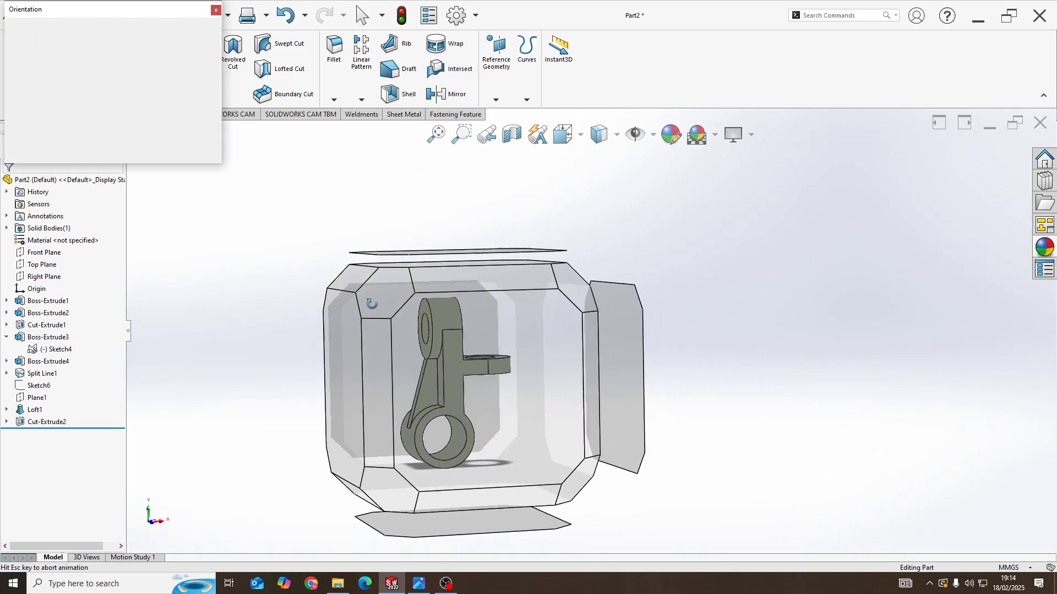
click(374, 309)
scroll(555, 348, down, 2)
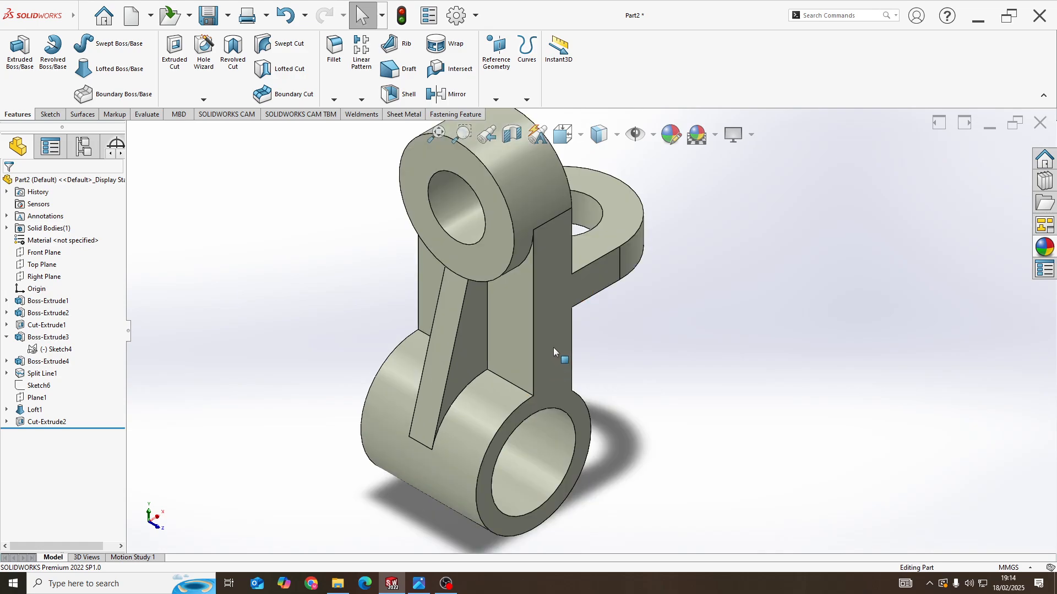
scroll(556, 345, up, 2)
scroll(578, 303, down, 2)
scroll(528, 467, up, 2)
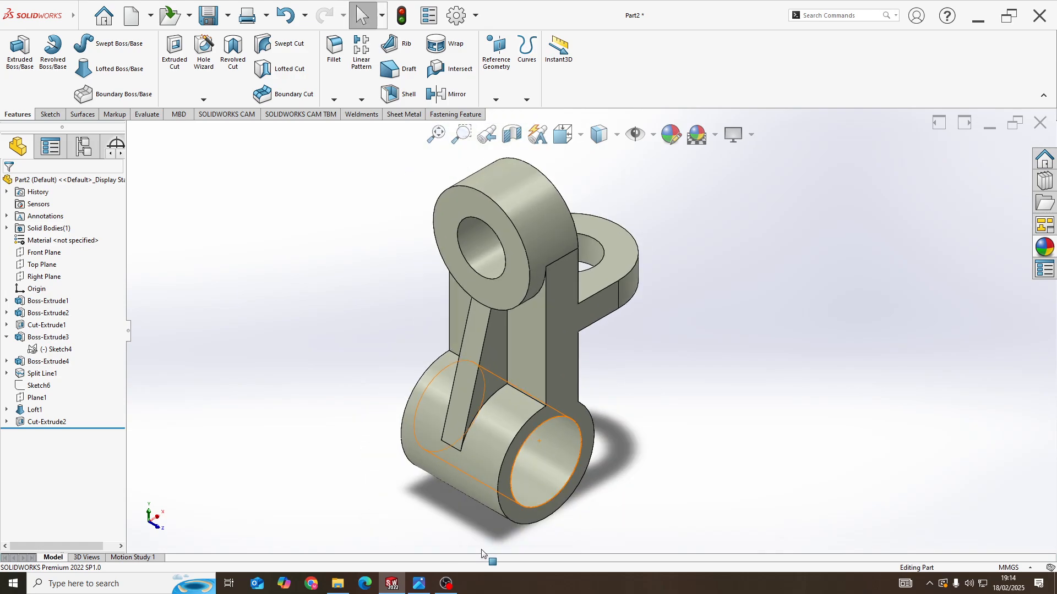